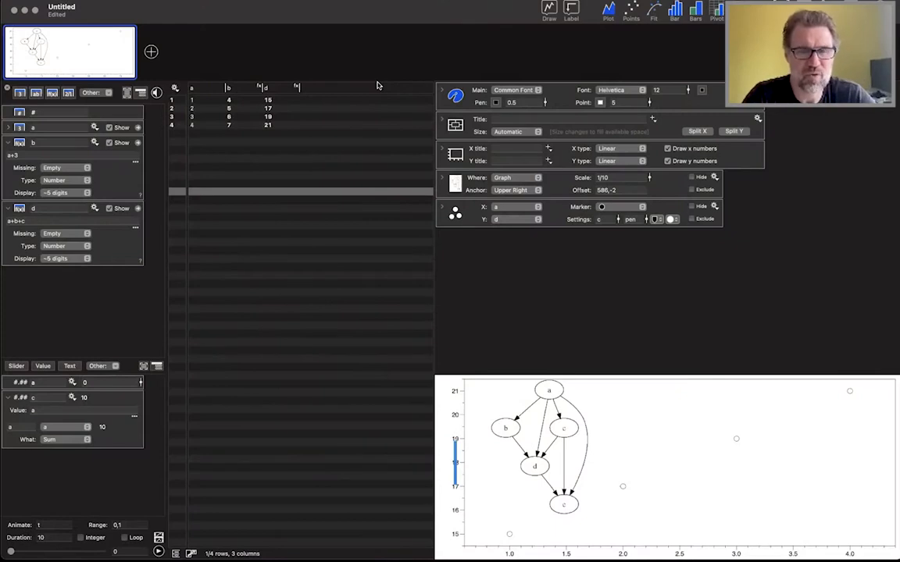
Add a text label reading "e" over the lowest node of the flow diagram, at offset 159,241.
left_click(282, 286)
left_click(476, 333)
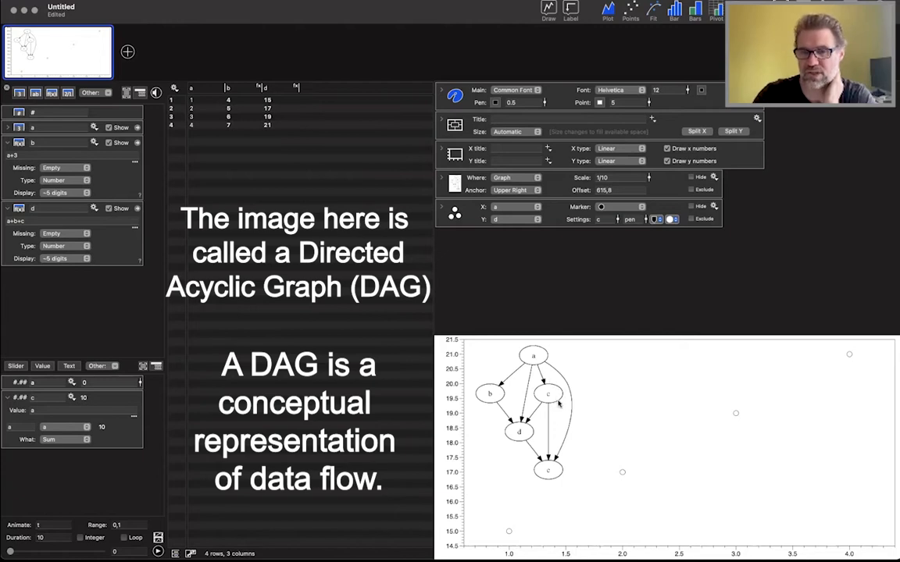
left_click(555, 471)
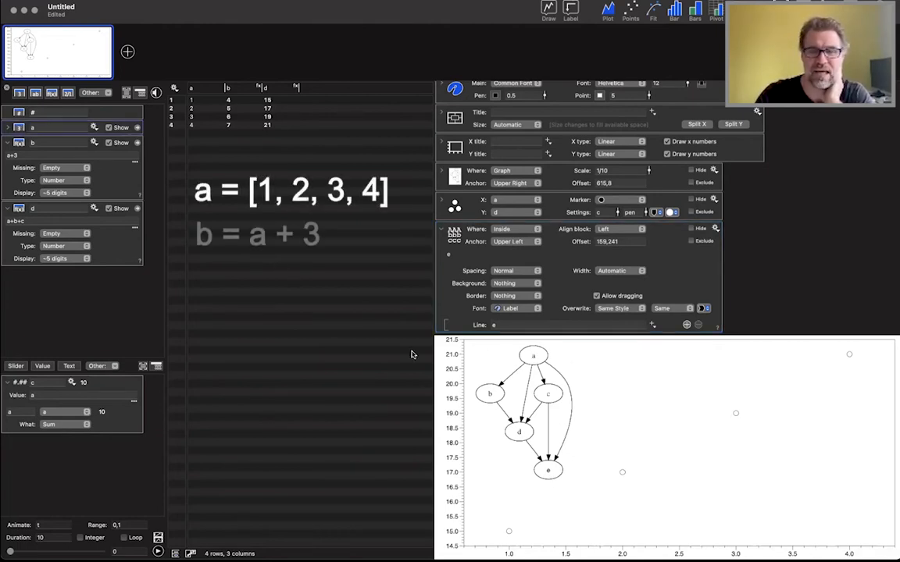
Examine column b's expression and the source column choices for the sum in variable c.
left_click(6, 157)
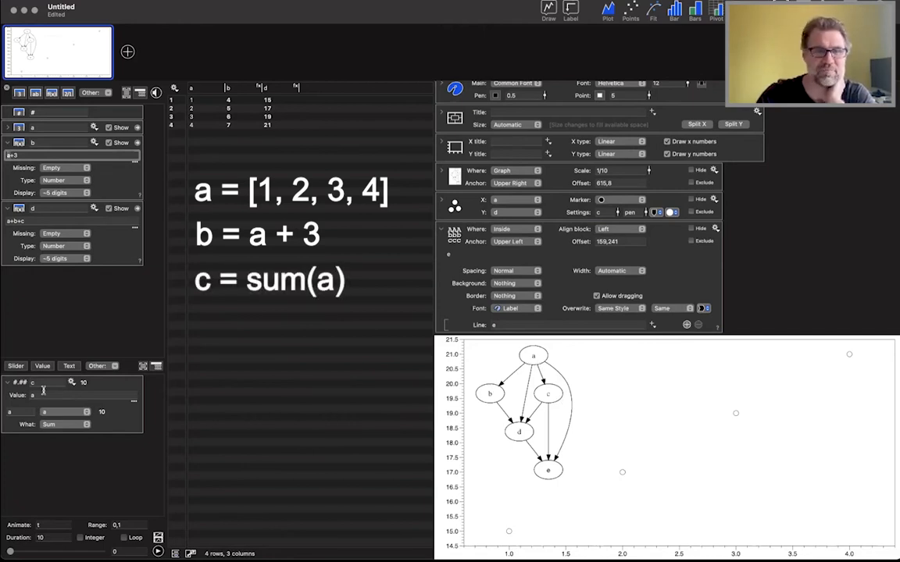
left_click(50, 416)
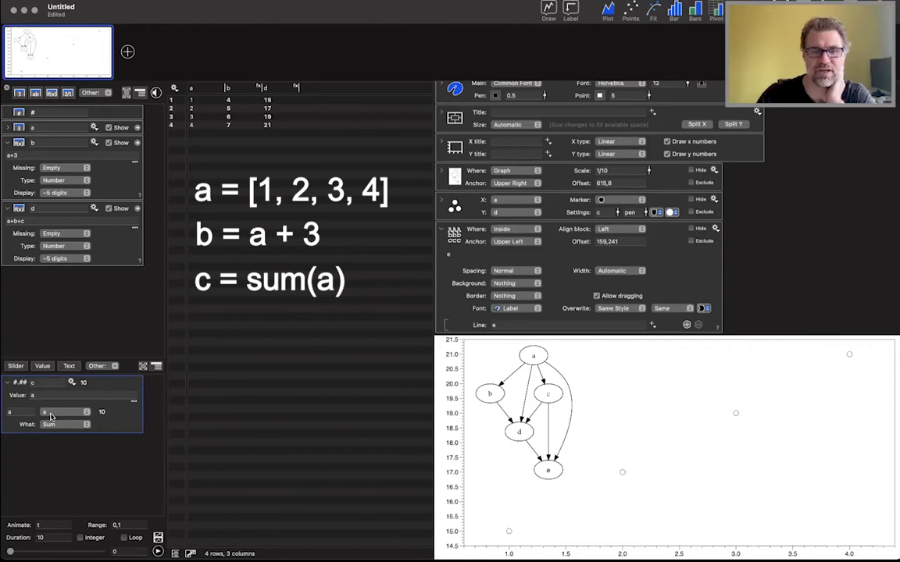
left_click(50, 414)
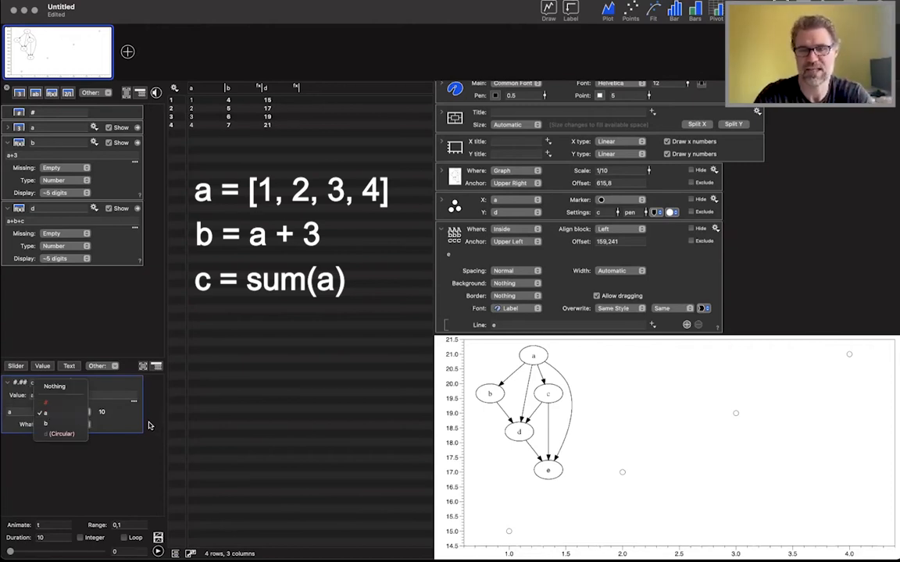
left_click(146, 336)
Trace the data flow by selecting column a, variable c, column d and the drawing commands in turn.
left_click(20, 128)
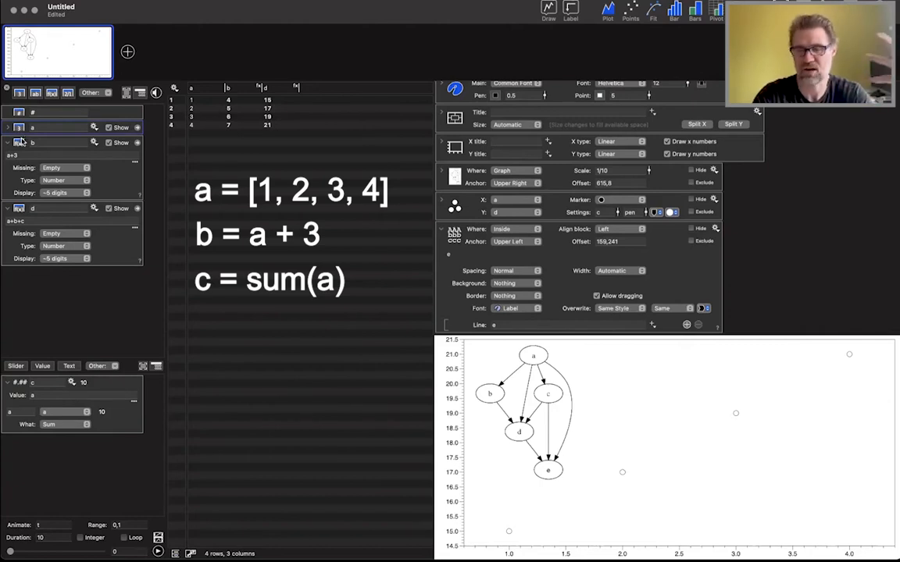
left_click(15, 386)
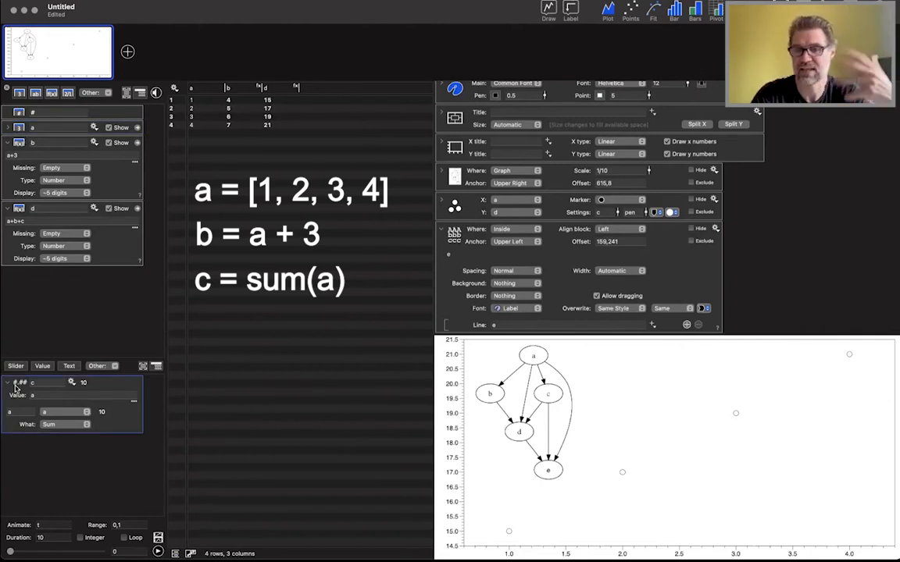
left_click(517, 431)
left_click(16, 213)
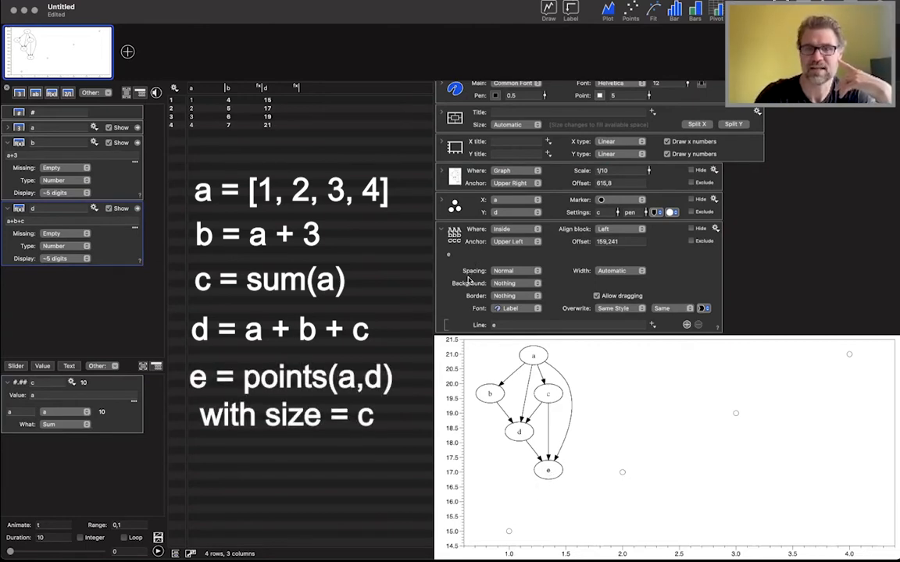
left_click(457, 210)
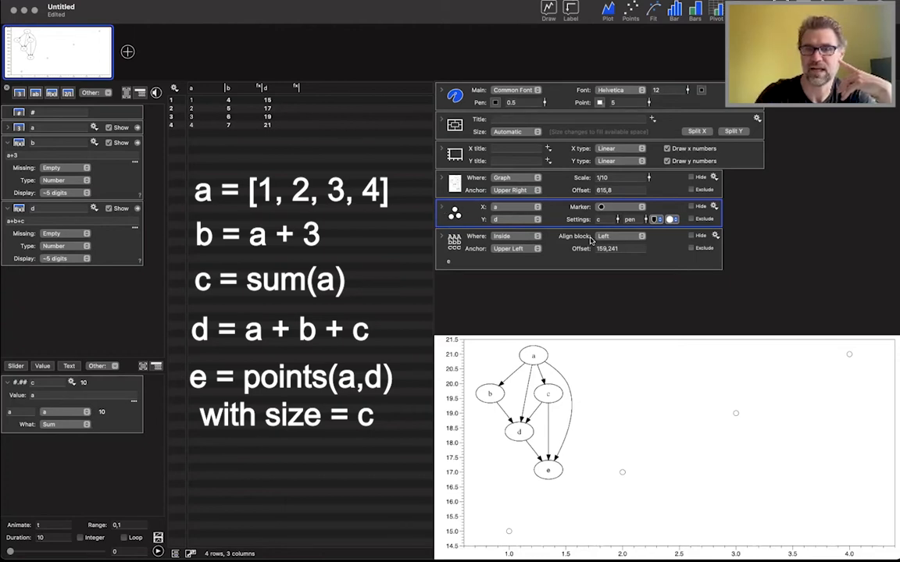
left_click(547, 200)
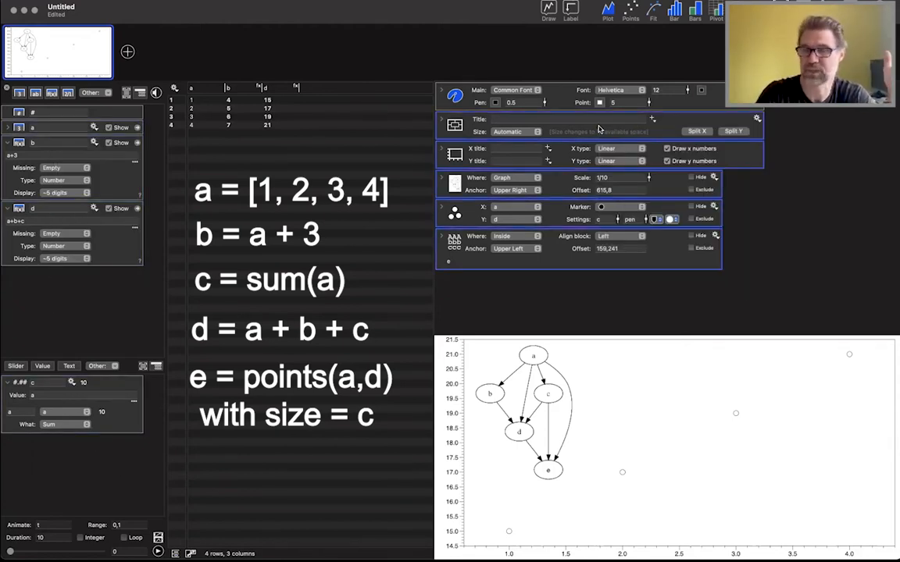
mouse_move(73, 47)
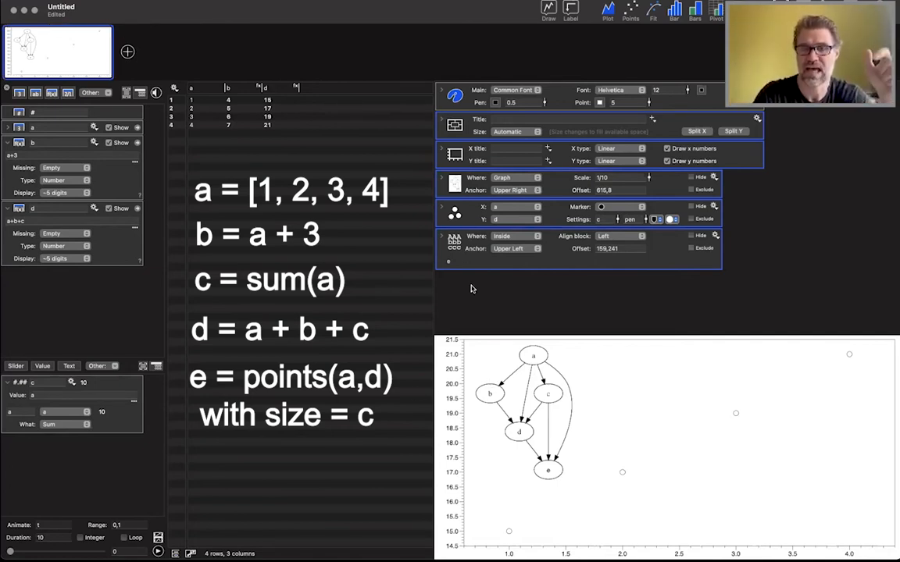
left_click(468, 212)
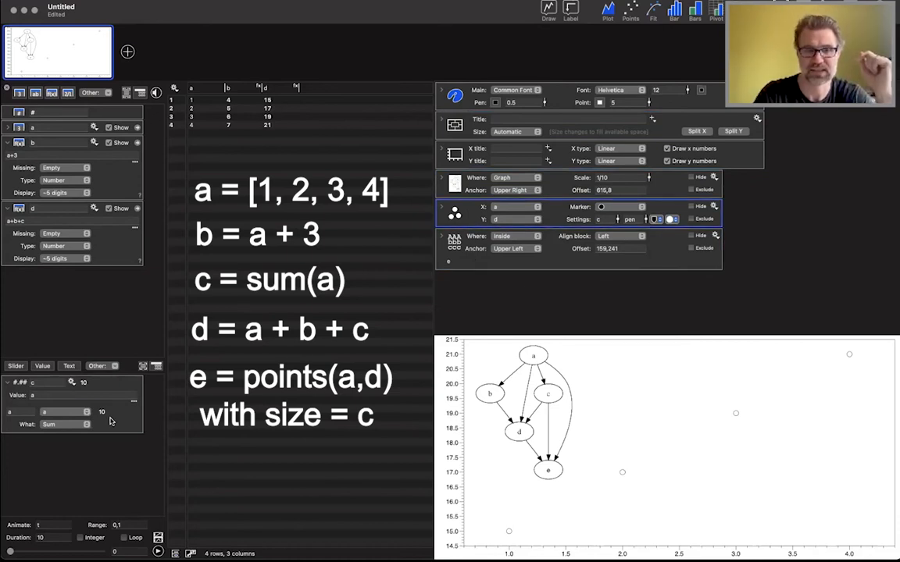
mouse_move(67, 64)
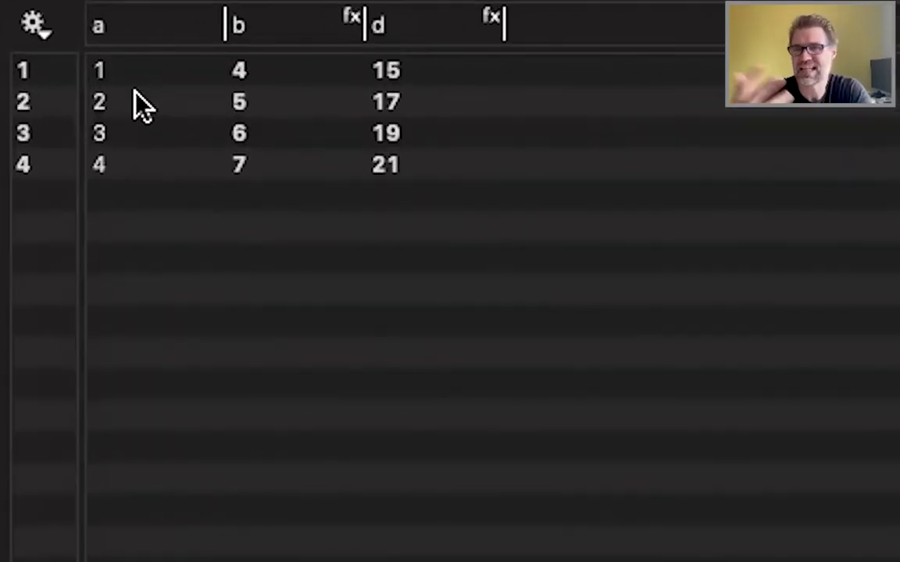
Inspect the second-row cells of entered column a and computed column b in the data table.
left_click(95, 102)
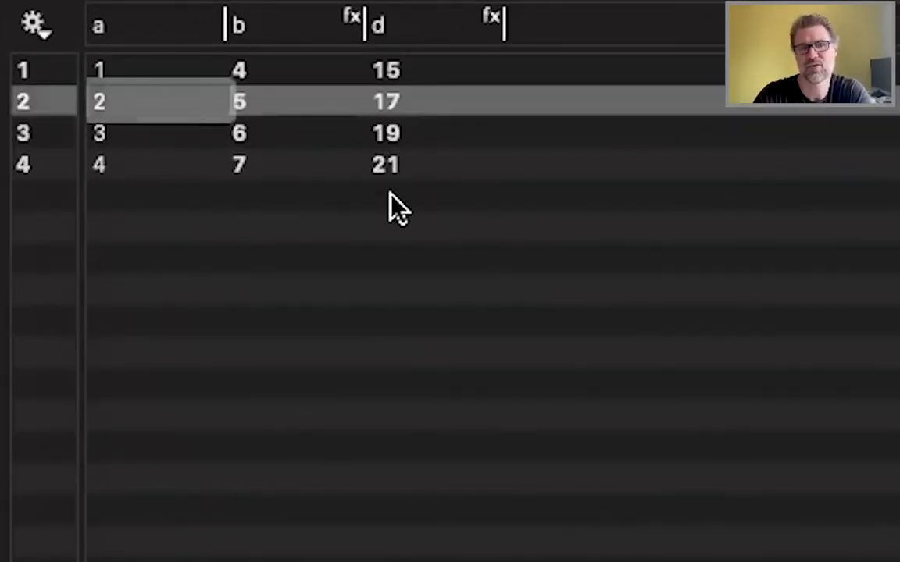
left_click(248, 98)
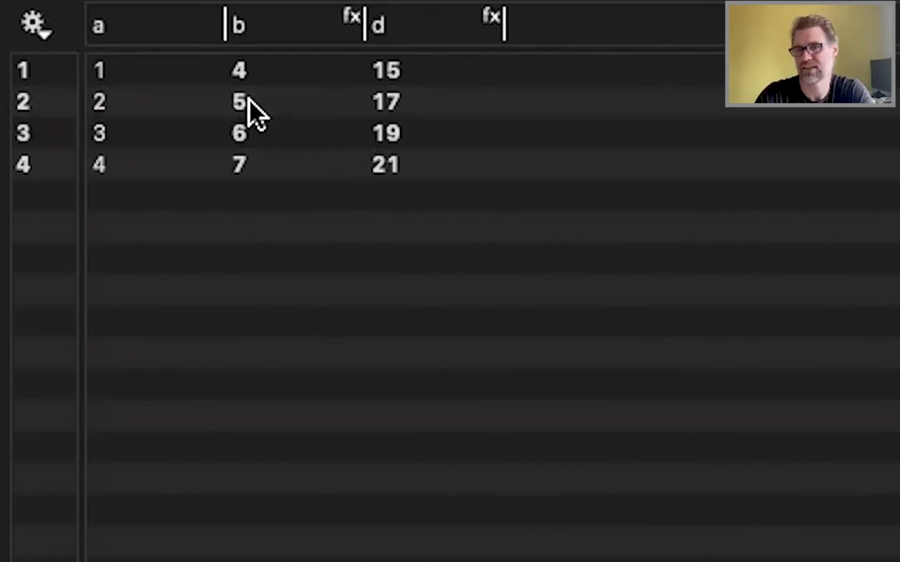
left_click(193, 347)
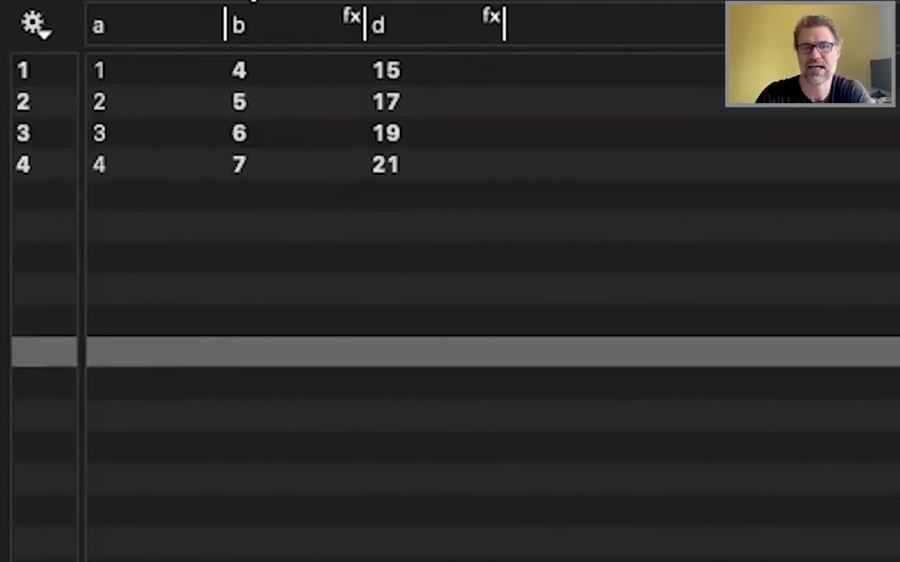
left_click(249, 110)
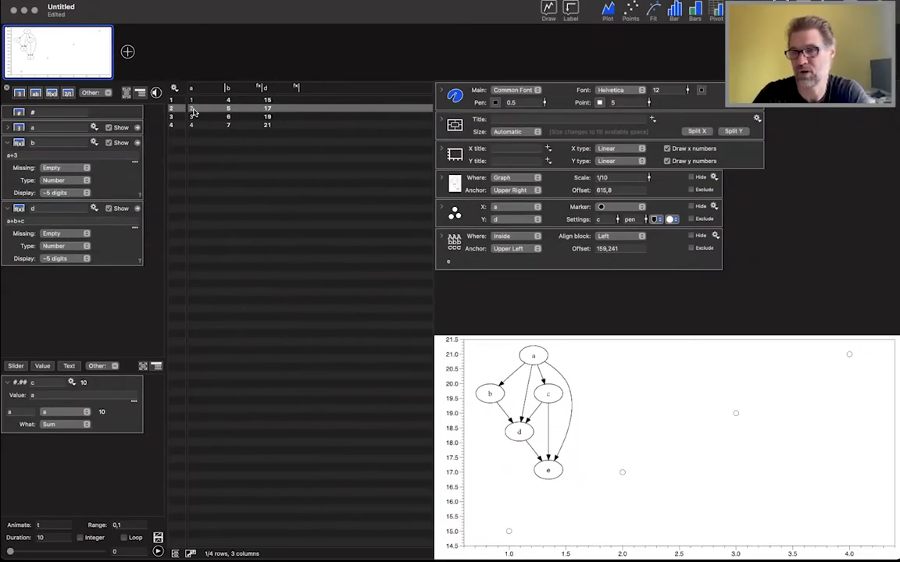
Examine the suppliers and clients of variable c, including the clients of its dependent column d.
left_click(94, 126)
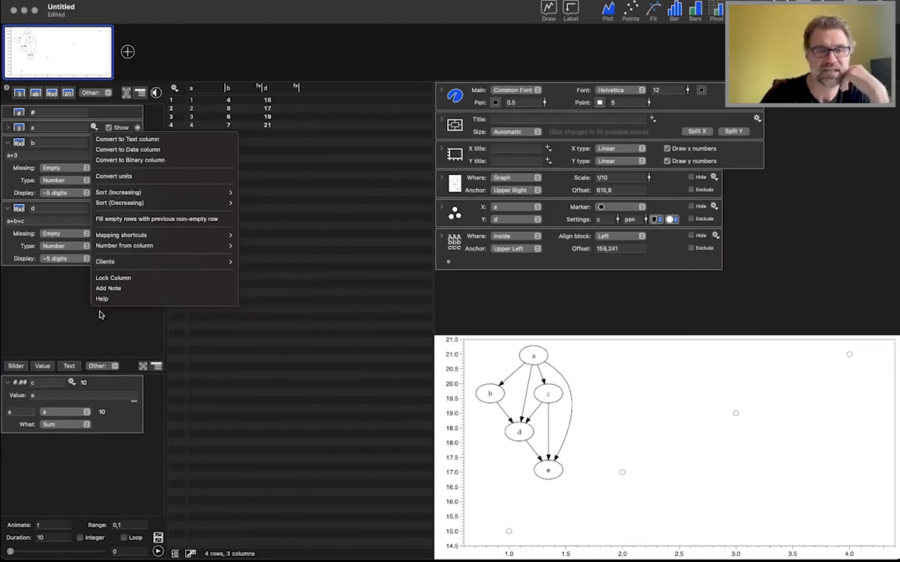
left_click(41, 264)
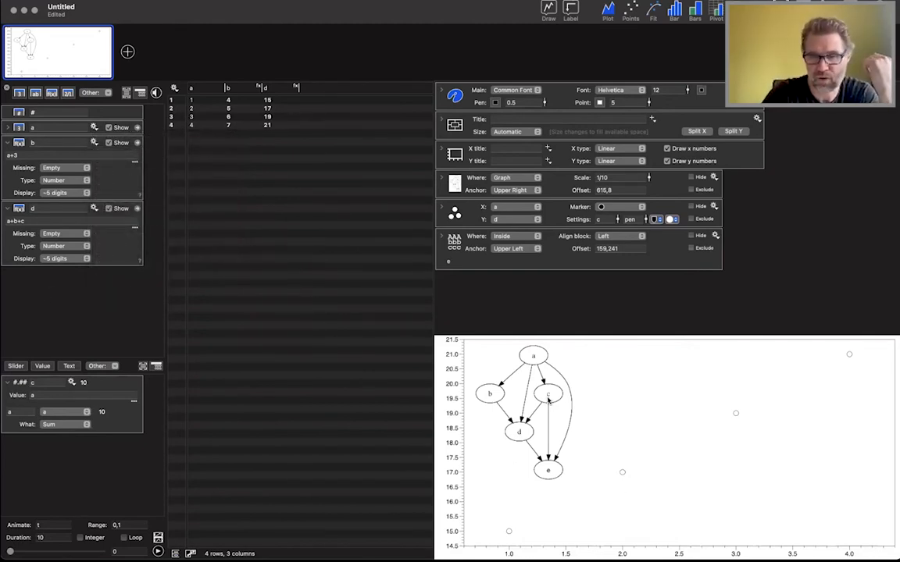
left_click(72, 382)
mouse_move(105, 478)
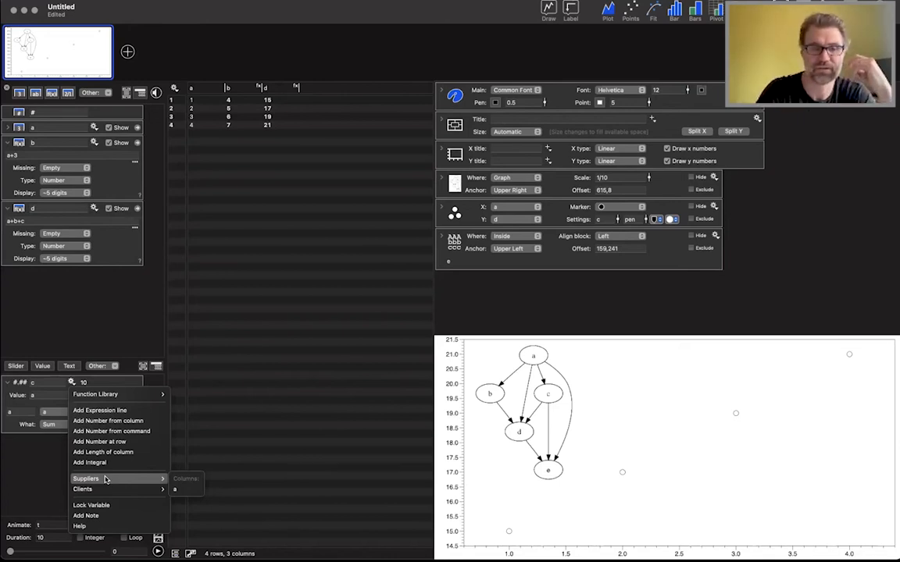
mouse_move(178, 492)
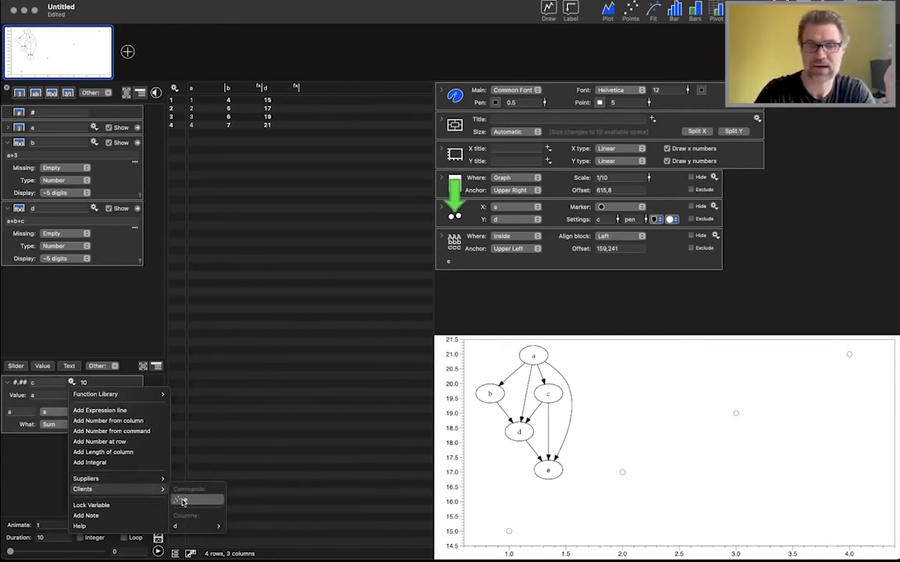
mouse_move(176, 525)
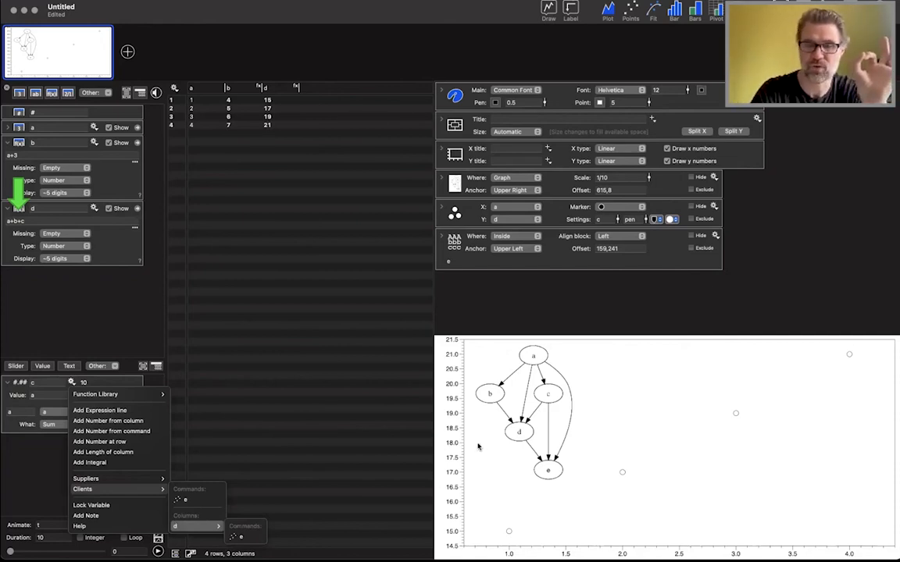
left_click(432, 403)
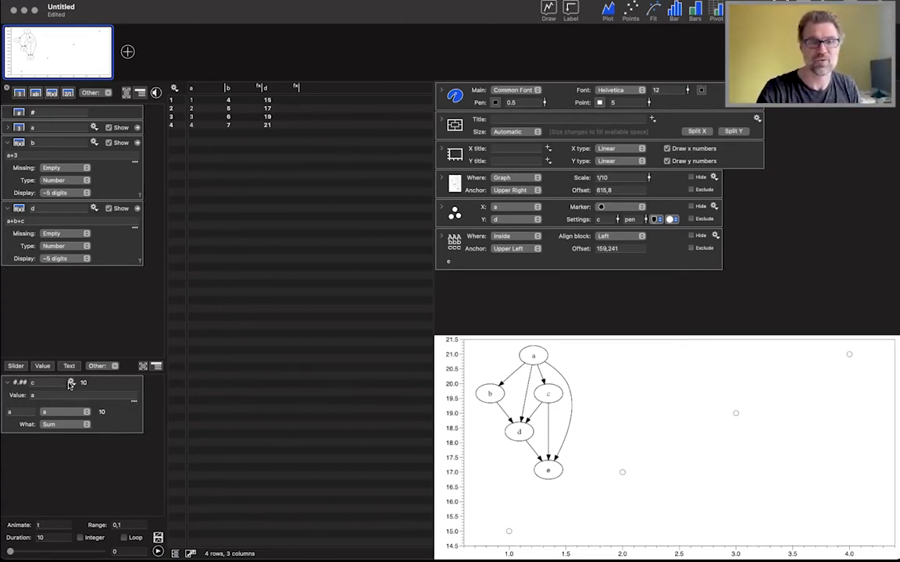
Examine the clients of column a, following the chain through column b to column d.
left_click(94, 126)
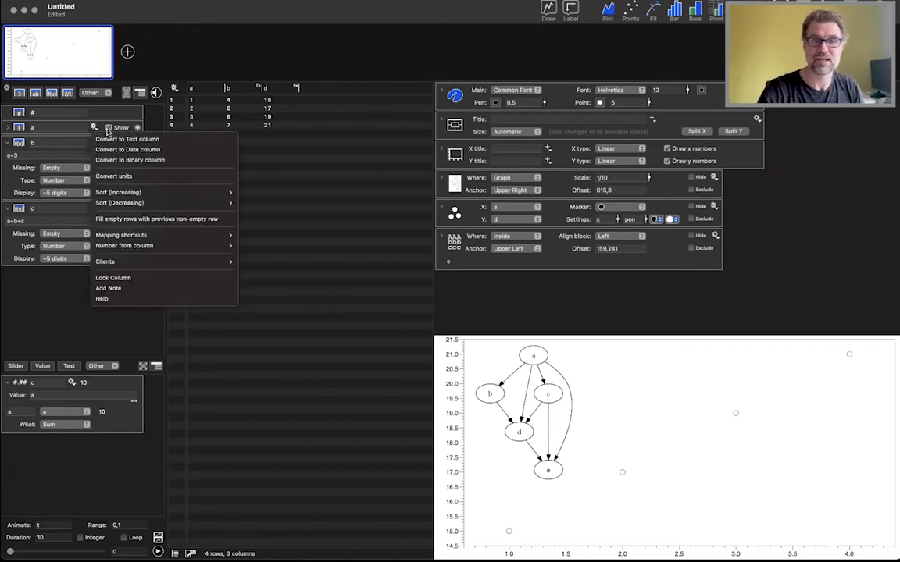
mouse_move(122, 263)
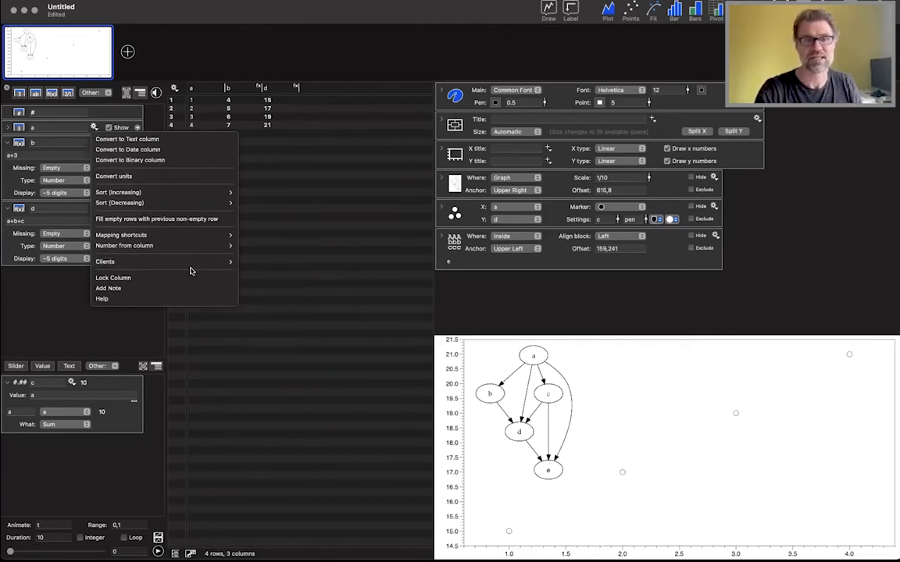
mouse_move(256, 300)
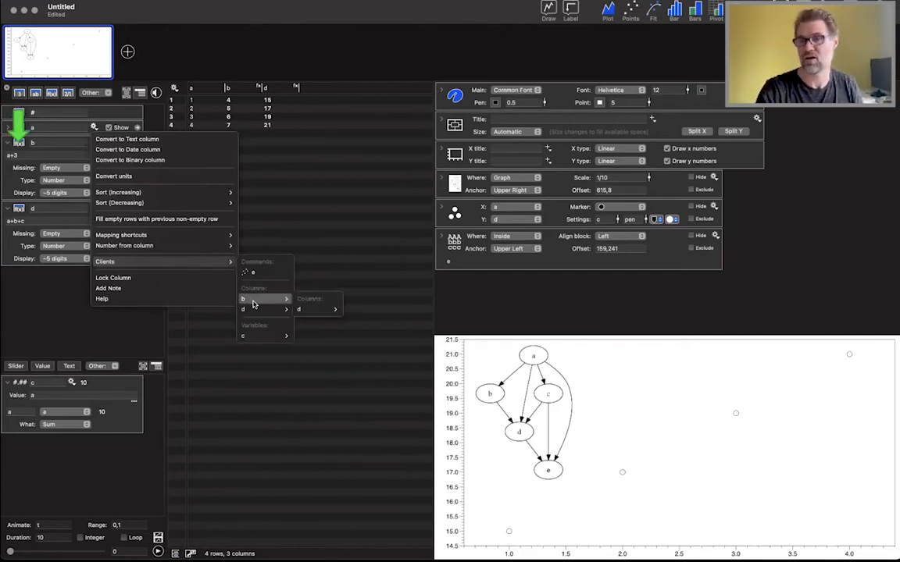
mouse_move(316, 310)
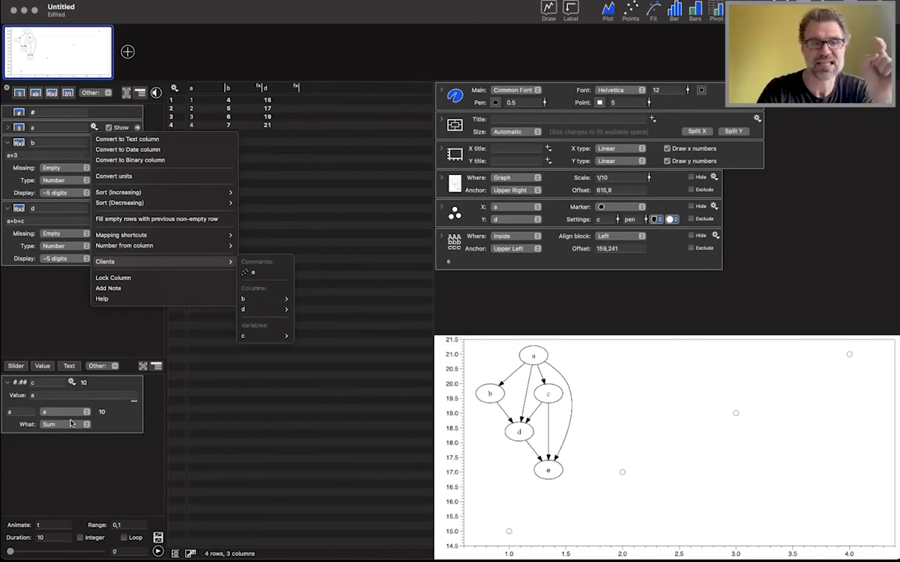
Set the value expression of variable c to a+1.
left_click(44, 394)
left_click(44, 394)
type("a+1")
key("Return")
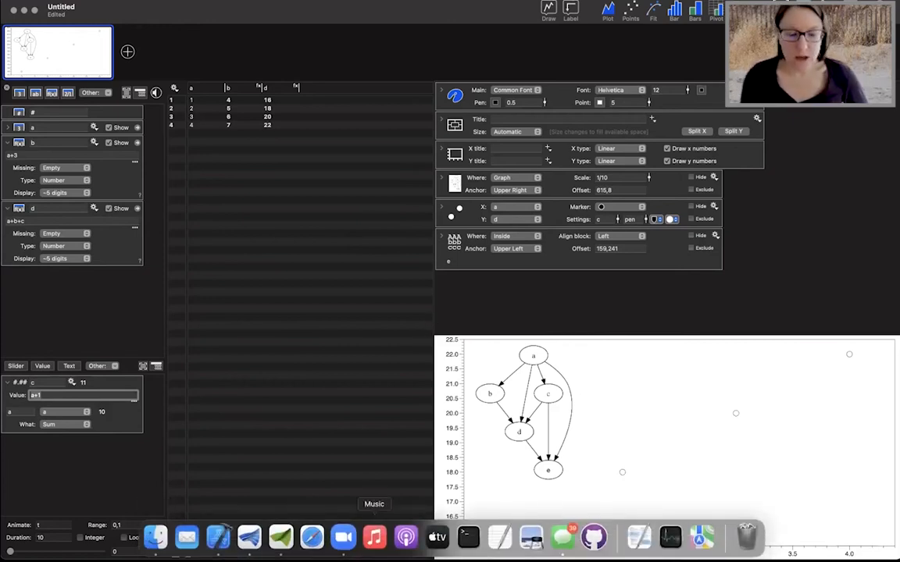
left_click(593, 537)
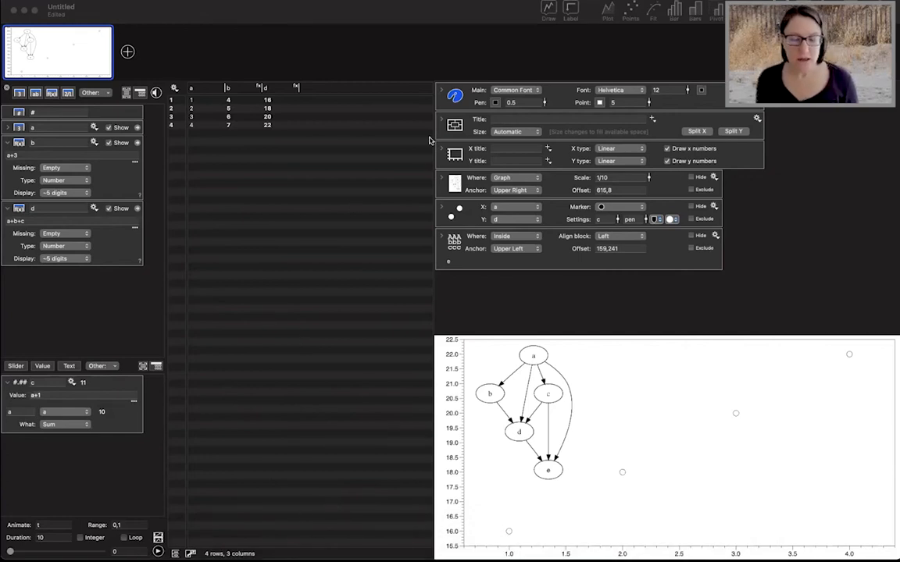
left_click(418, 16)
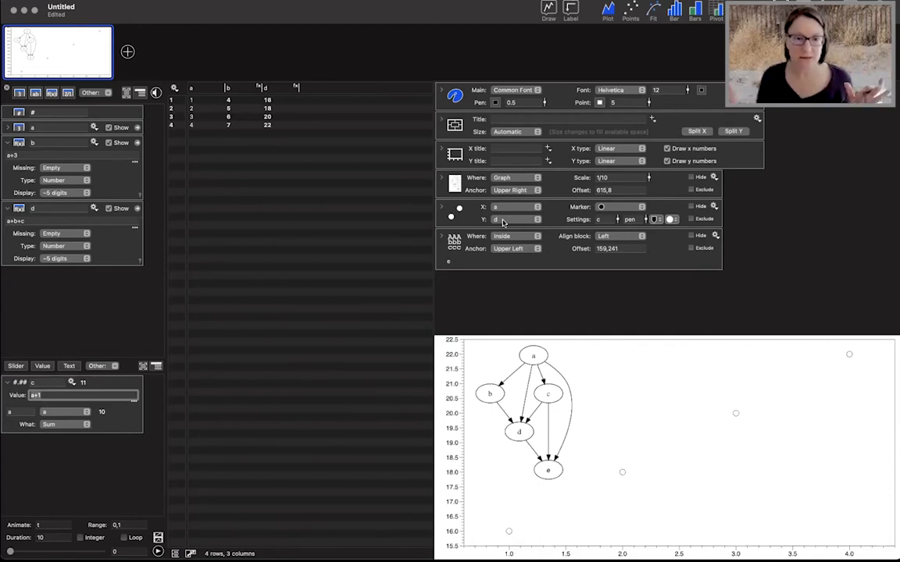
Check variable c's column choices, and try the self-referencing expression a+b+d in column d before restoring a+b+c.
left_click(62, 411)
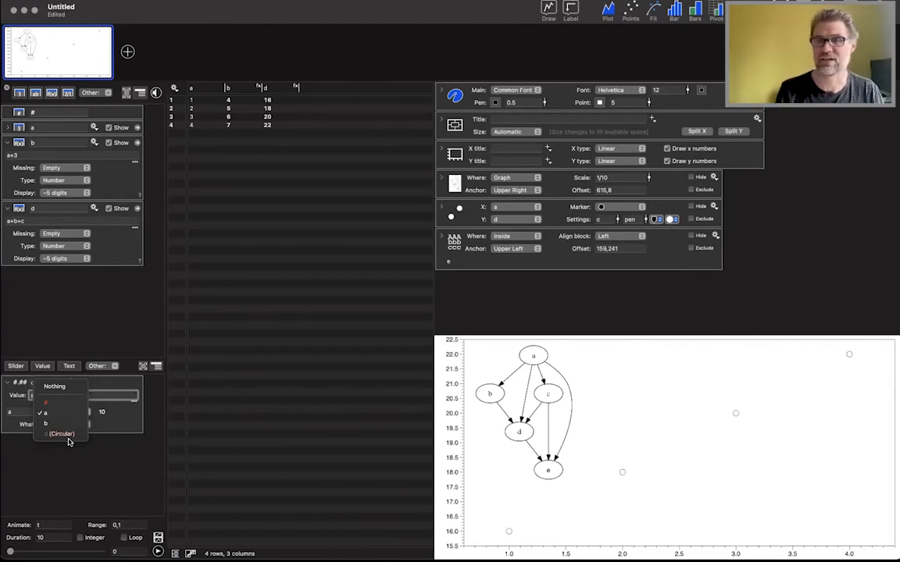
left_click(34, 223)
left_click(42, 221)
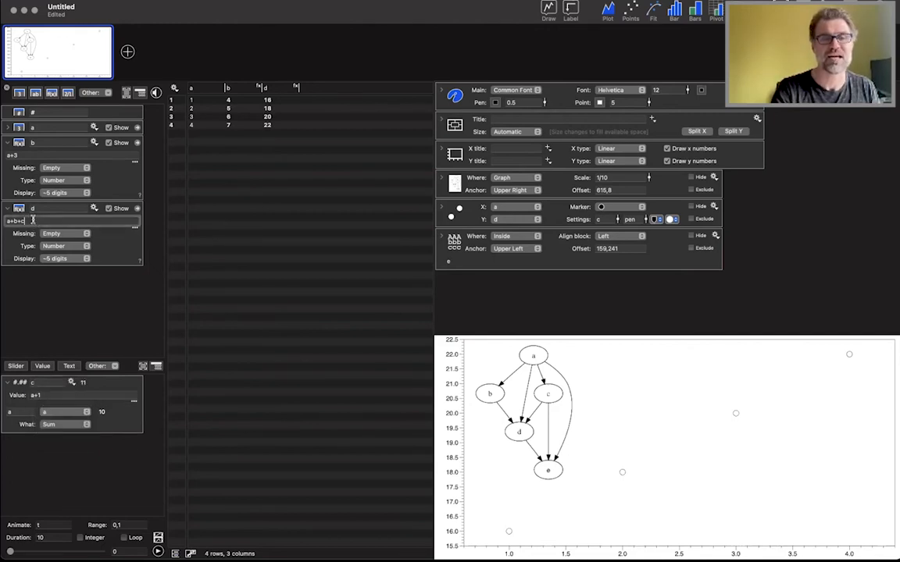
key("BackSpace")
type("d")
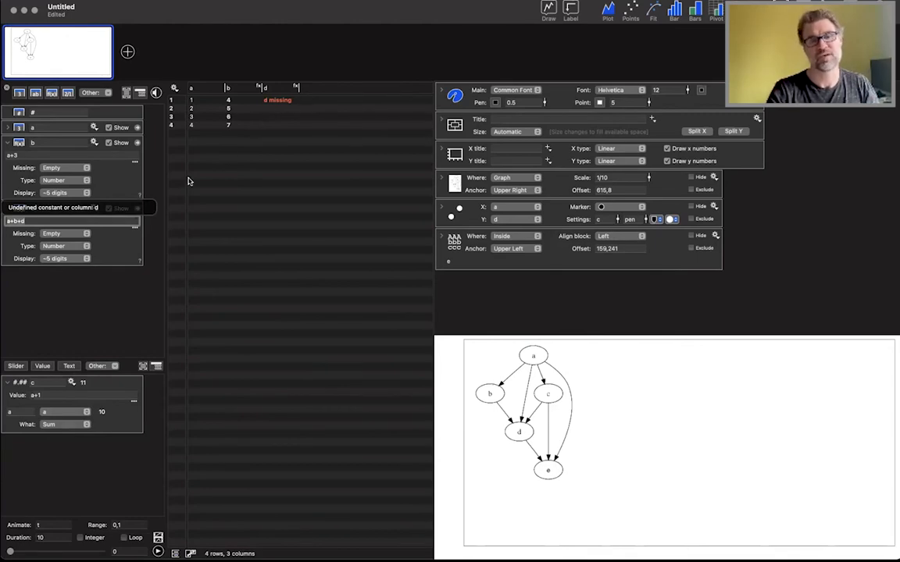
key("BackSpace")
type("c")
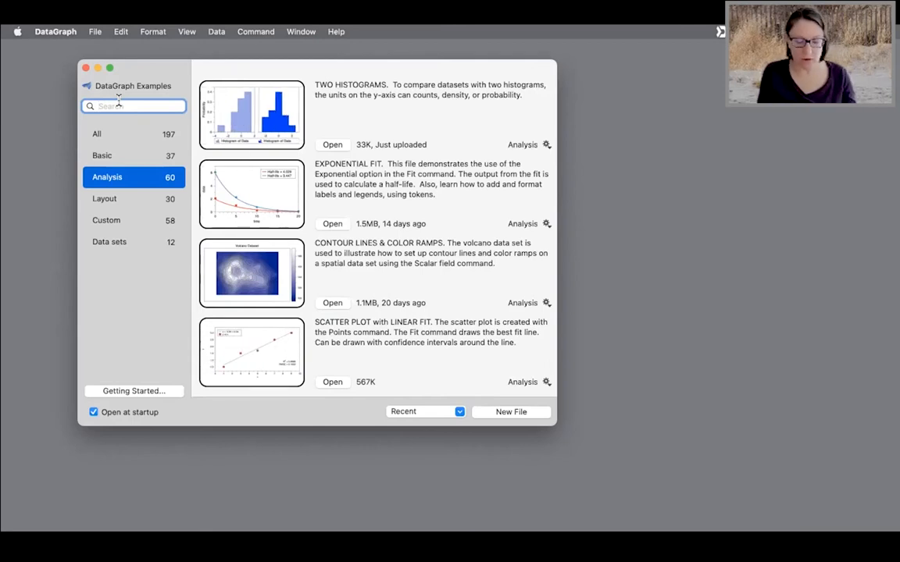
Search the Analysis category of the DataGraph examples for "Histo".
type("Histr")
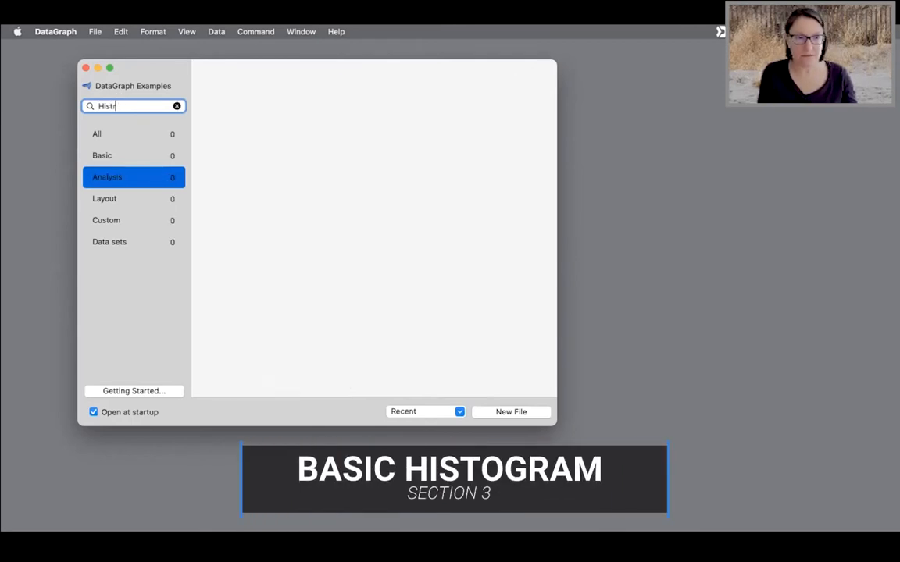
key("BackSpace")
type("o")
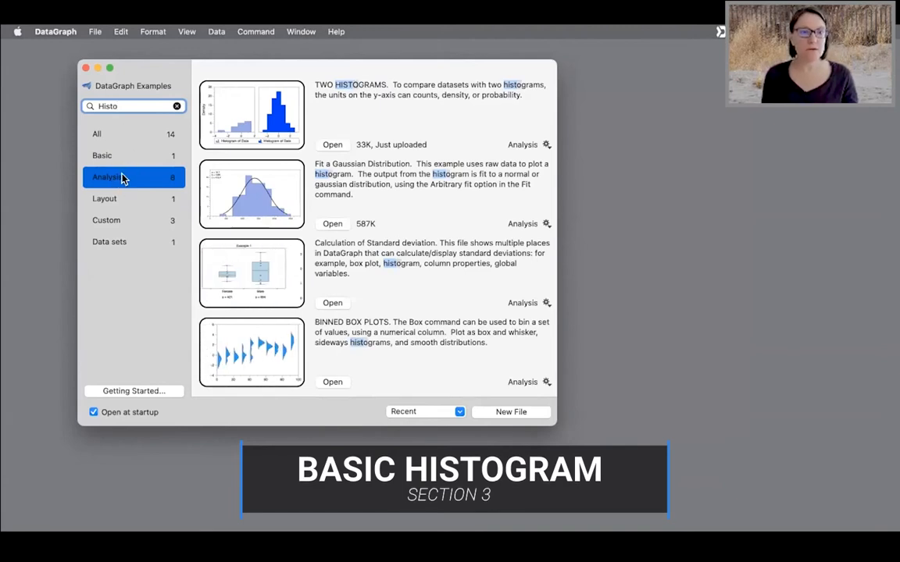
left_click(94, 31)
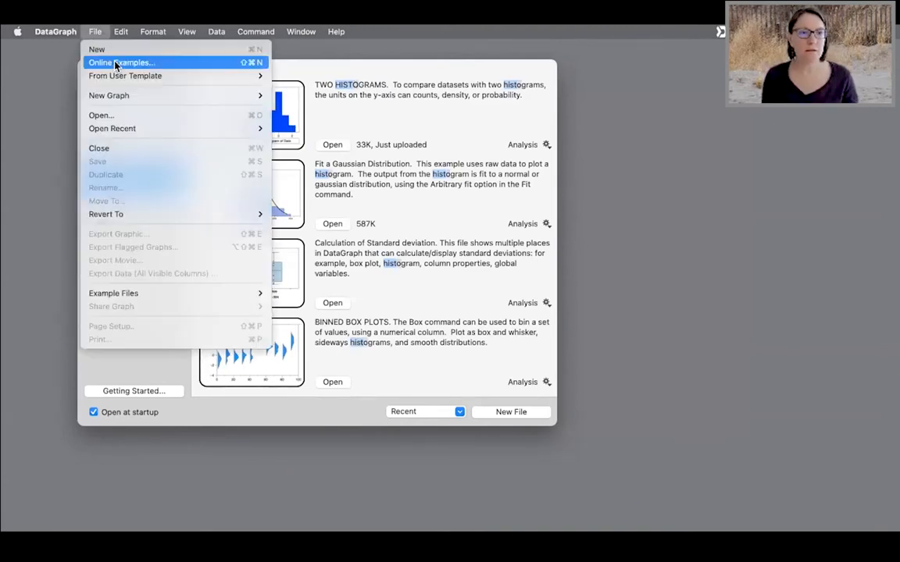
left_click(58, 139)
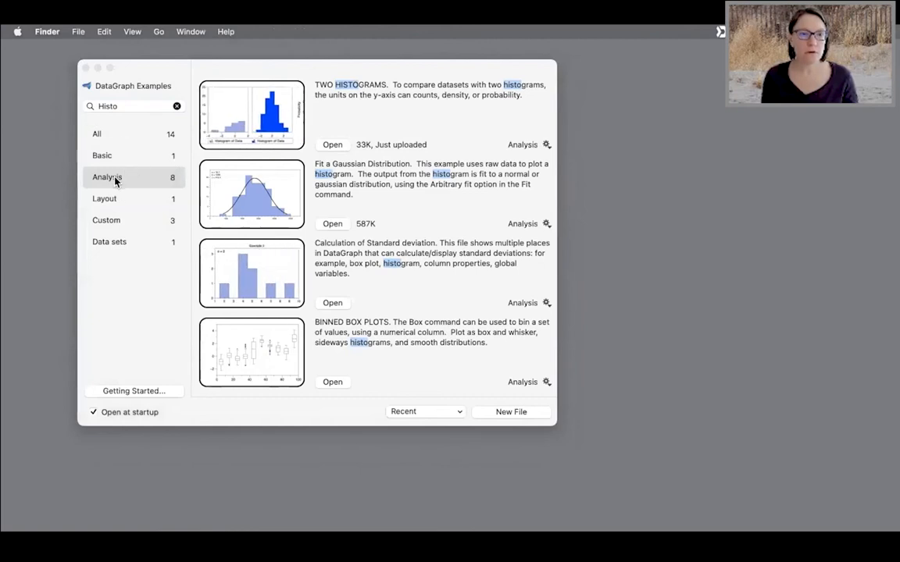
left_click(116, 178)
left_click(128, 105)
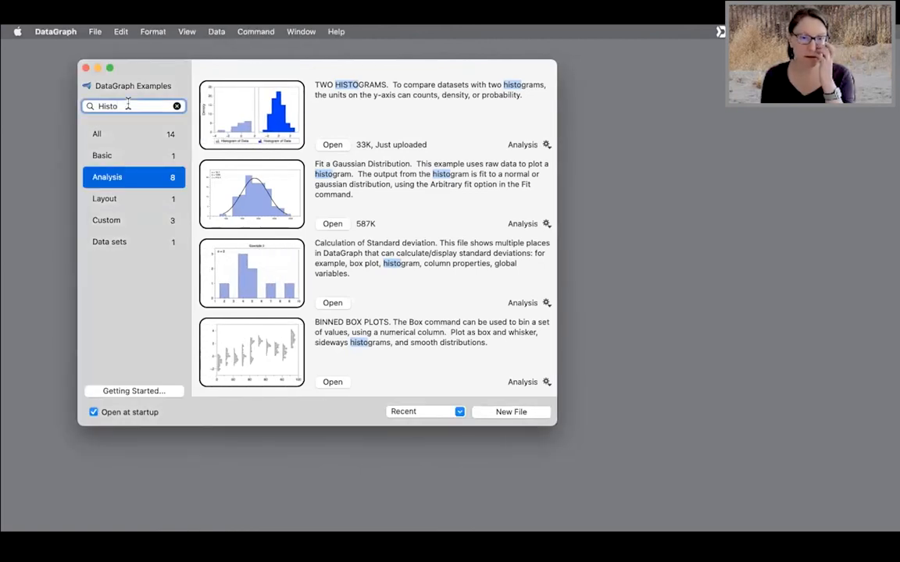
Browse the matching examples and open the SIMPLE HISTOGRAM file.
scroll(272, 297, "down", 5)
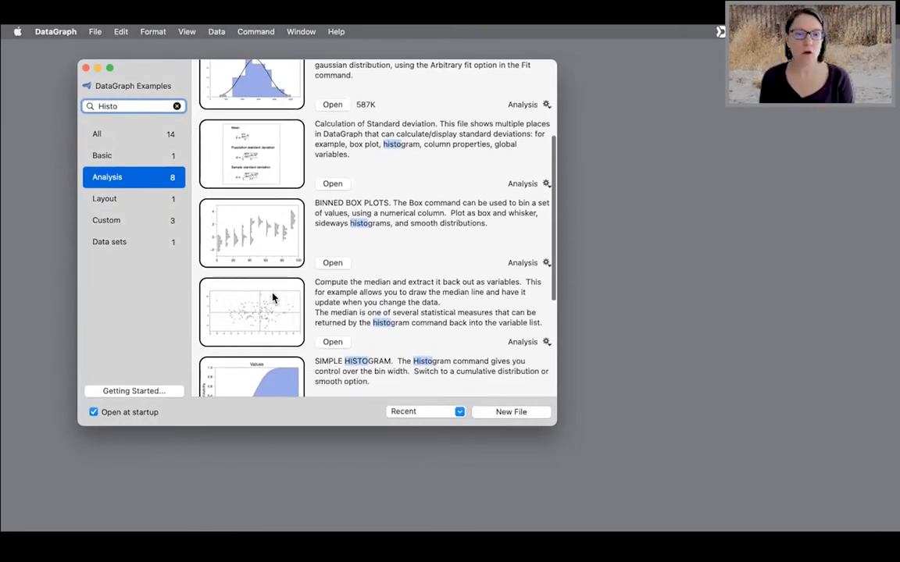
scroll(272, 296, "down", 3)
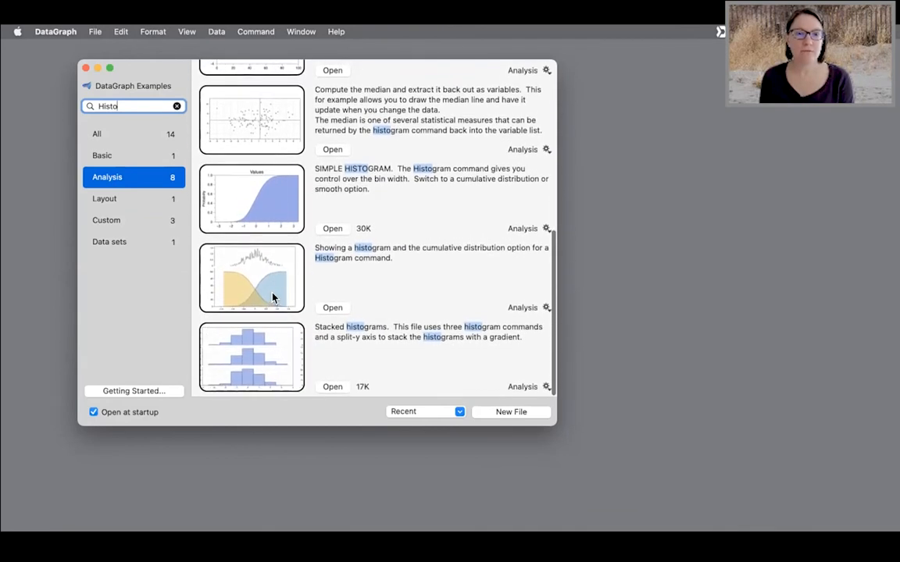
scroll(285, 296, "up", 5)
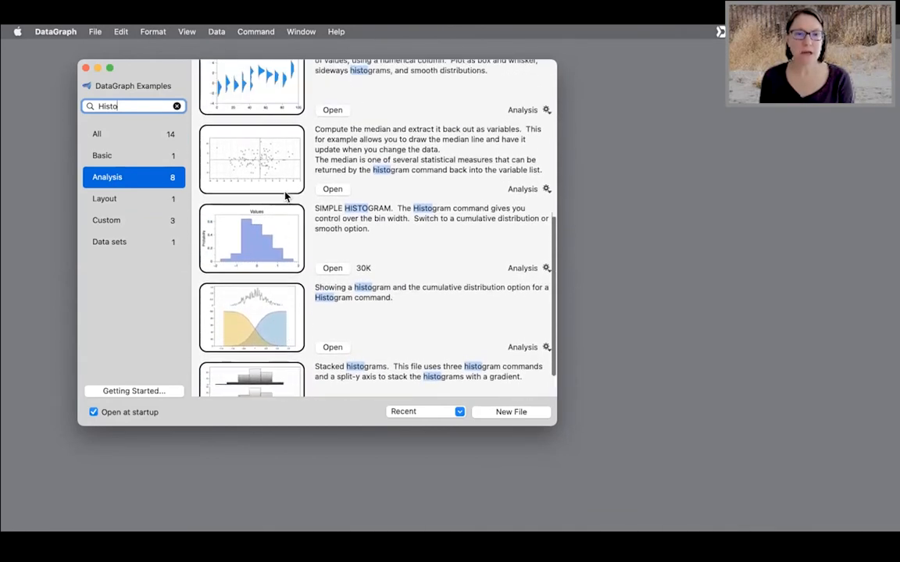
scroll(273, 322, "down", 5)
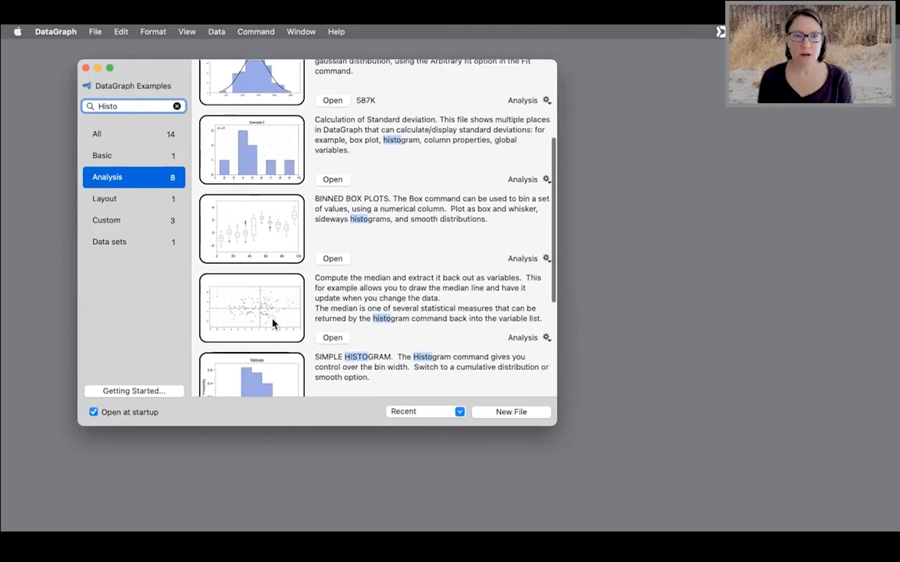
scroll(273, 323, "down", 2)
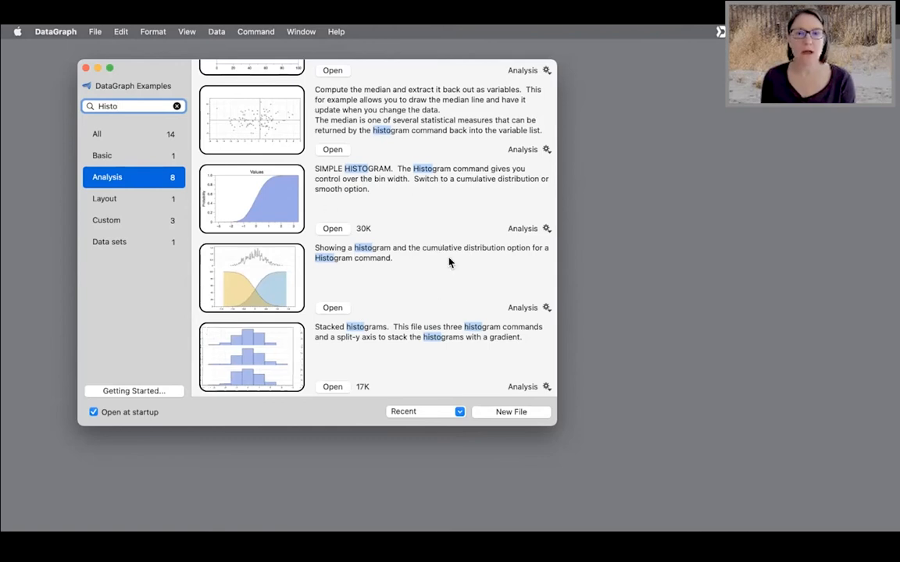
left_click(332, 229)
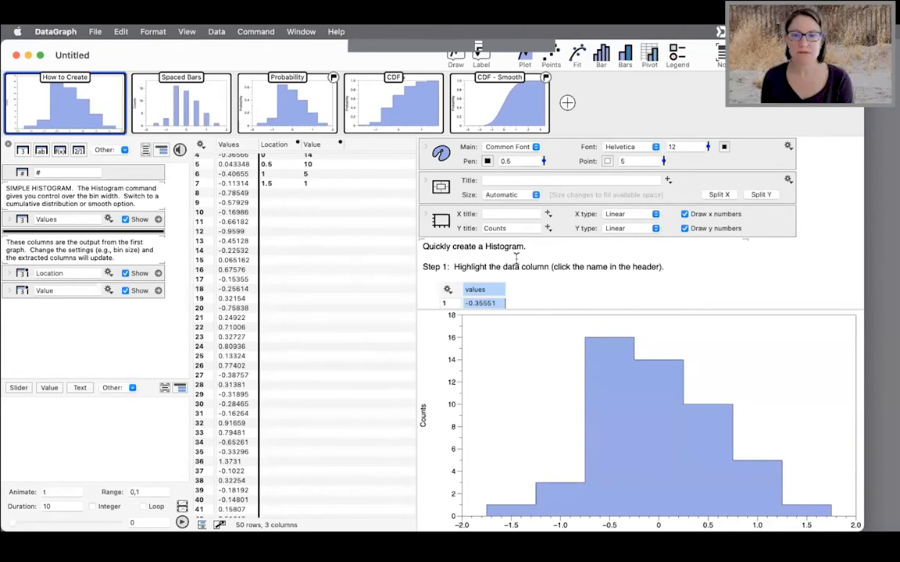
Read the How to Create instructions on highlighting a data column, adding a Histogram command and extracting its output.
scroll(540, 275, "down", 3)
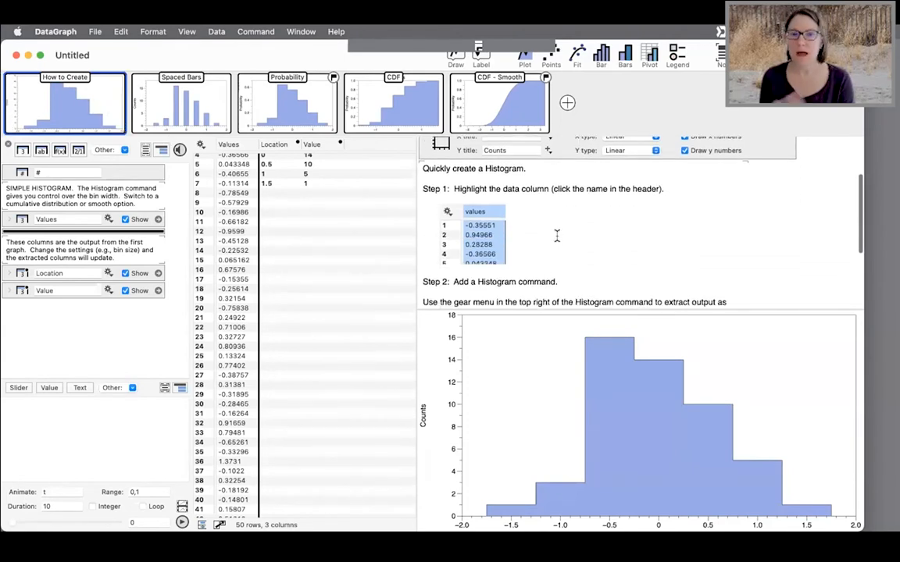
scroll(549, 227, "down", 2)
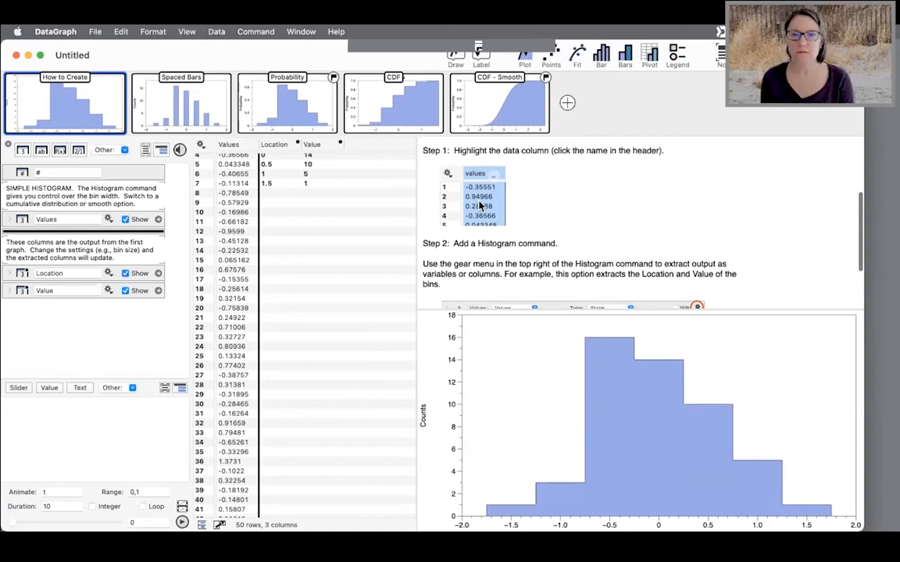
scroll(562, 224, "up", 3)
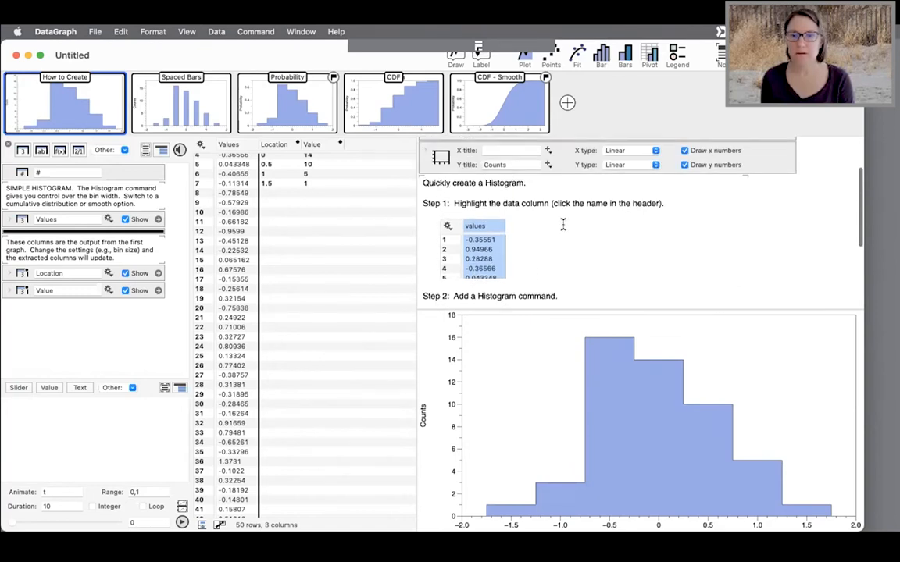
scroll(515, 225, "down", 3)
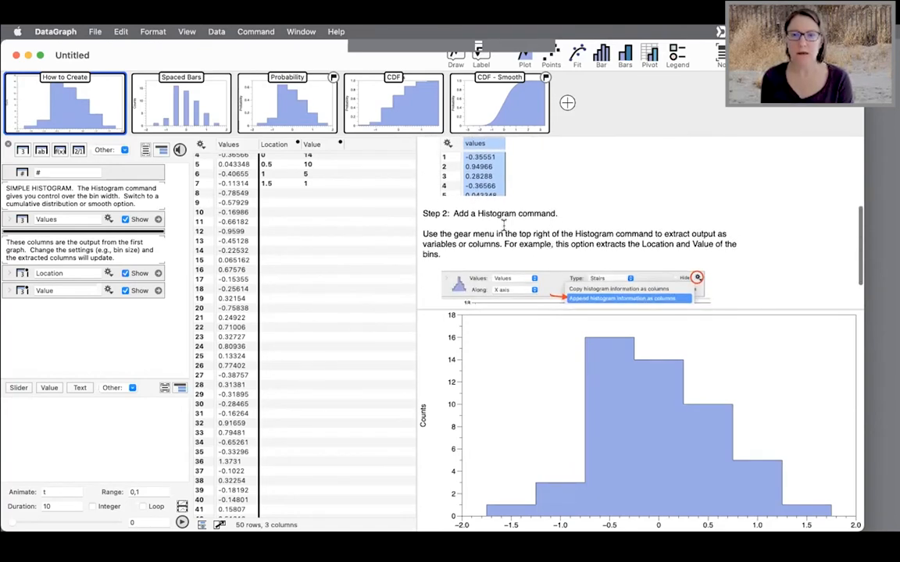
left_click_drag(557, 213, 409, 218)
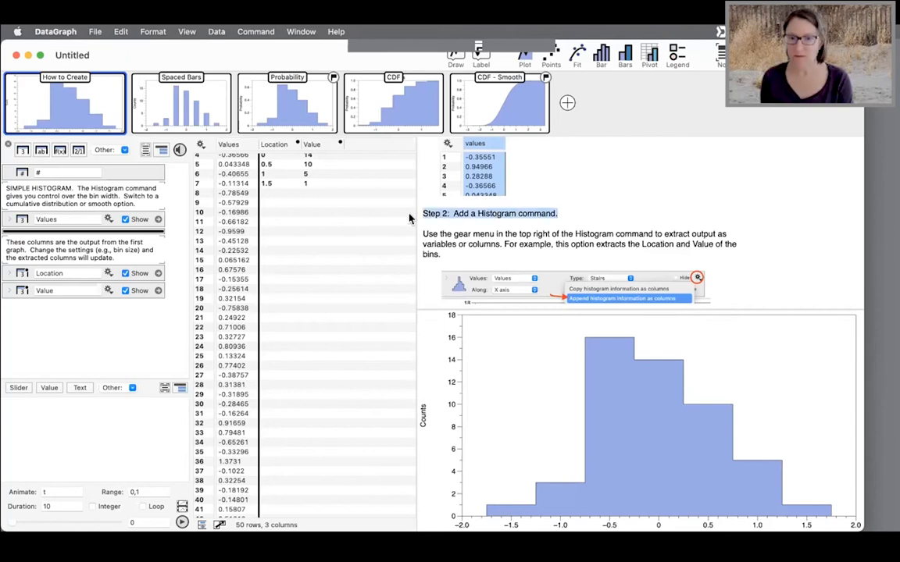
scroll(544, 244, "down", 2)
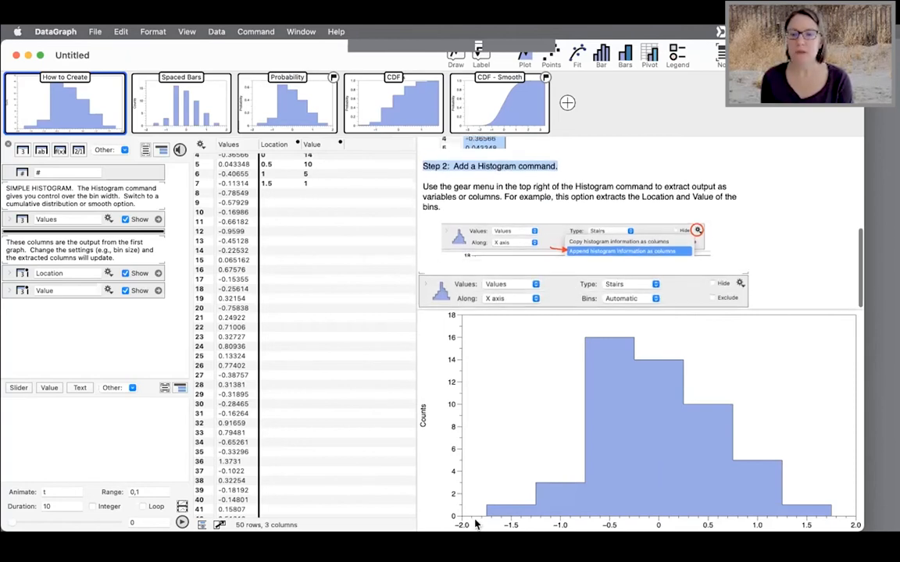
Select the Values column and inspect the extracted Location and Value columns beside it.
left_click(234, 146)
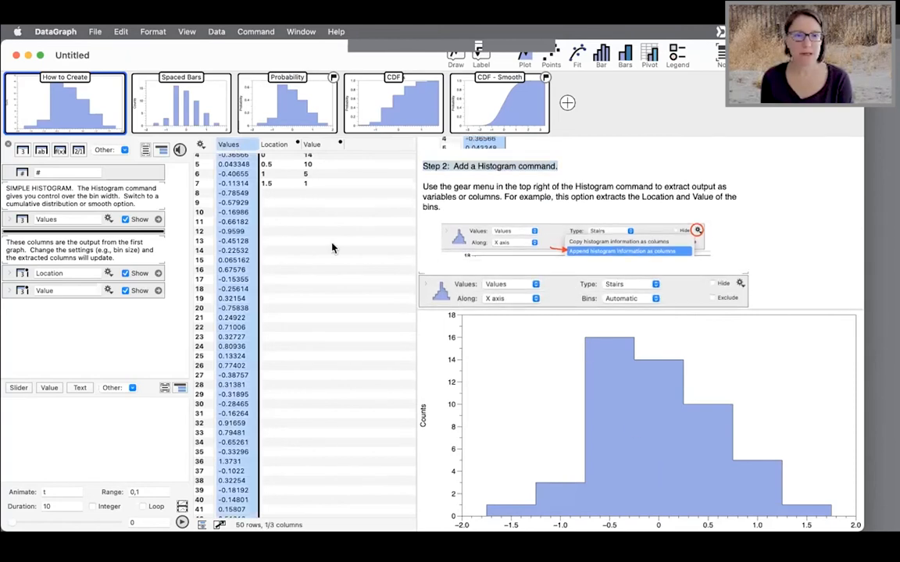
scroll(332, 246, "up", 2)
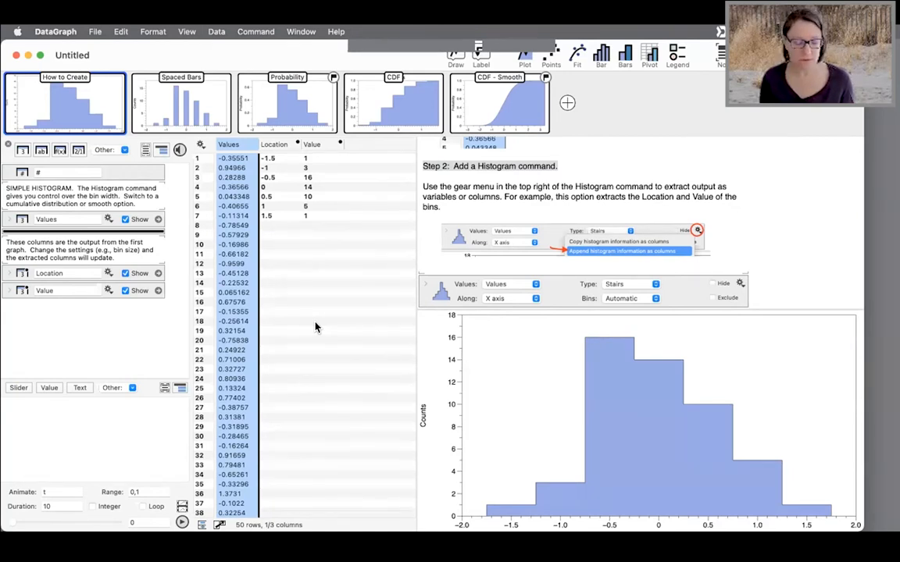
left_click_drag(312, 360, 276, 232)
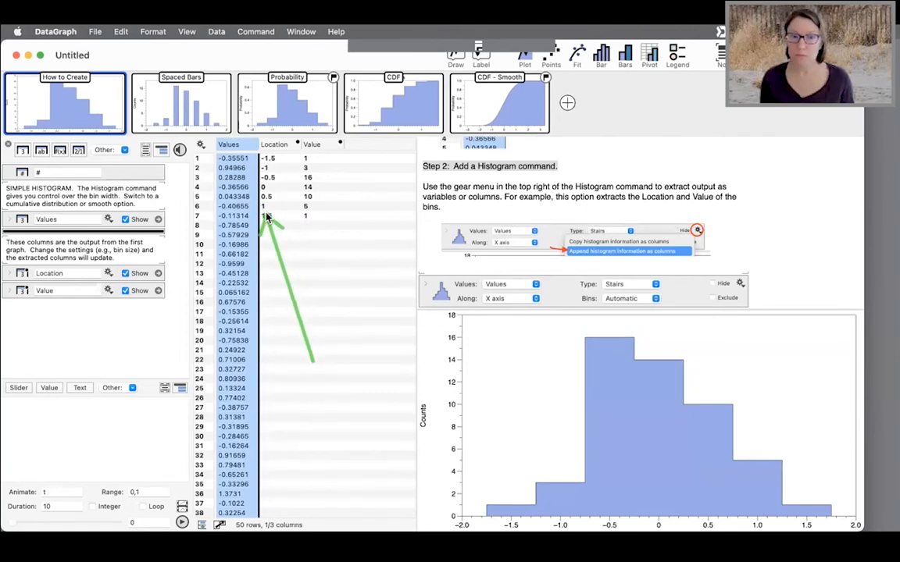
mouse_move(274, 233)
left_mouse_down()
mouse_move(298, 151)
mouse_move(338, 149)
mouse_move(302, 148)
mouse_move(332, 149)
mouse_move(296, 227)
mouse_move(288, 227)
left_mouse_up()
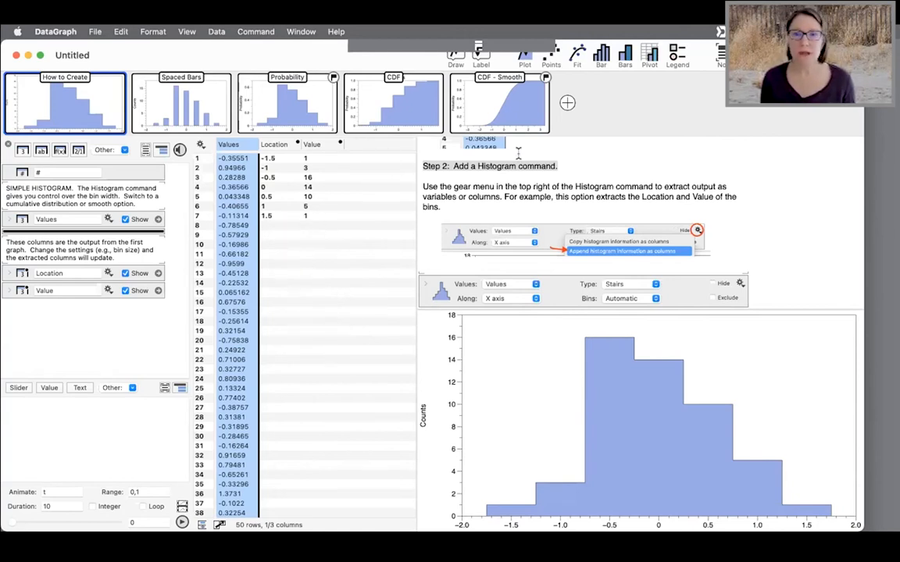
Add a new graph and draw a histogram of the Values column in it with the Histogram command.
left_click(568, 102)
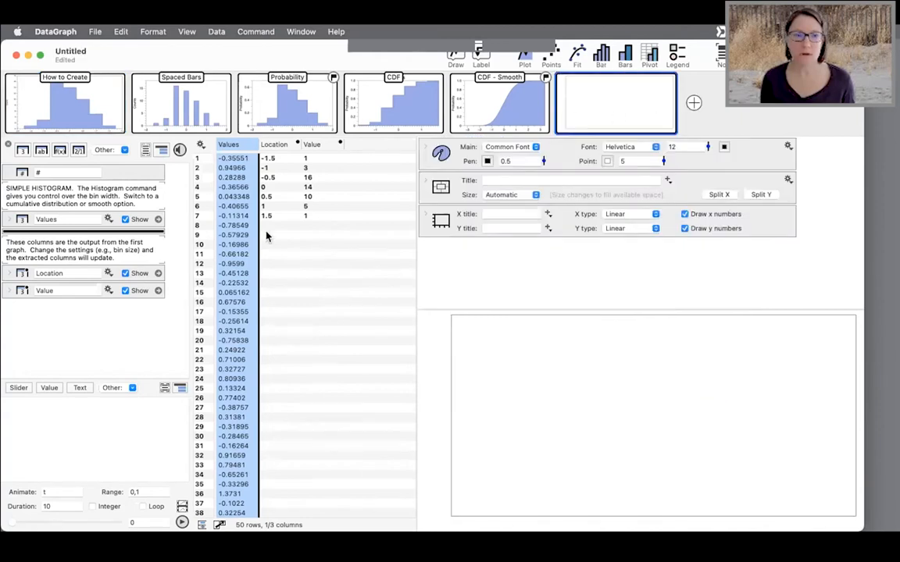
left_click(246, 303)
left_click(236, 145)
left_click(456, 59)
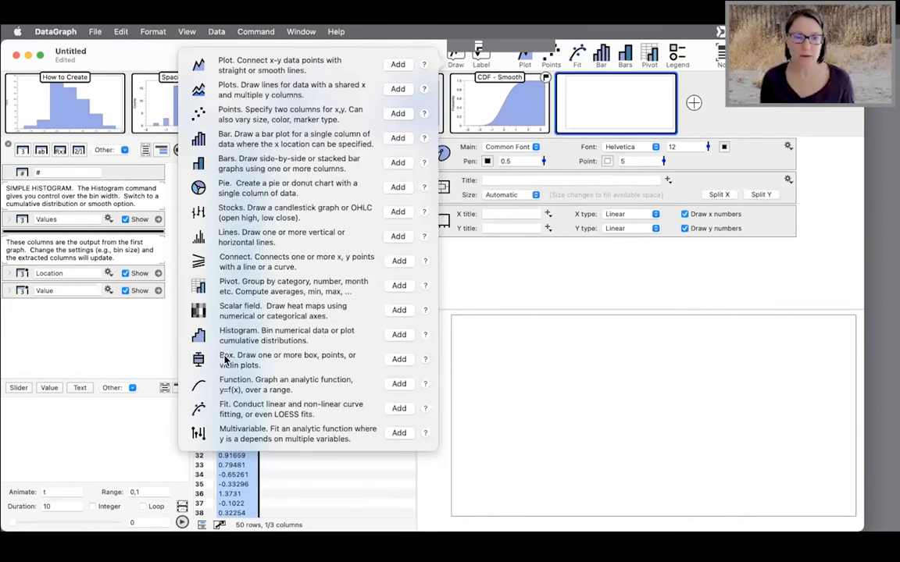
left_click(399, 335)
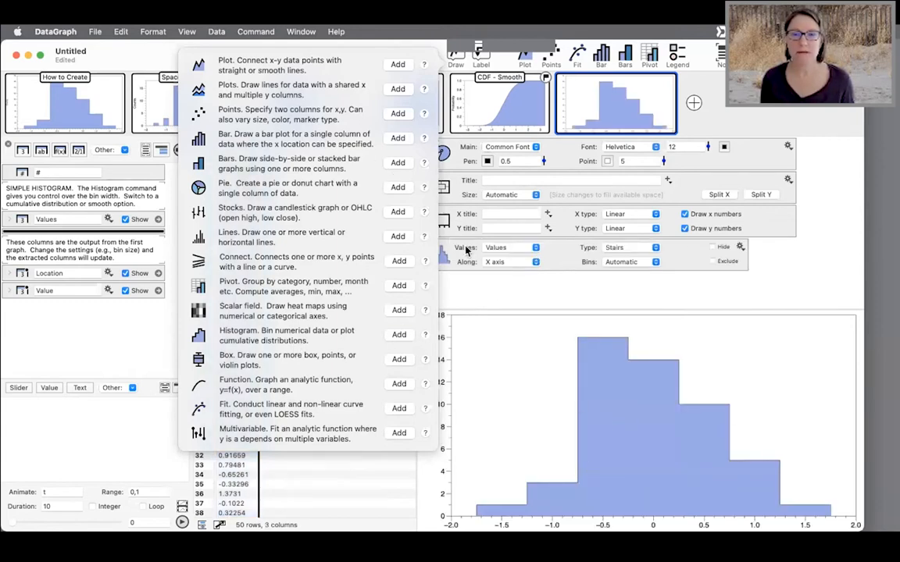
left_click(446, 271)
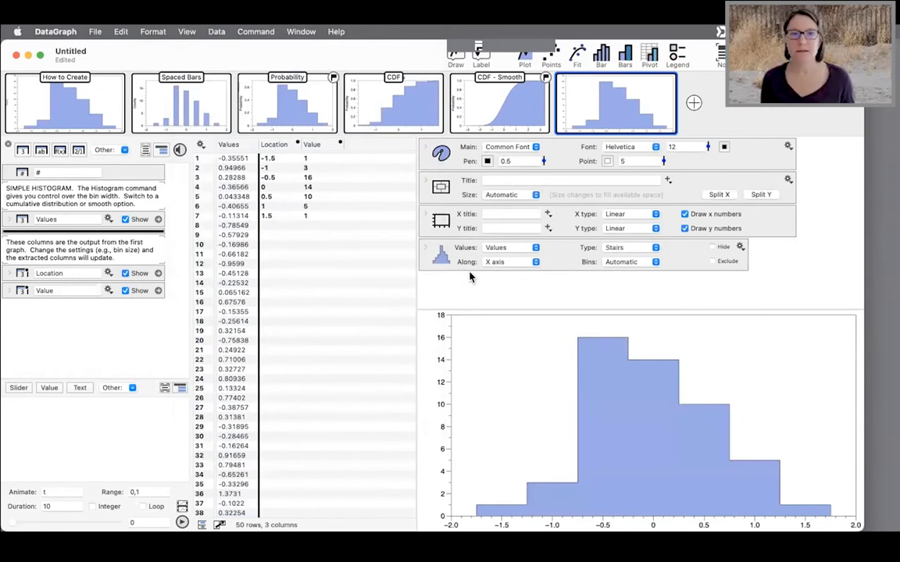
Examine the Spaced Bars graph's notes on type, bin width and title token, and compare it with the new histogram.
mouse_move(588, 82)
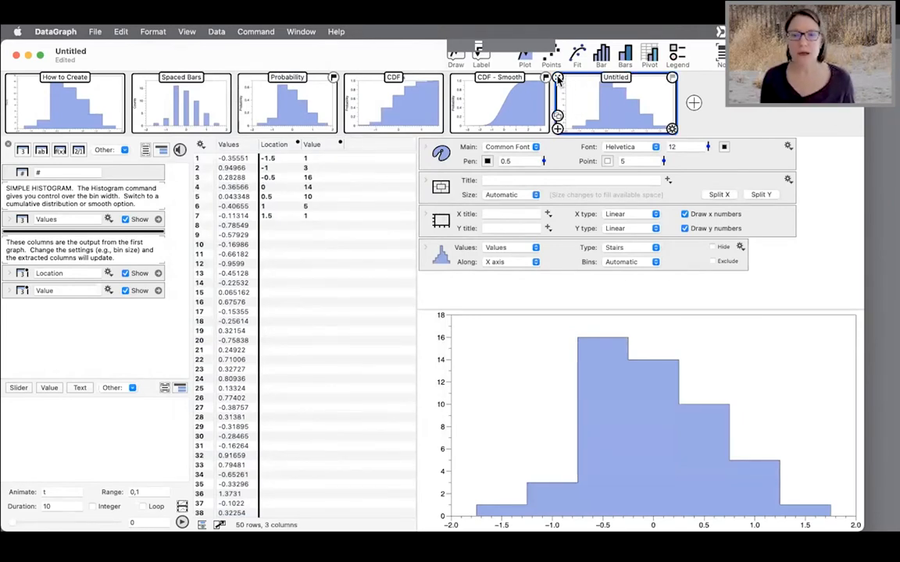
mouse_move(181, 96)
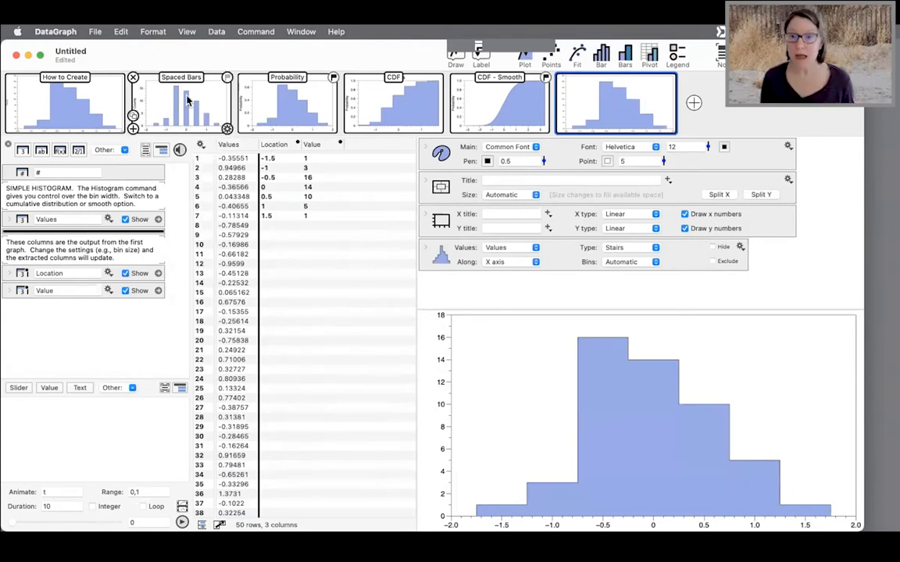
left_click(185, 99)
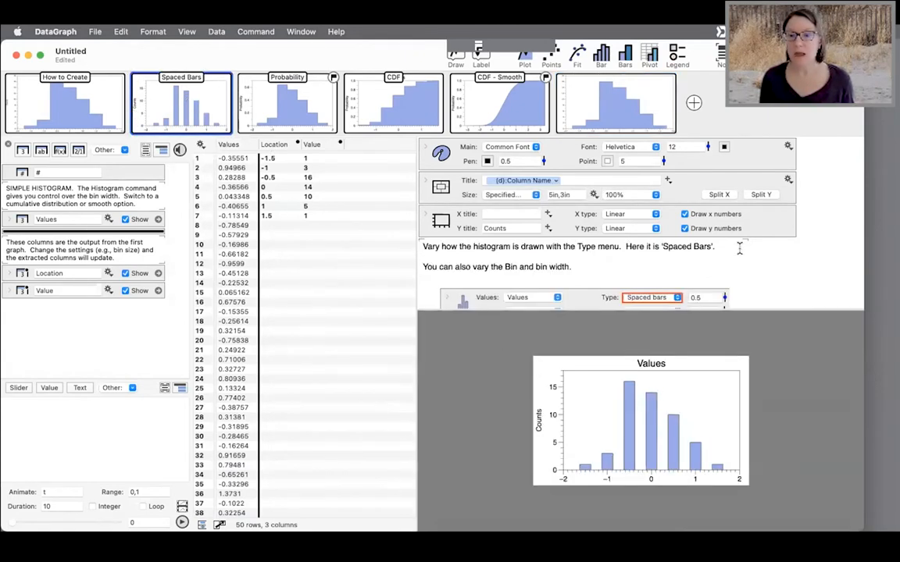
scroll(739, 246, "down", 3)
scroll(738, 247, "down", 2)
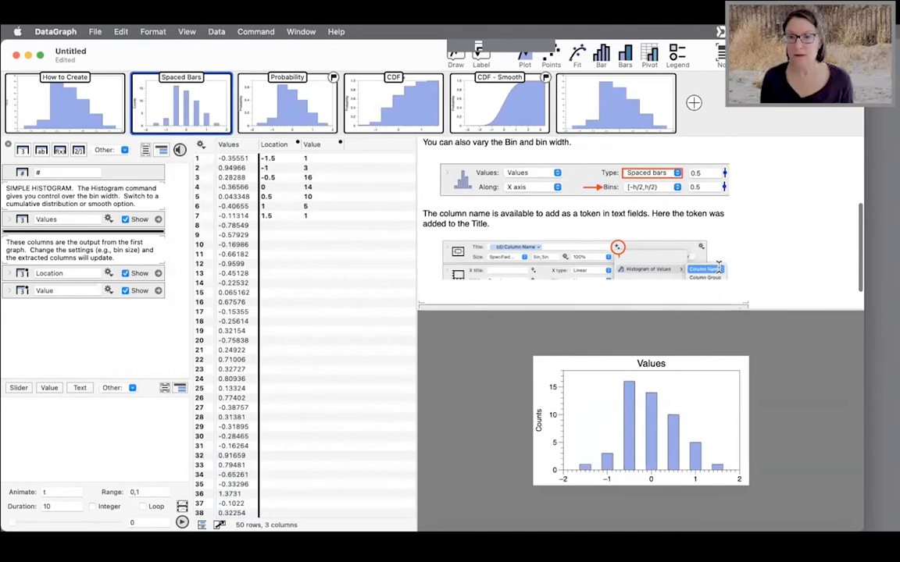
scroll(739, 247, "up", 2)
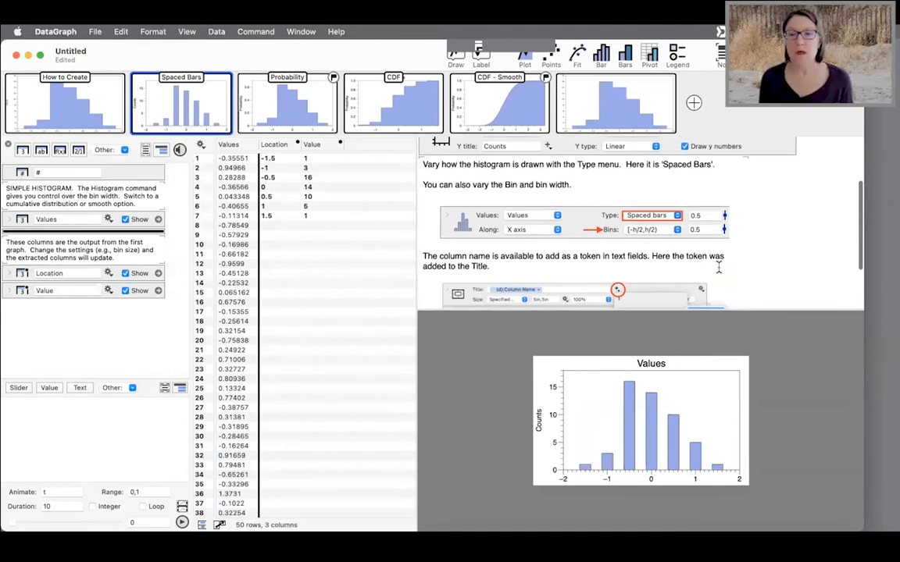
left_click(628, 117)
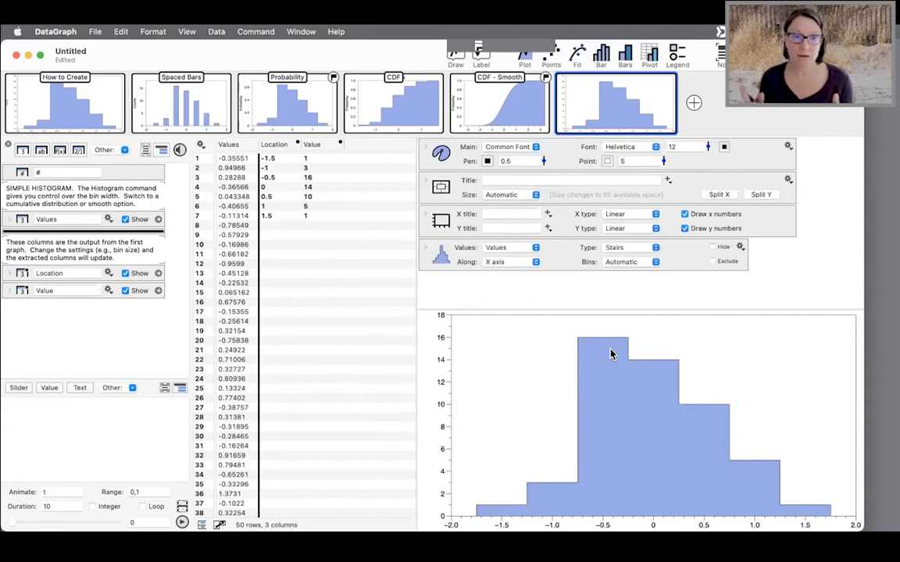
left_click(190, 114)
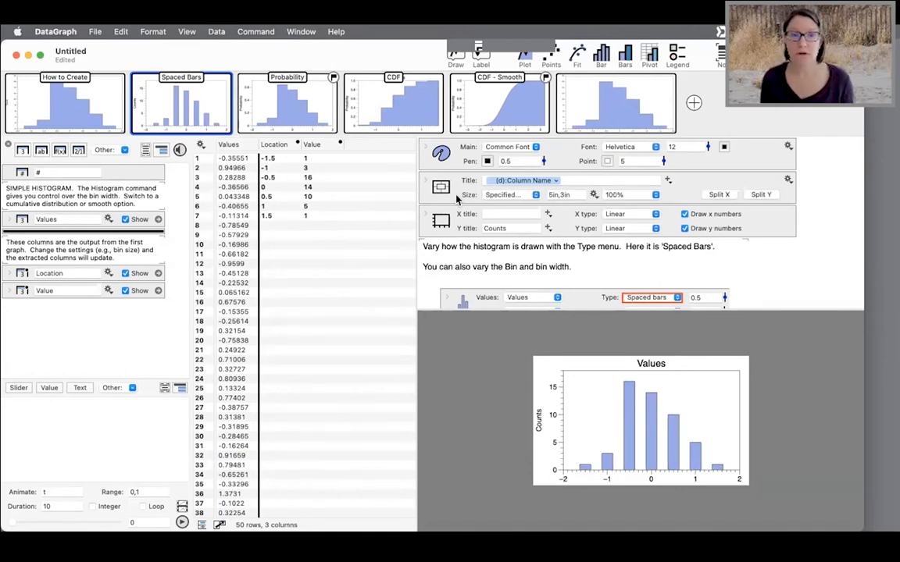
Examine the Probability graph's notes on histogram units and the settings of its Histogram command.
left_click(309, 110)
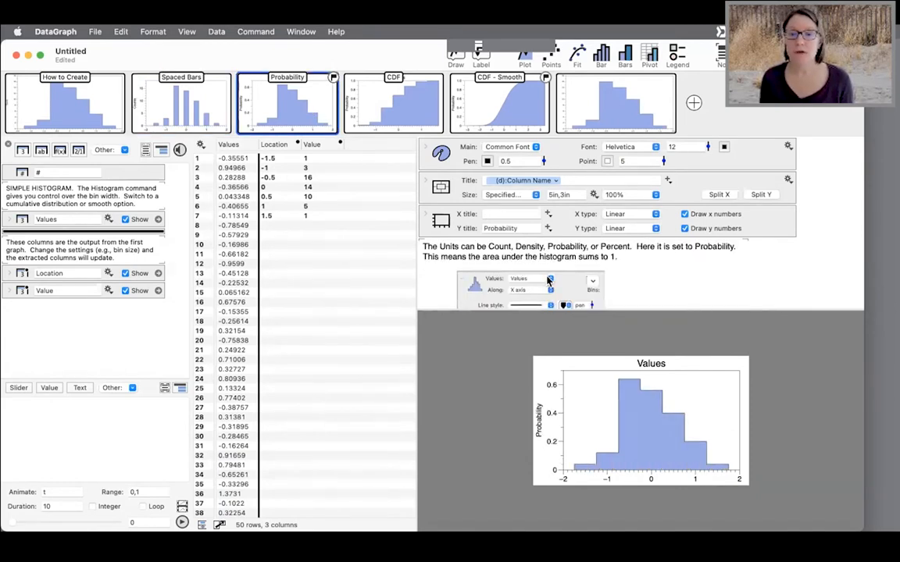
scroll(479, 272, "down", 5)
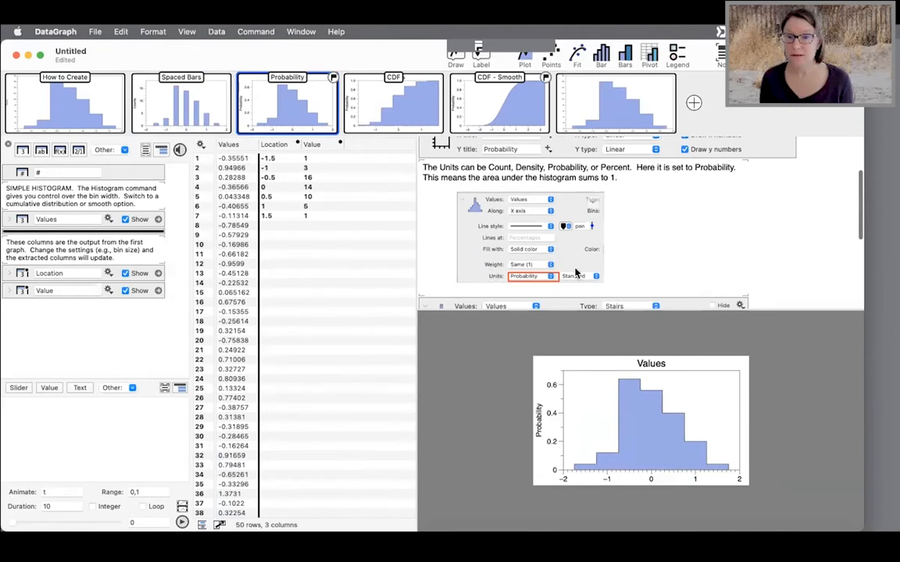
scroll(566, 251, "down", 2)
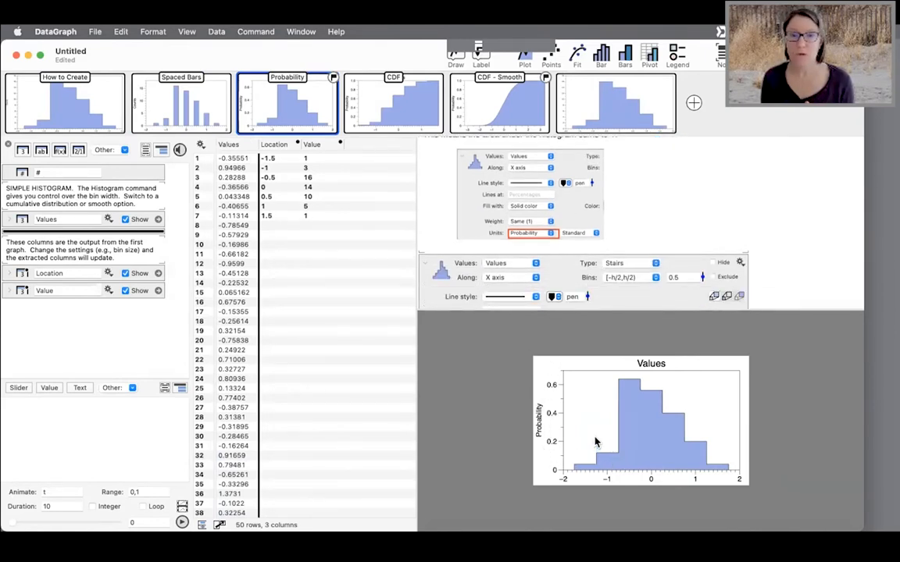
Examine the CDF graph's notes on cumulative probability, the histogram units and the removed axis padding.
scroll(569, 152, "up", 5)
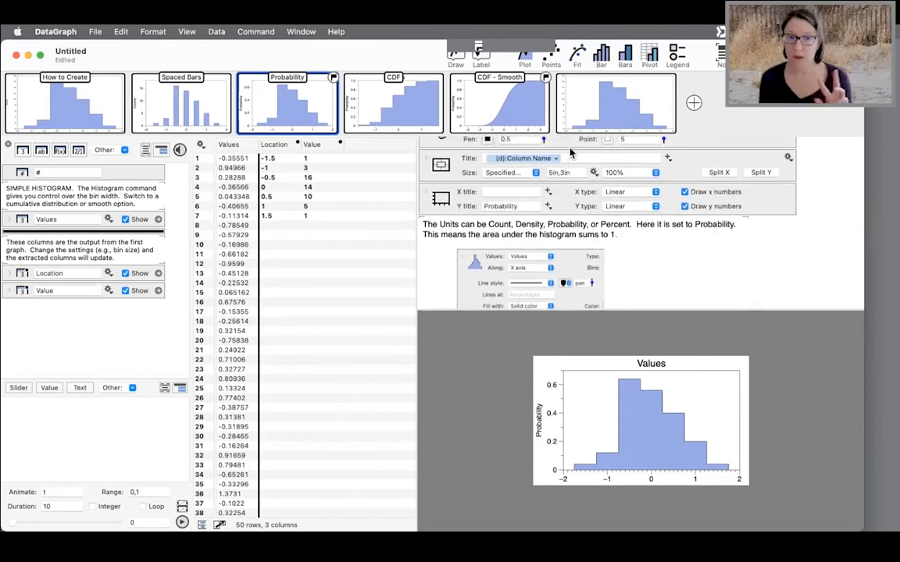
left_click(406, 102)
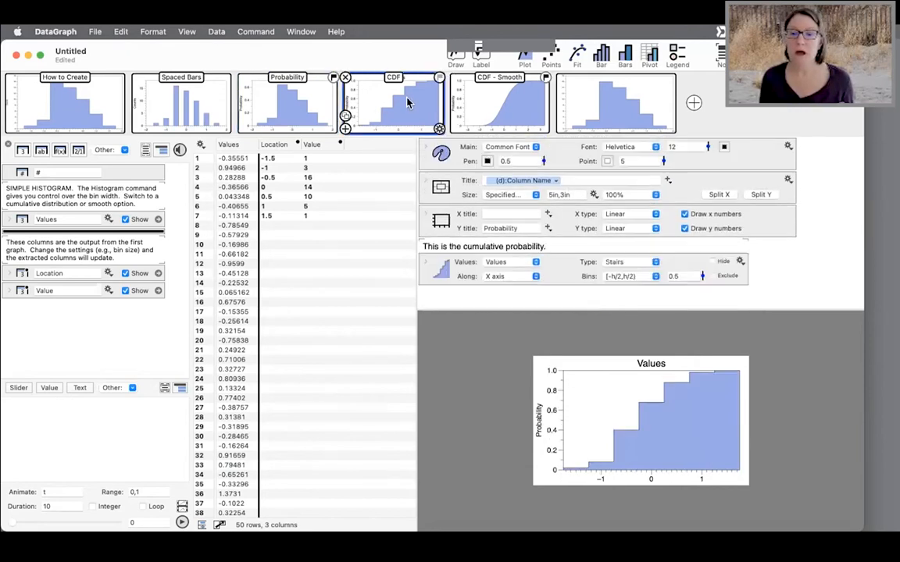
scroll(564, 279, "down", 5)
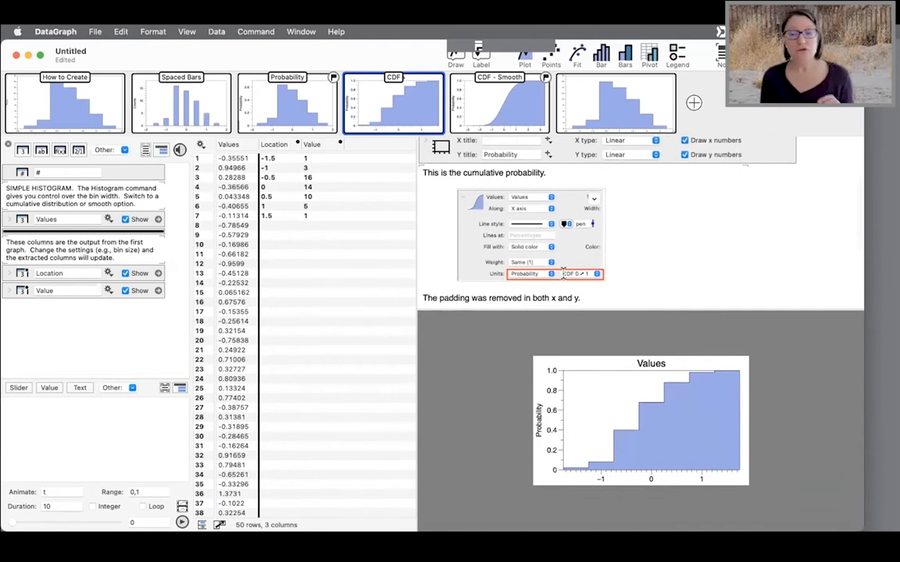
left_click_drag(551, 171, 422, 173)
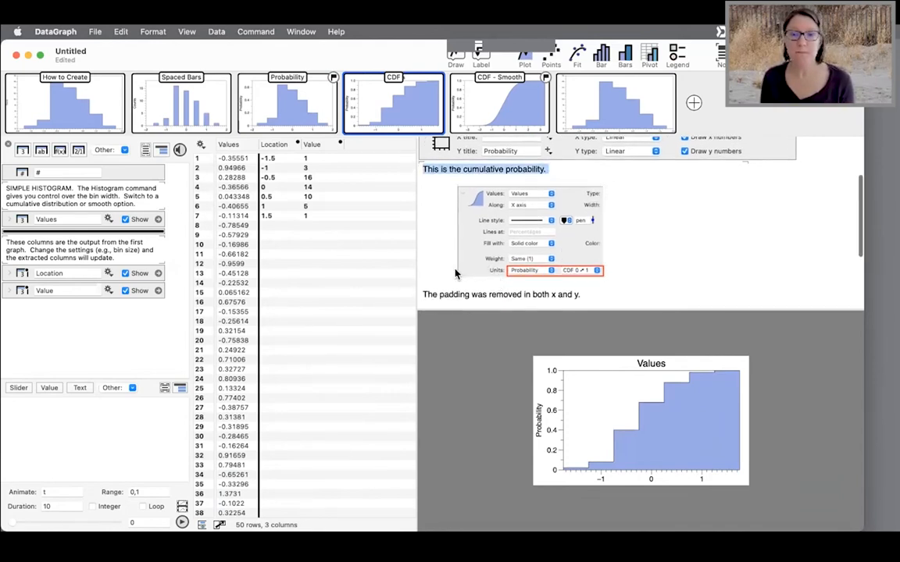
scroll(537, 286, "up", 2)
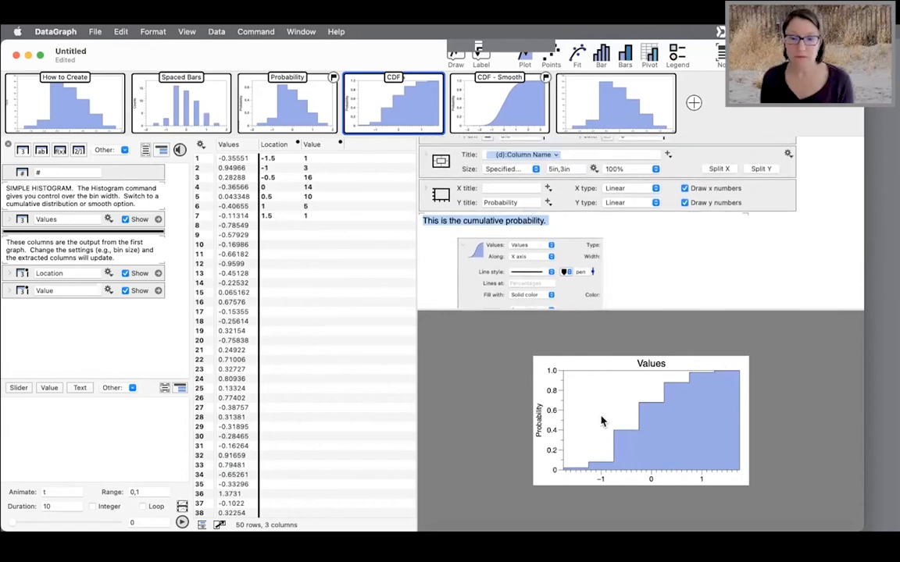
Examine the CDF - Smooth graph's note on the Smooth type and width, along with its Histogram command.
left_click(504, 107)
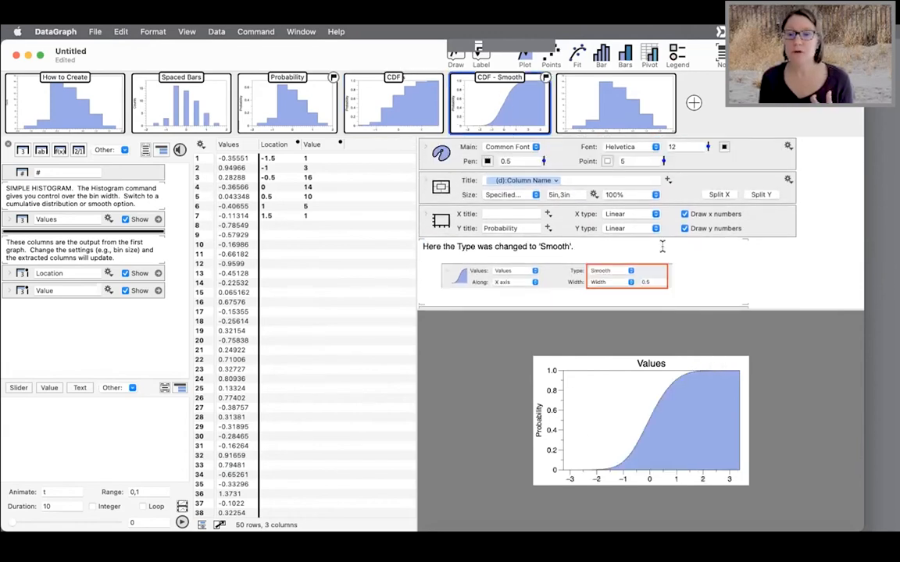
scroll(731, 263, "down", 3)
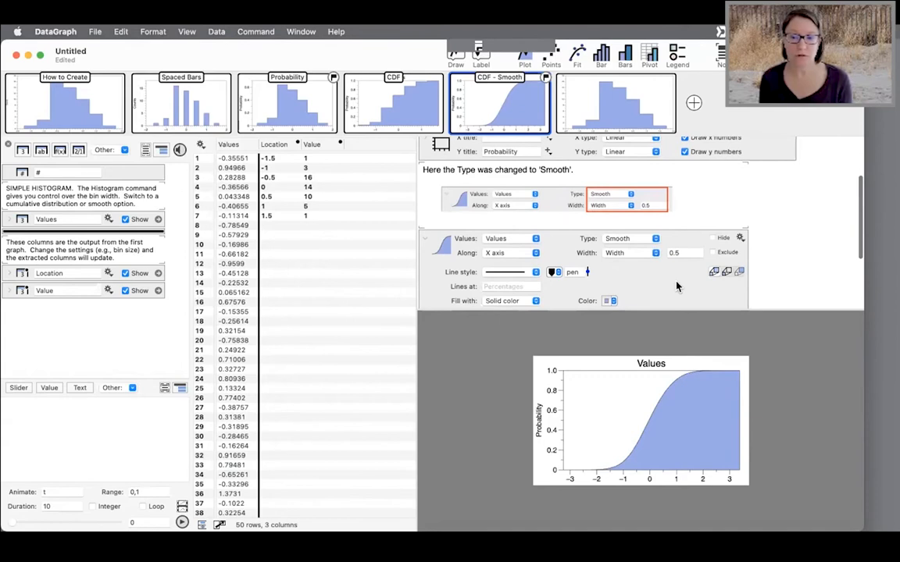
scroll(644, 285, "up", 2)
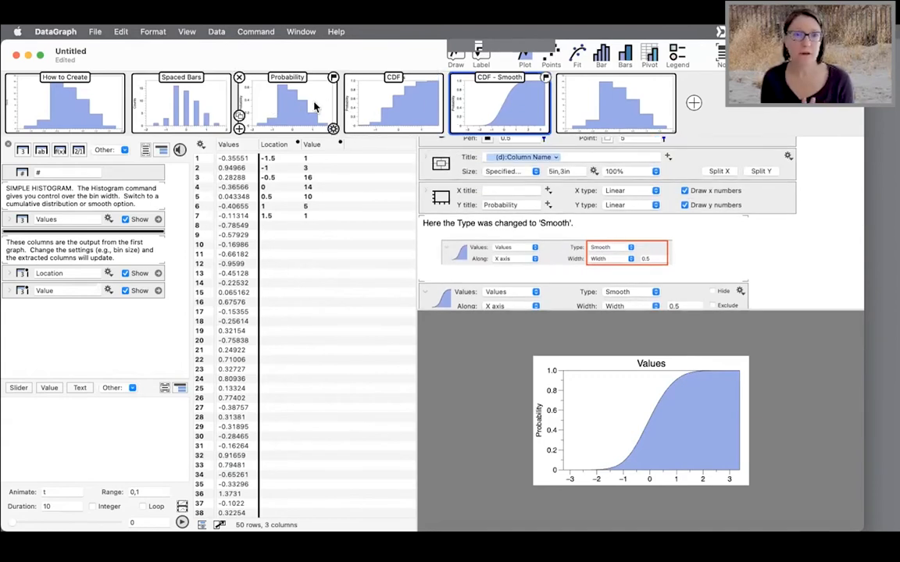
Return to the How to Create graph and review its Step 2 note alongside the extracted Location and Value columns.
left_click(305, 106)
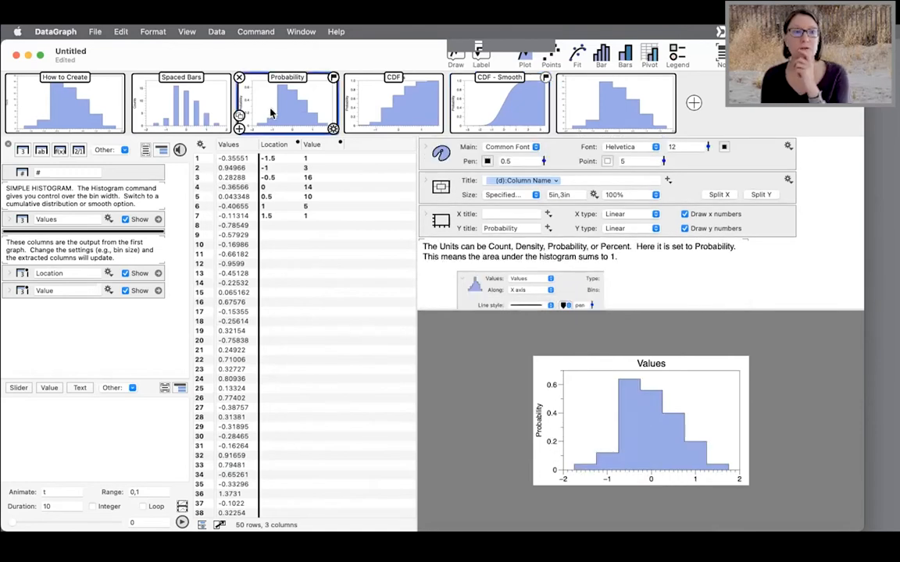
left_click(100, 104)
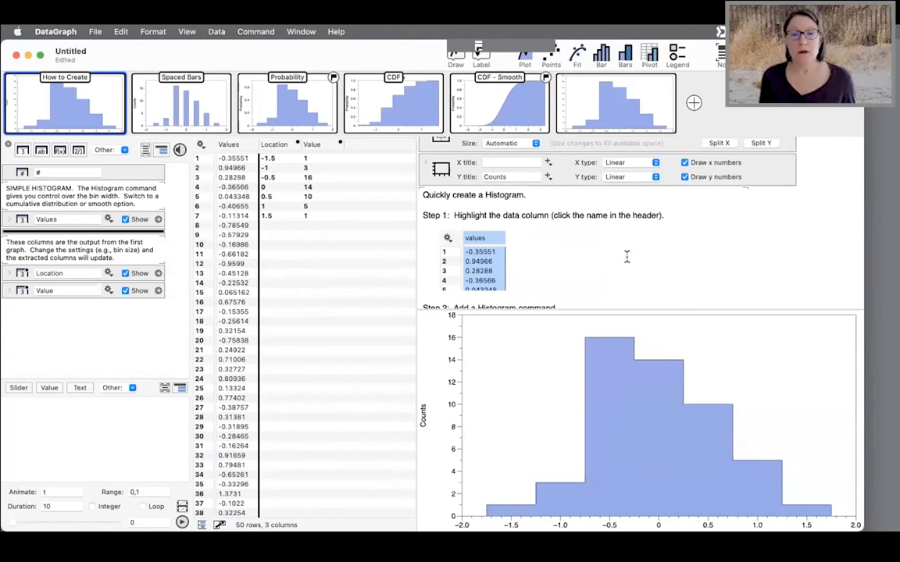
scroll(625, 257, "down", 5)
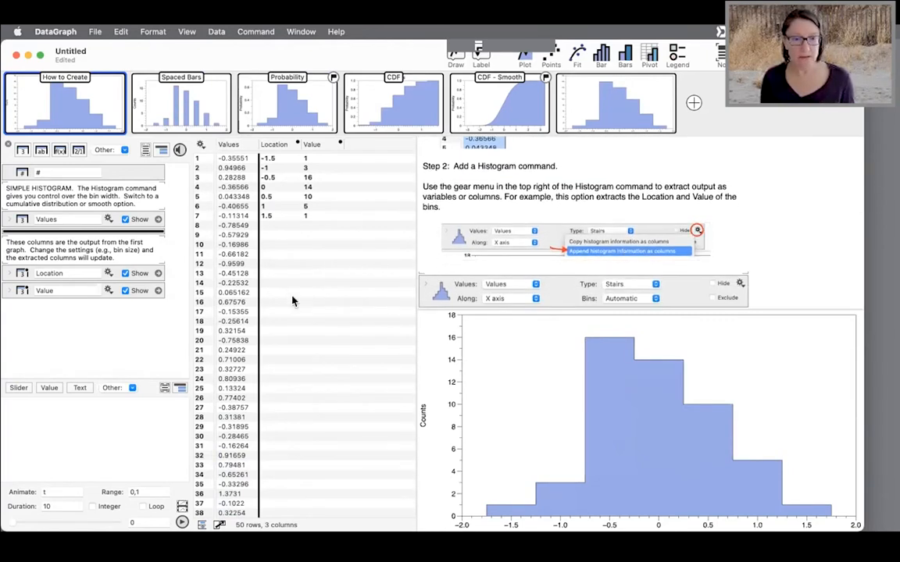
left_click(271, 145)
left_click(320, 147)
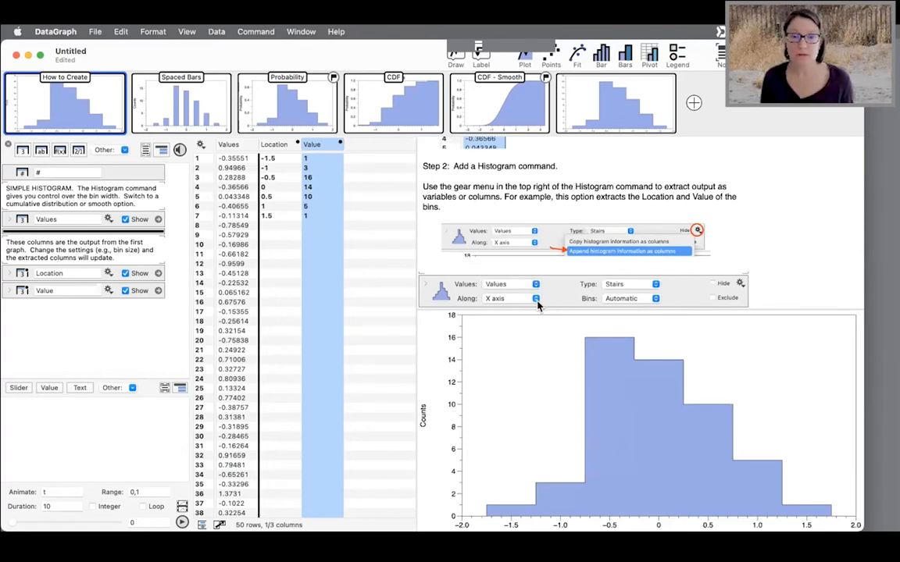
Expand the Histogram command in the How to Create graph, examine its list of standard statistics, and collapse it again.
left_click(426, 283)
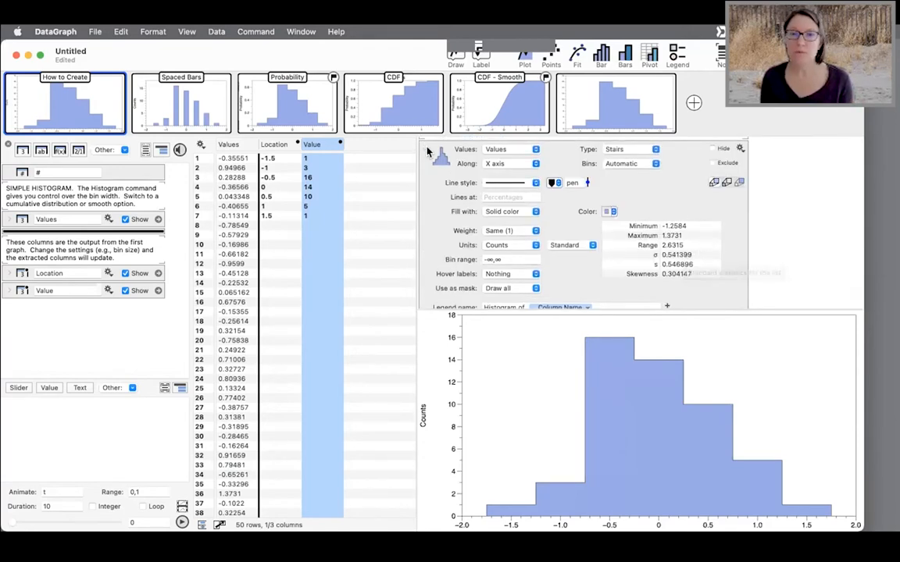
scroll(693, 253, "down", 2)
scroll(693, 253, "down", 2)
scroll(694, 253, "up", 3)
scroll(693, 253, "down", 2)
scroll(693, 253, "up", 2)
scroll(693, 253, "up", 1)
scroll(693, 253, "down", 2)
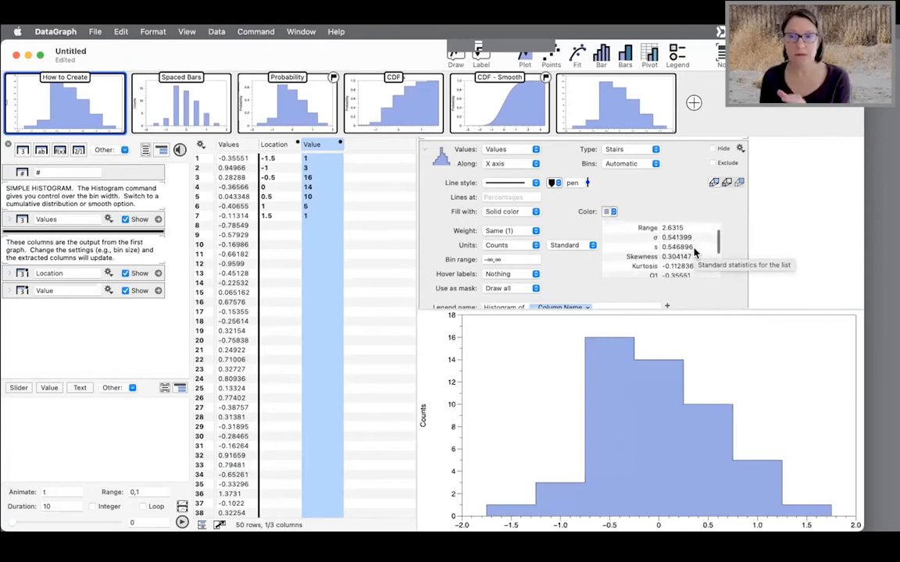
scroll(694, 253, "down", 2)
scroll(684, 255, "up", 3)
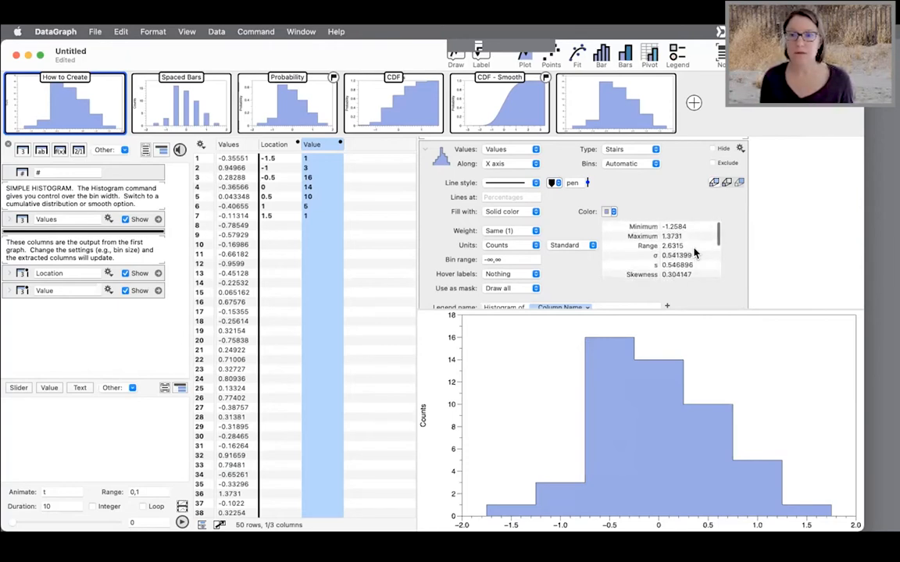
scroll(671, 166, "up", 1)
scroll(672, 165, "up", 2)
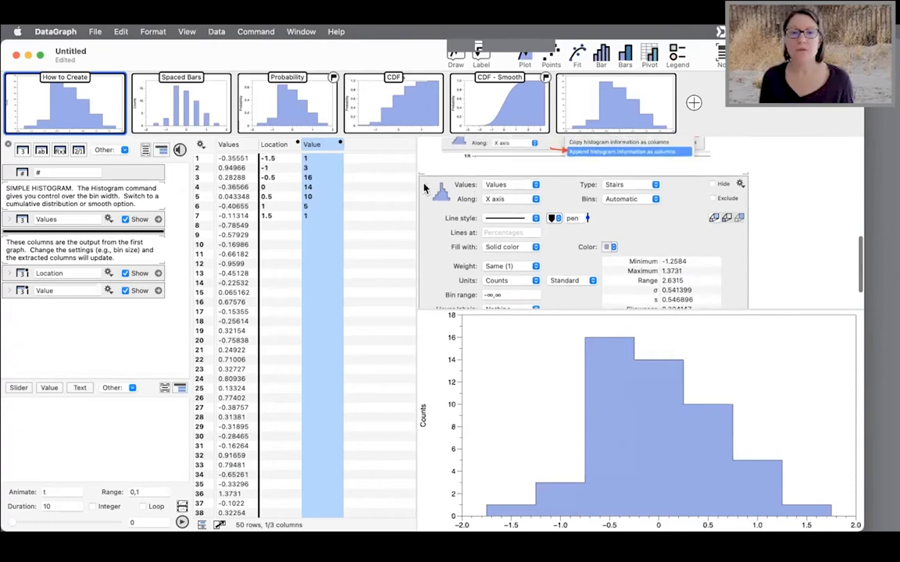
scroll(649, 215, "up", 3)
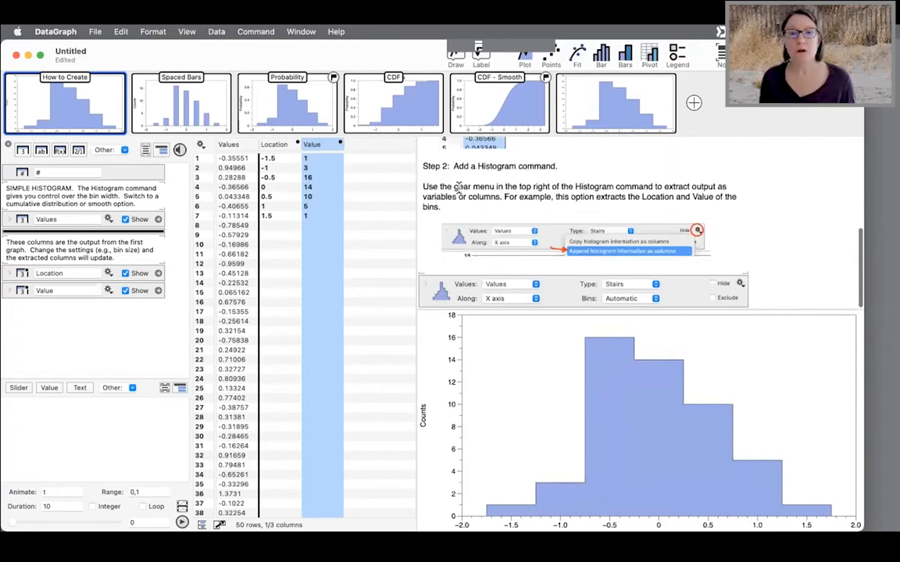
Review the Histogram command's extraction options, append the histogram information as columns, and inspect the added Location and Value columns.
left_click(740, 284)
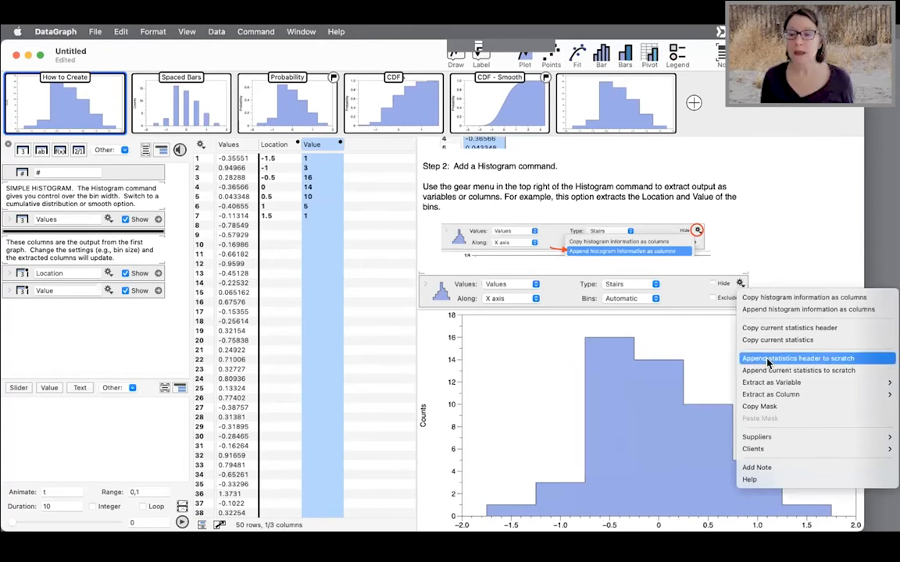
mouse_move(787, 399)
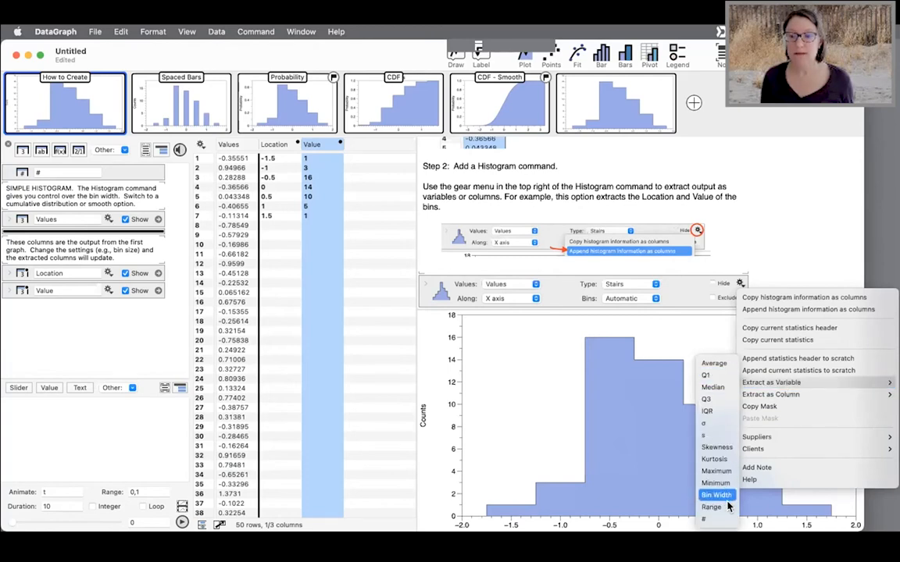
mouse_move(752, 400)
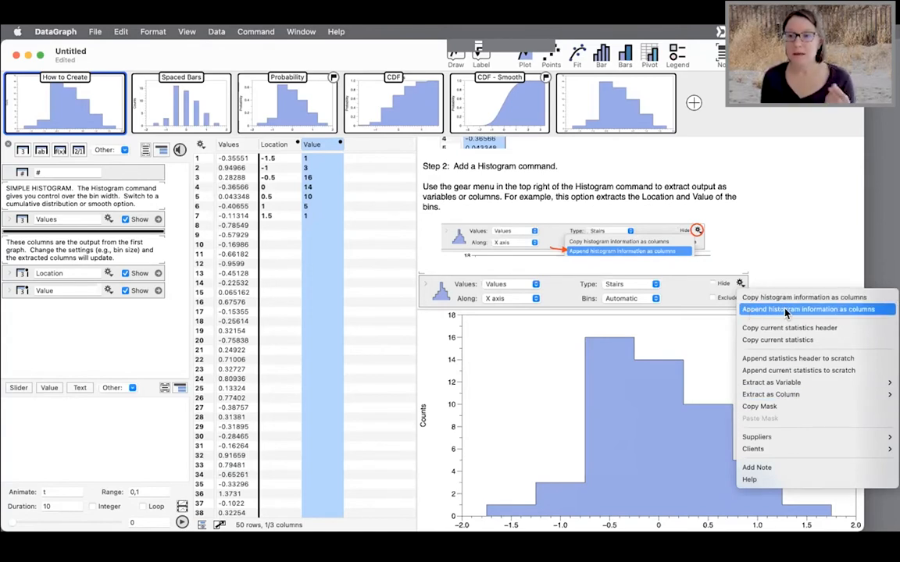
left_click(859, 310)
left_click(339, 142)
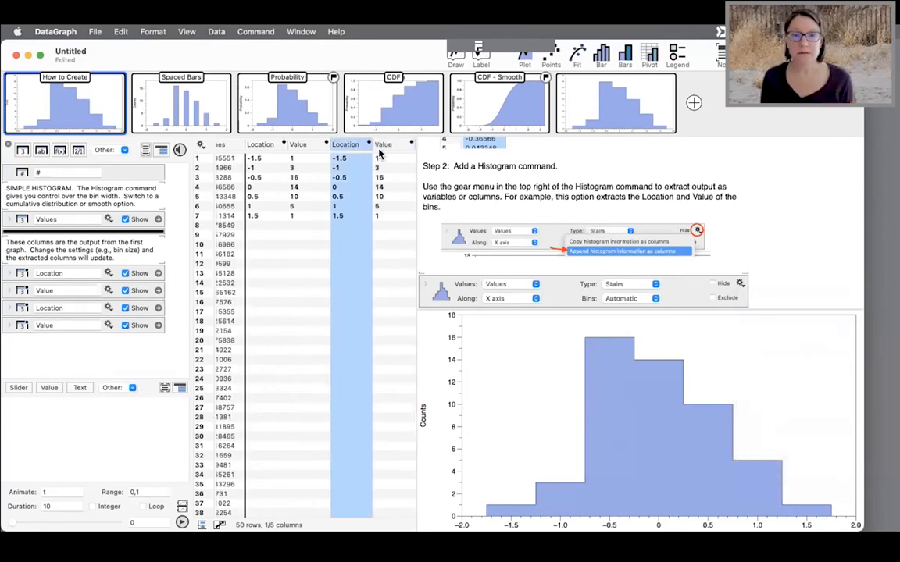
left_click(387, 144)
left_click(350, 146)
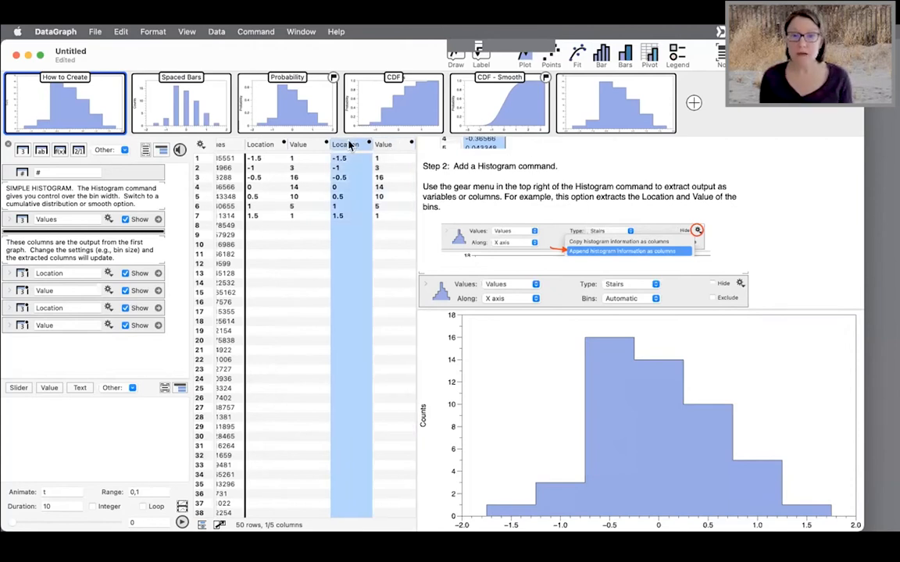
left_click(388, 146)
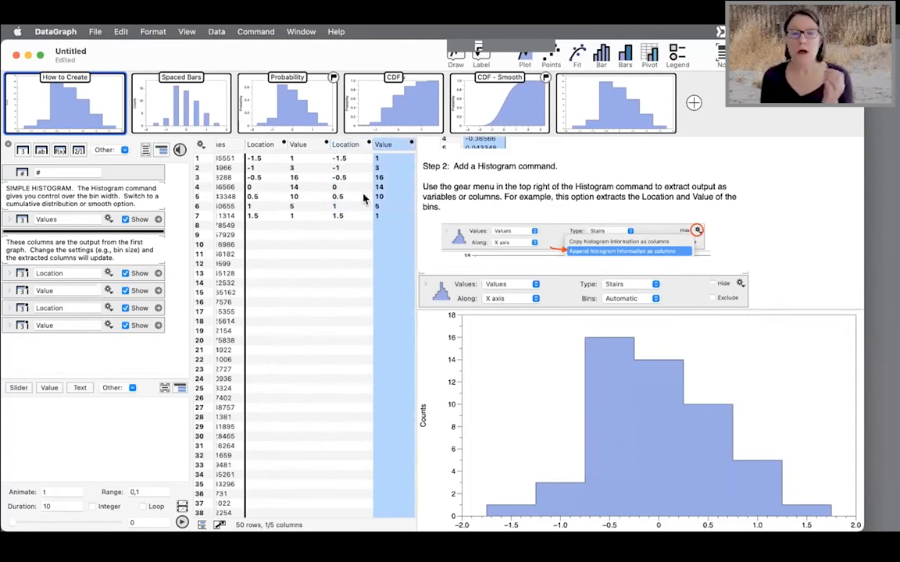
Delete the newly appended duplicate Location and Value columns from the data table.
left_click(348, 146)
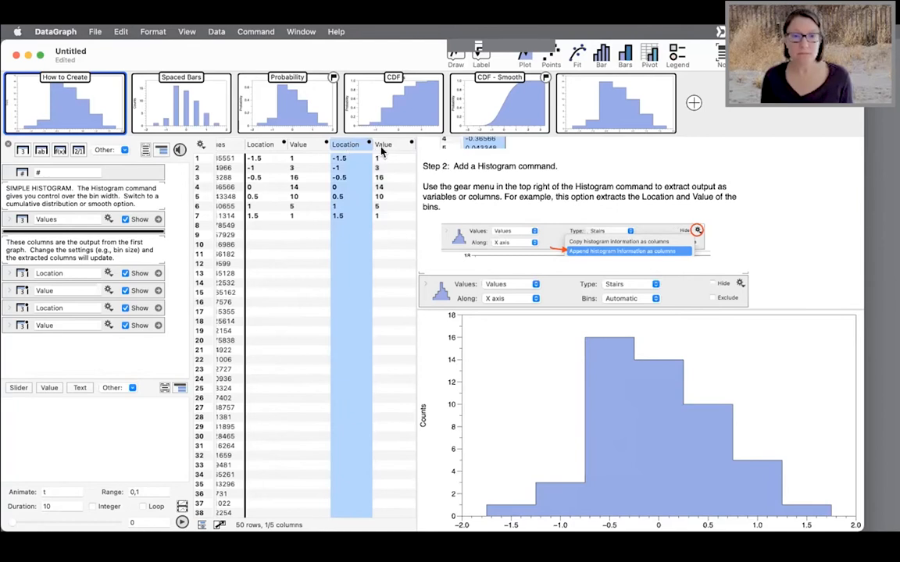
left_click(384, 146, "shift")
key("Delete")
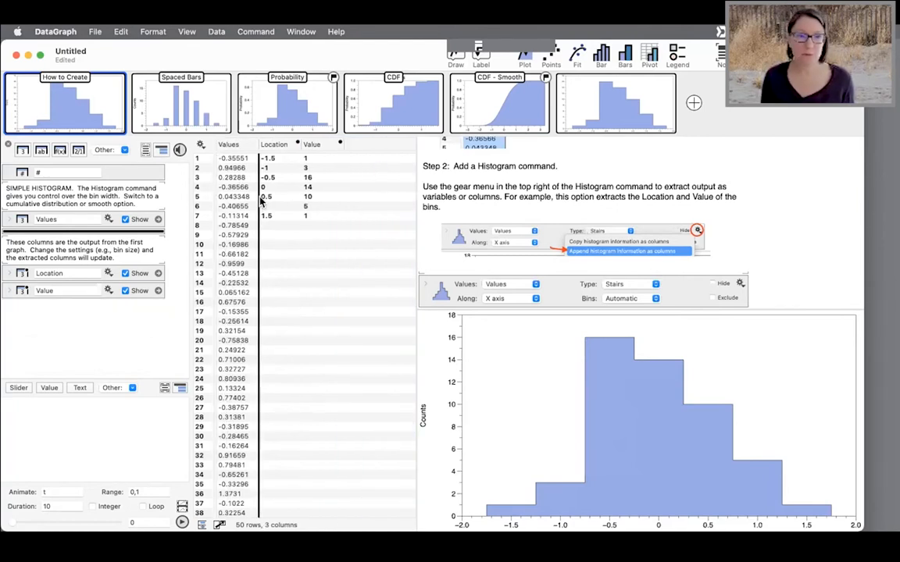
Select the extracted Location column and trace its suppliers through the Histogram of Values command to the source column.
left_click(273, 145)
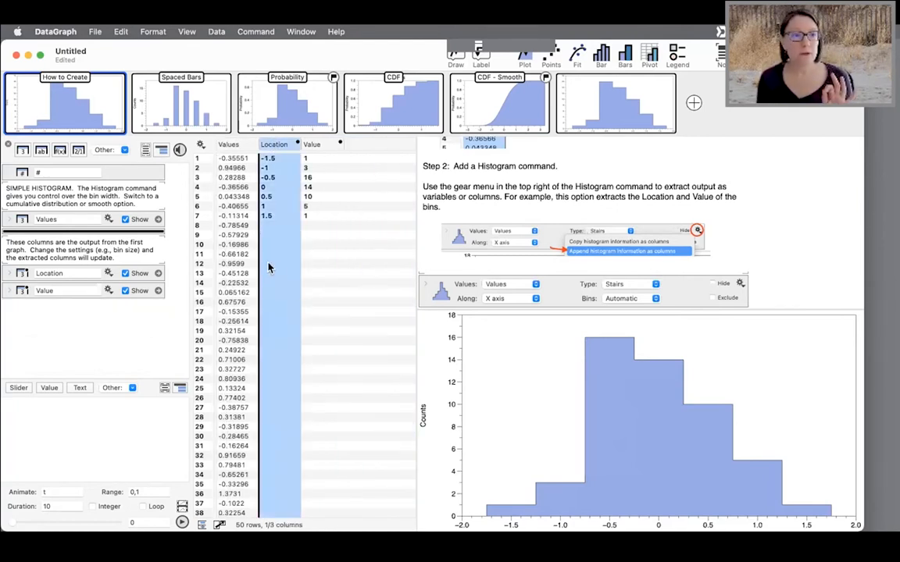
mouse_move(70, 98)
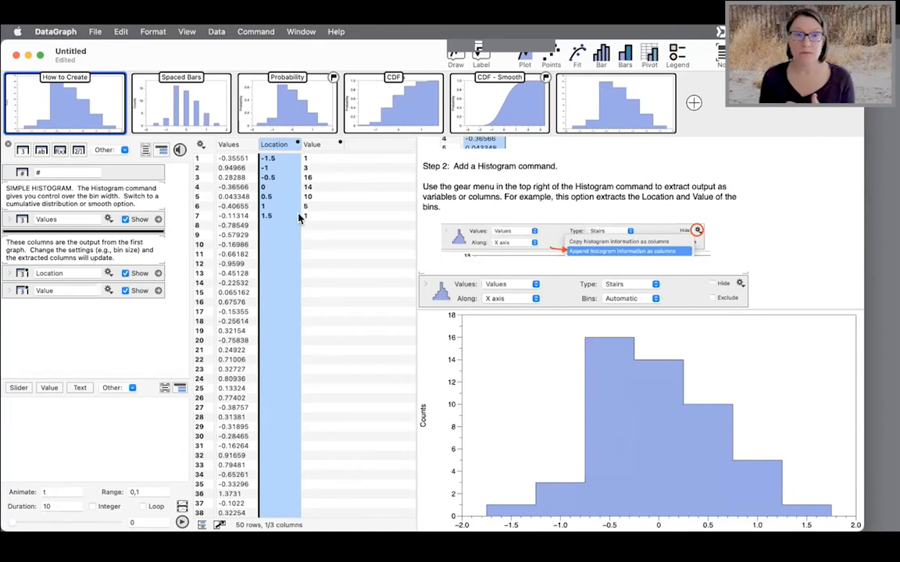
left_click(114, 340)
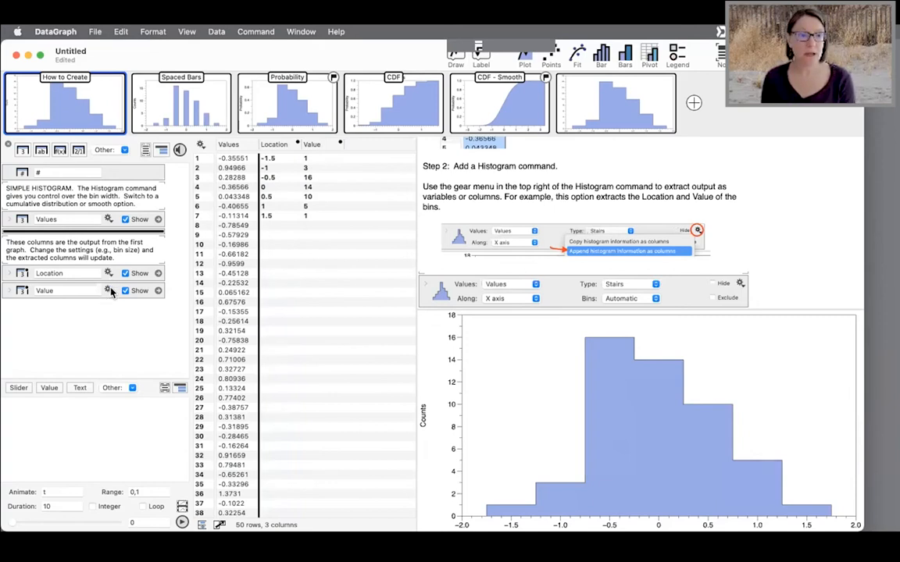
left_click(269, 144)
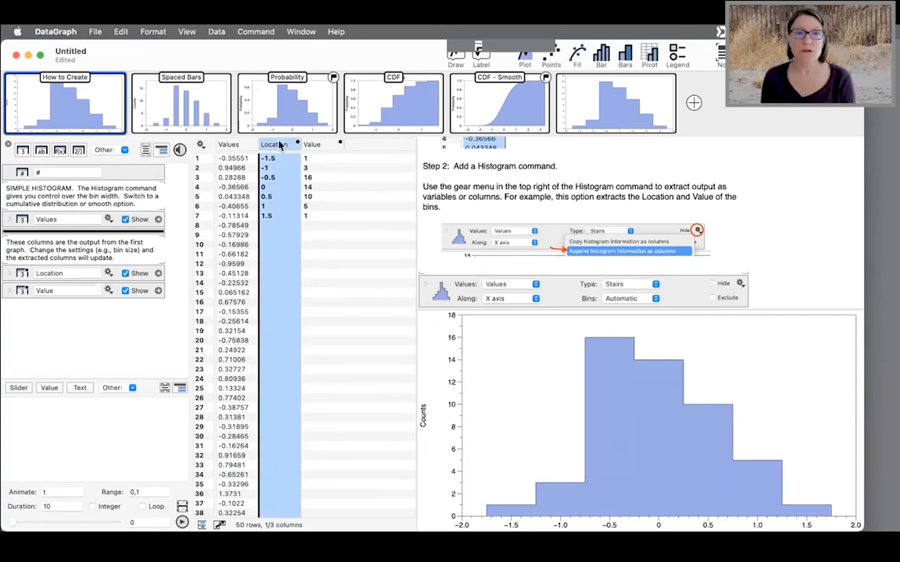
left_click(108, 272)
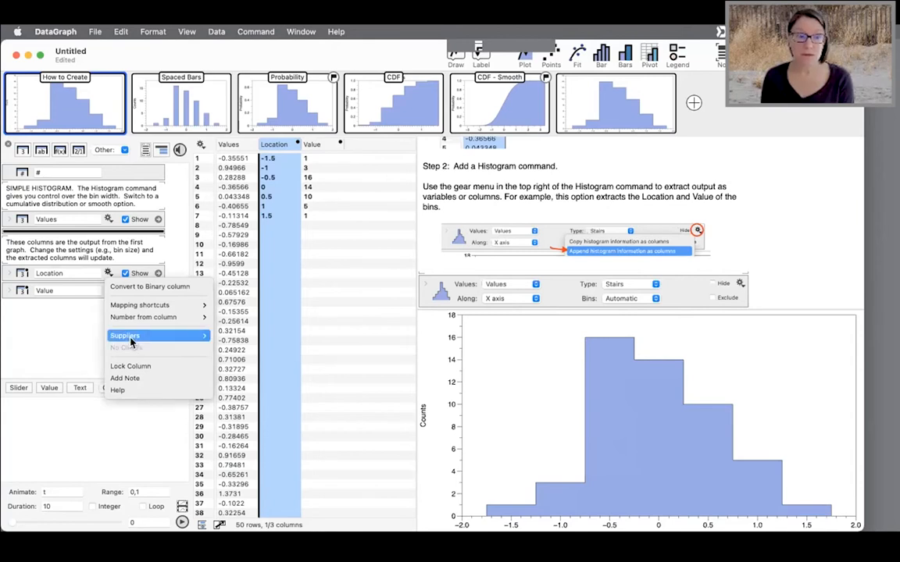
mouse_move(131, 342)
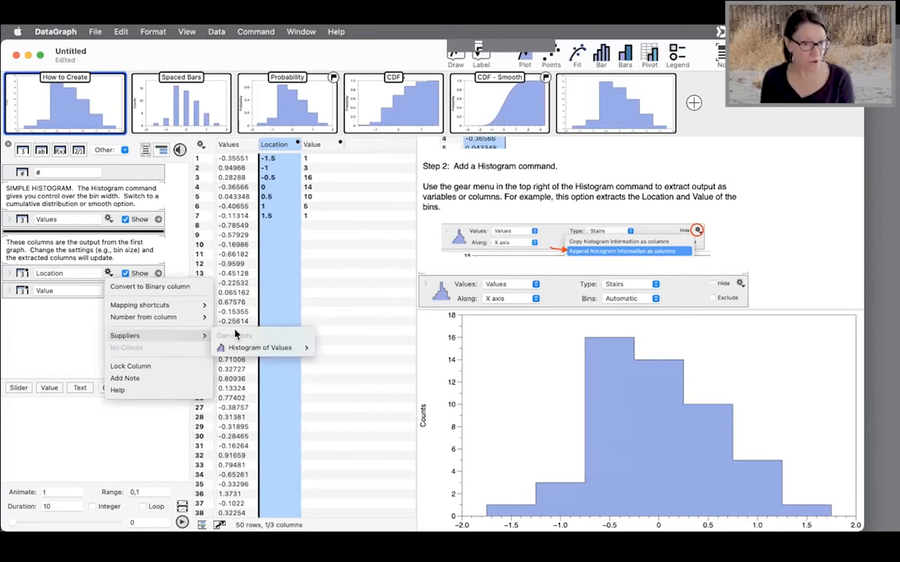
mouse_move(239, 350)
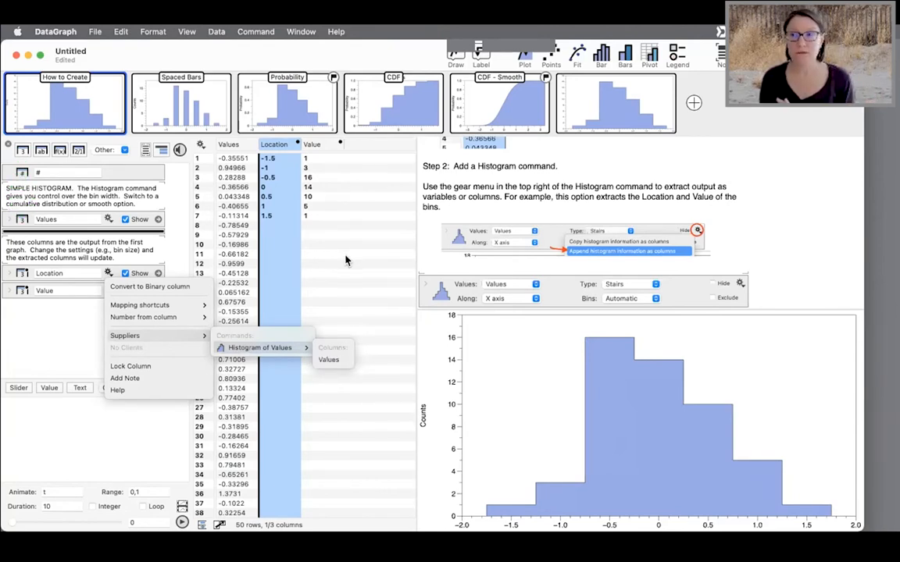
key("Escape")
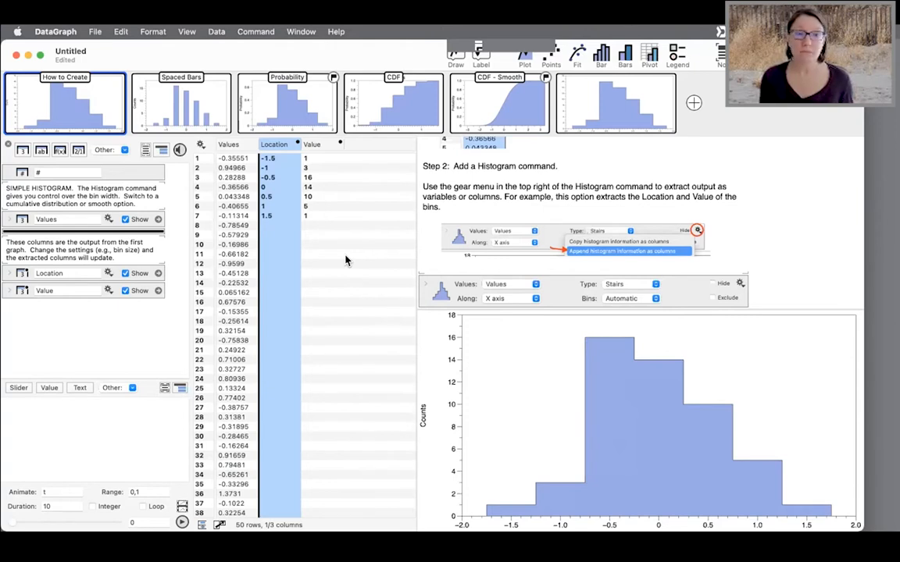
left_click(109, 272)
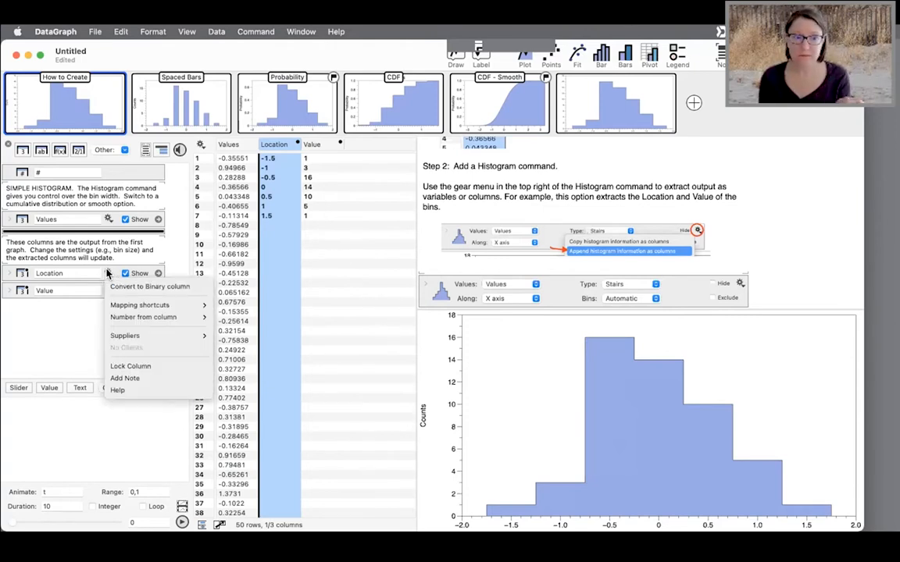
left_click(41, 320)
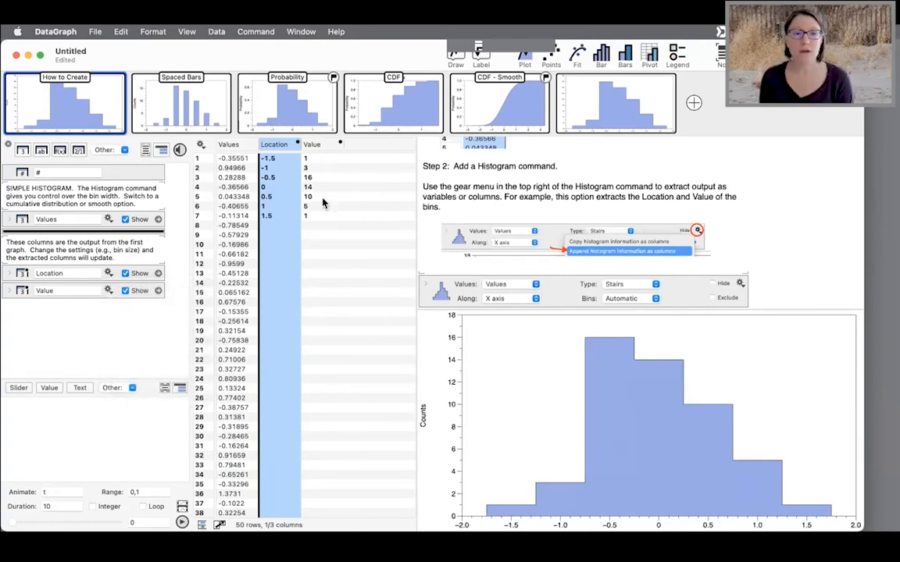
Switch the histogram's bins from Automatic to [-h/2,h/2) and set the bin width to 0.1.
left_click(285, 226)
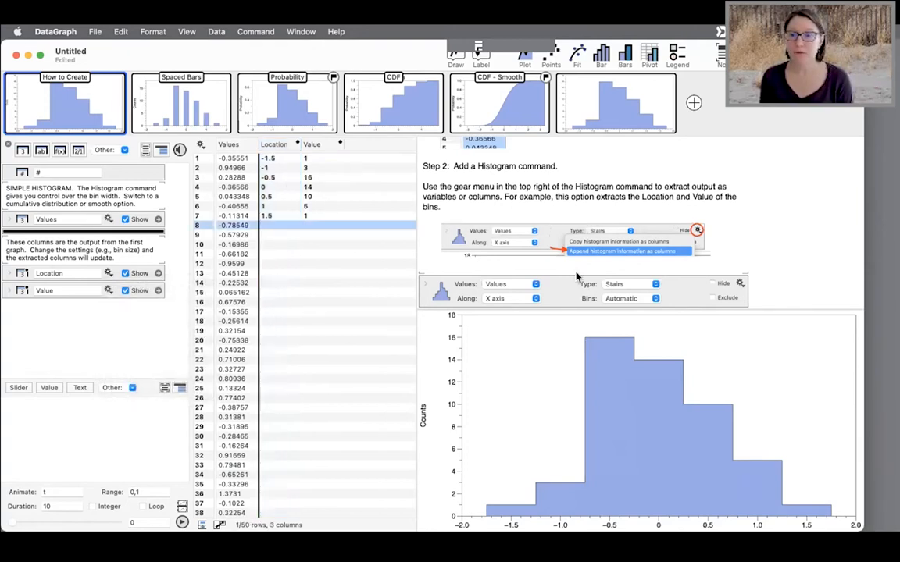
left_click(623, 300)
left_click(622, 299)
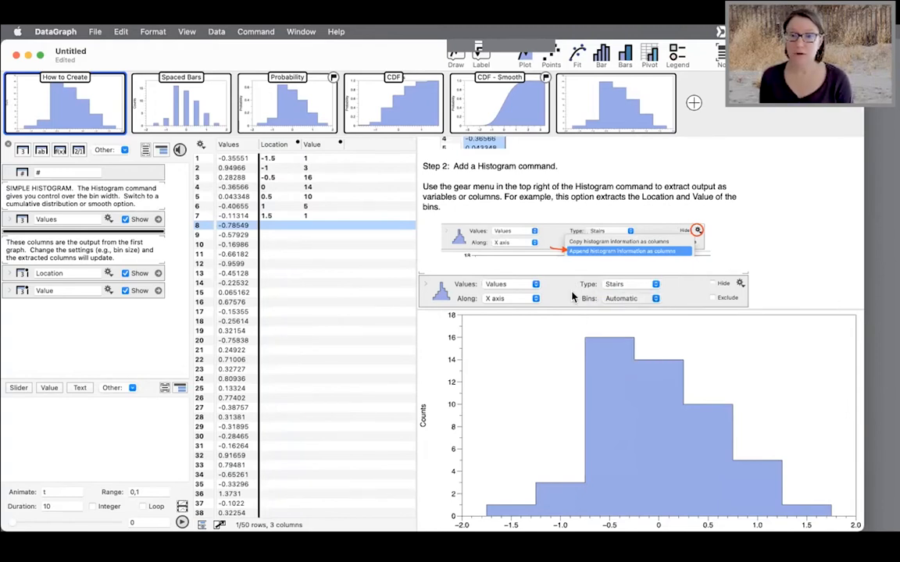
left_click(625, 300)
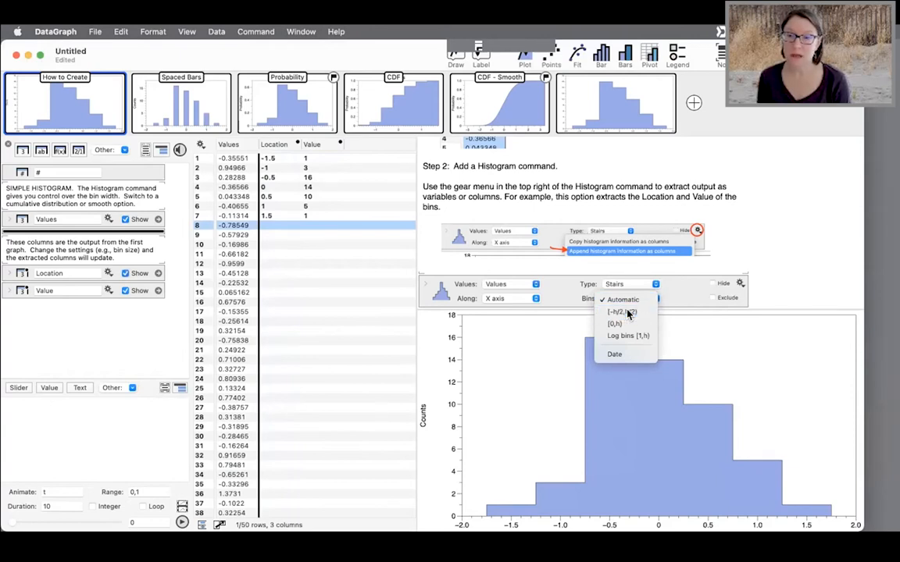
left_click(623, 312)
left_click_drag(702, 301, 701, 310)
left_click(695, 298)
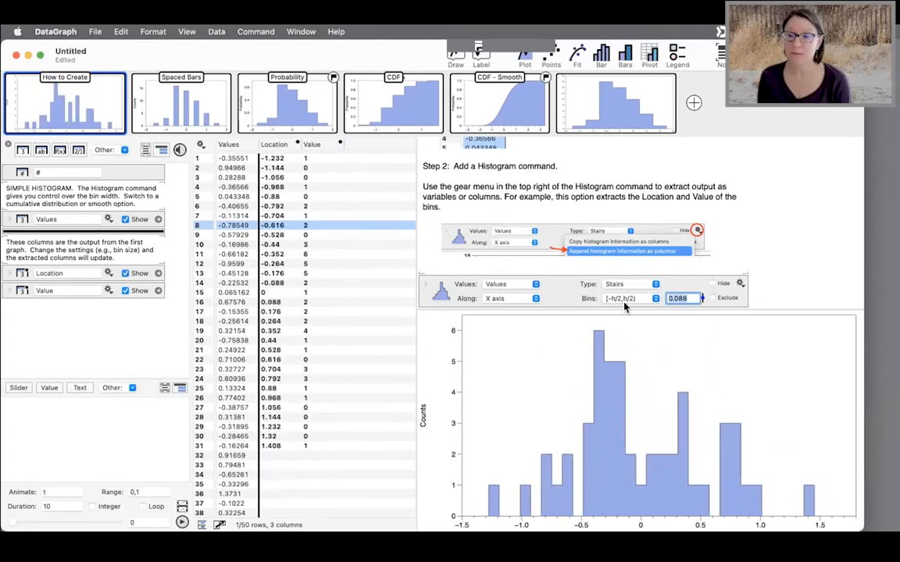
type("0")
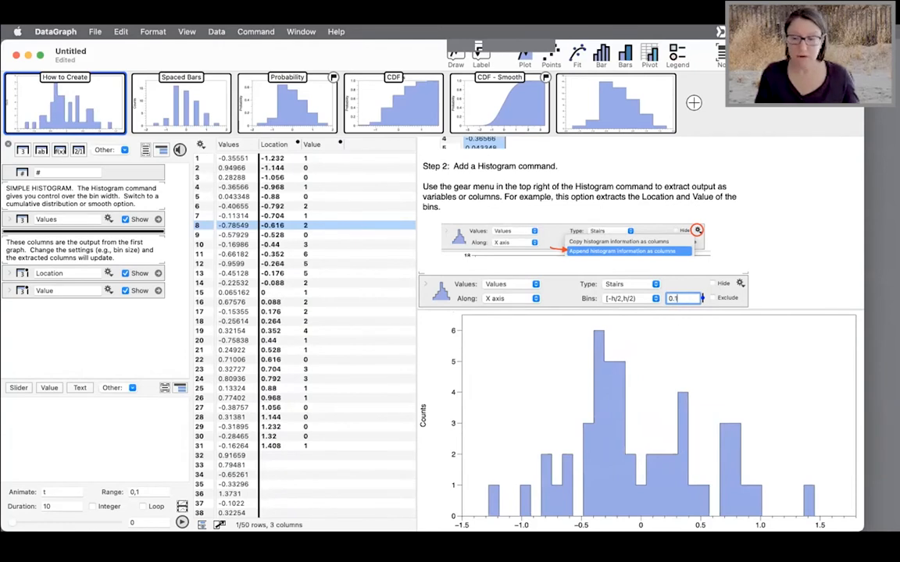
type(".1")
key("Return")
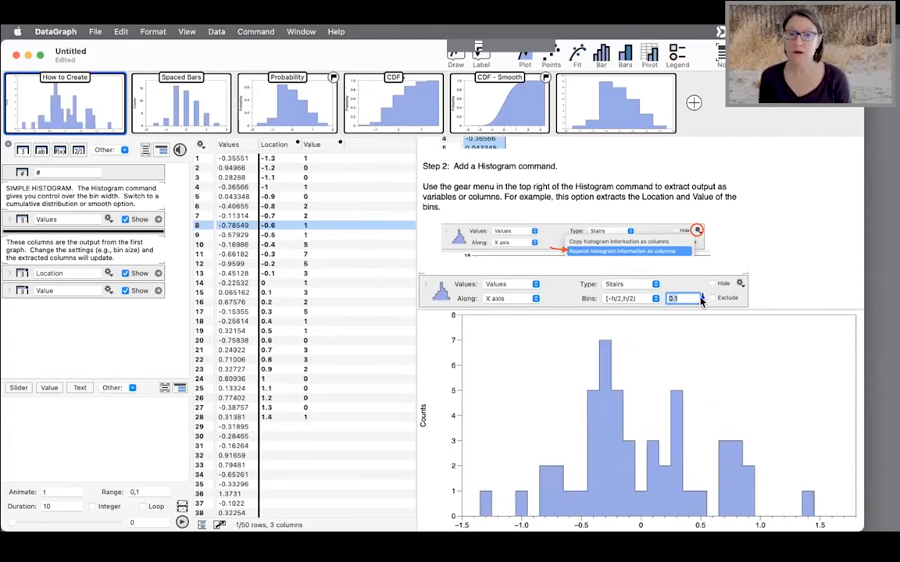
Inspect the extracted Location and Value columns, and increase the histogram's bin width to 0.34.
left_click(289, 151)
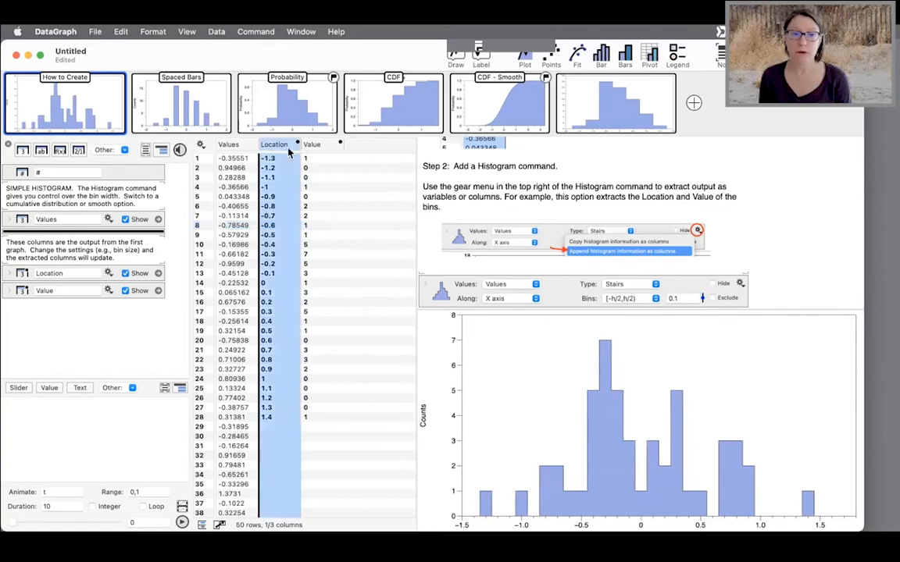
left_click(324, 154)
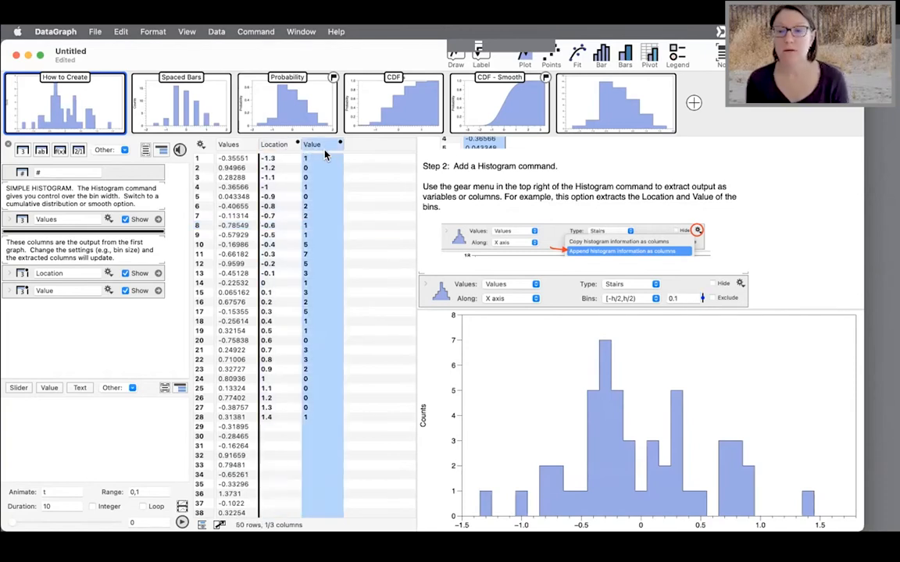
left_click_drag(702, 298, 701, 191)
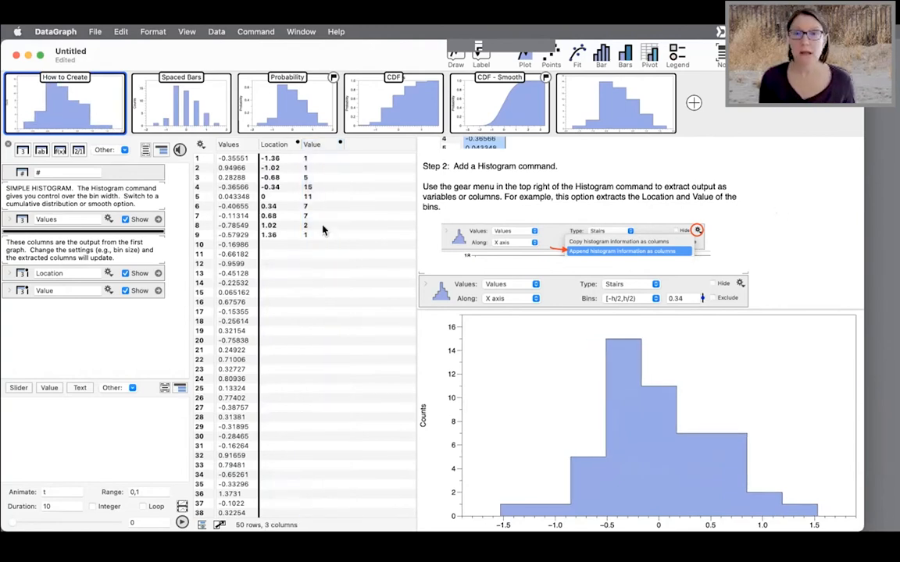
Minimize the current document, open the TWO HISTOGRAMS example from the Analysis examples and enlarge its window.
left_click(28, 56)
scroll(261, 227, "up", 10)
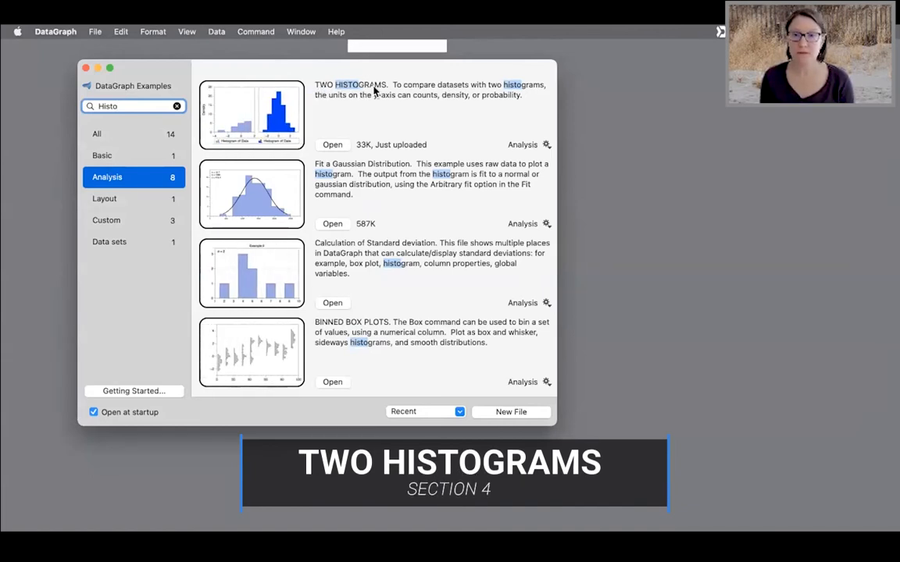
left_click(331, 145)
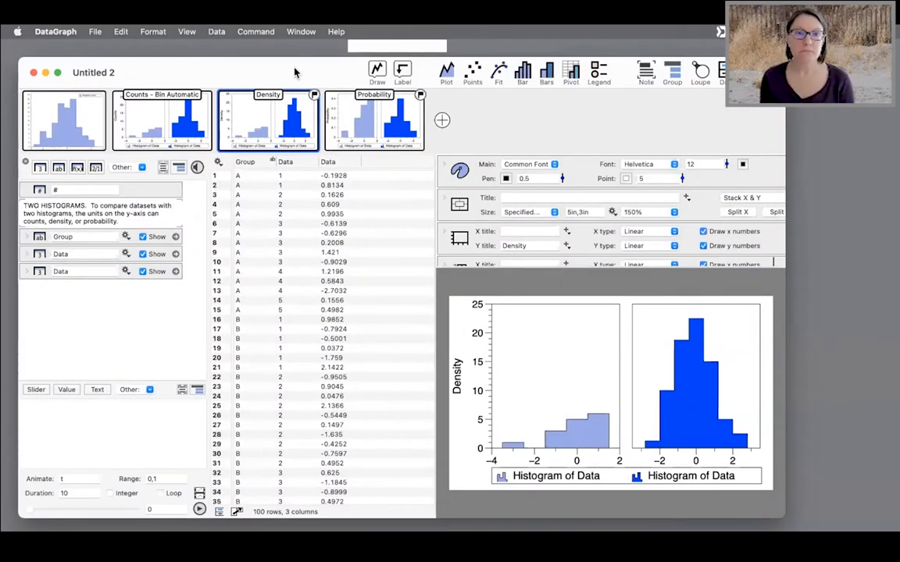
double_click(294, 72)
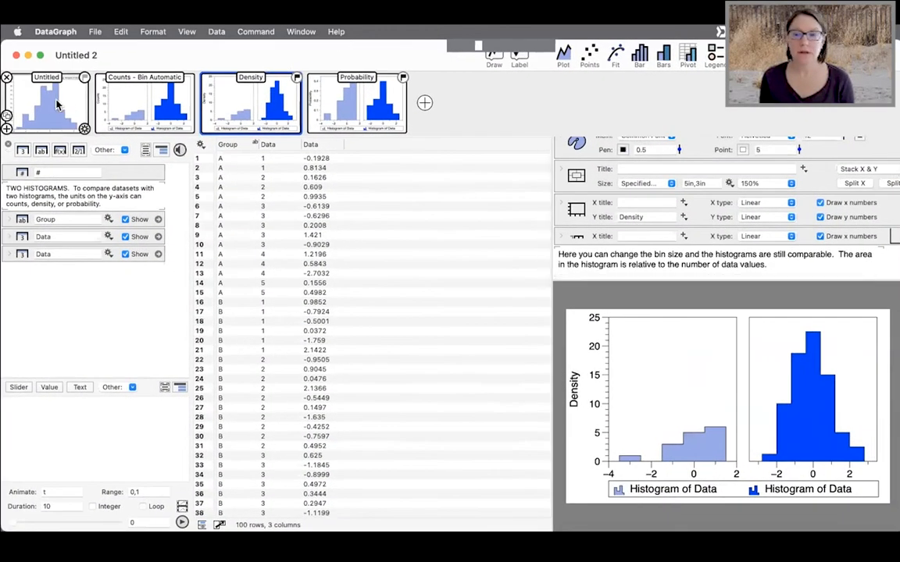
Show the first graph with the single histogram and look through the decimal Data column it plots.
left_click(46, 103)
scroll(578, 226, "down", 2)
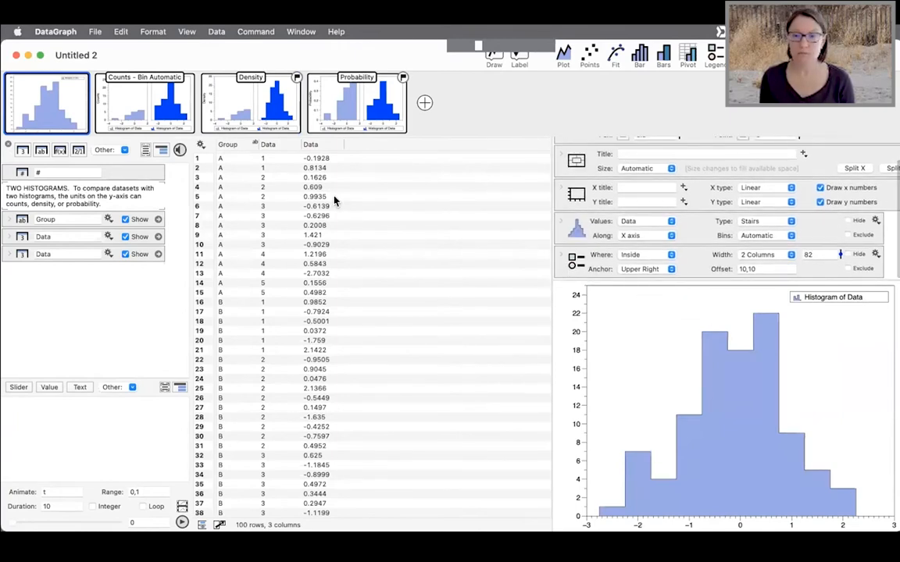
left_click(310, 144)
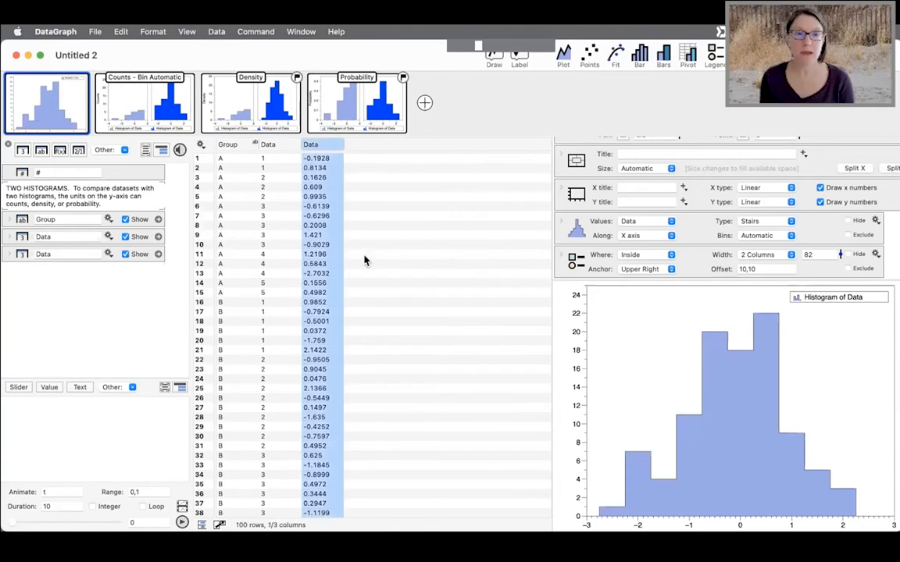
scroll(432, 389, "down", 5)
scroll(432, 390, "up", 1)
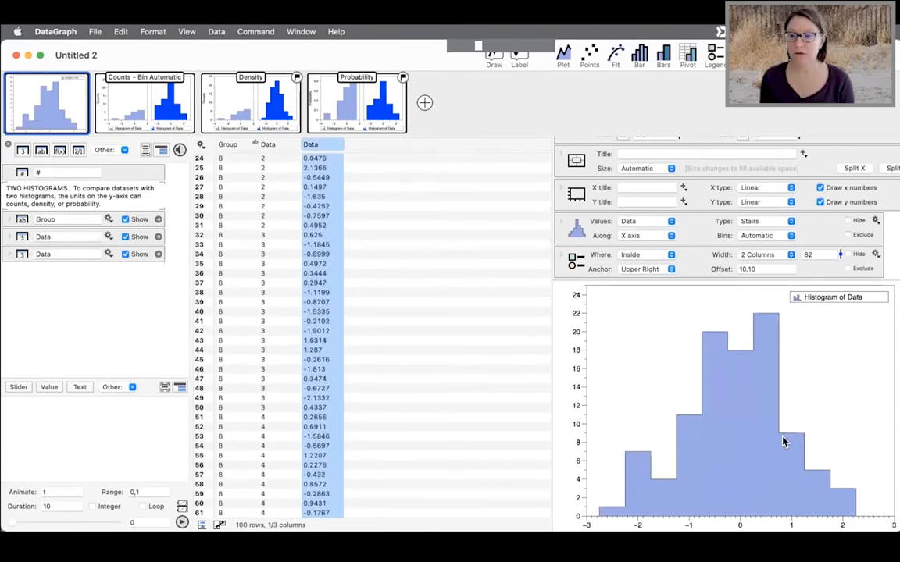
scroll(300, 245, "up", 4)
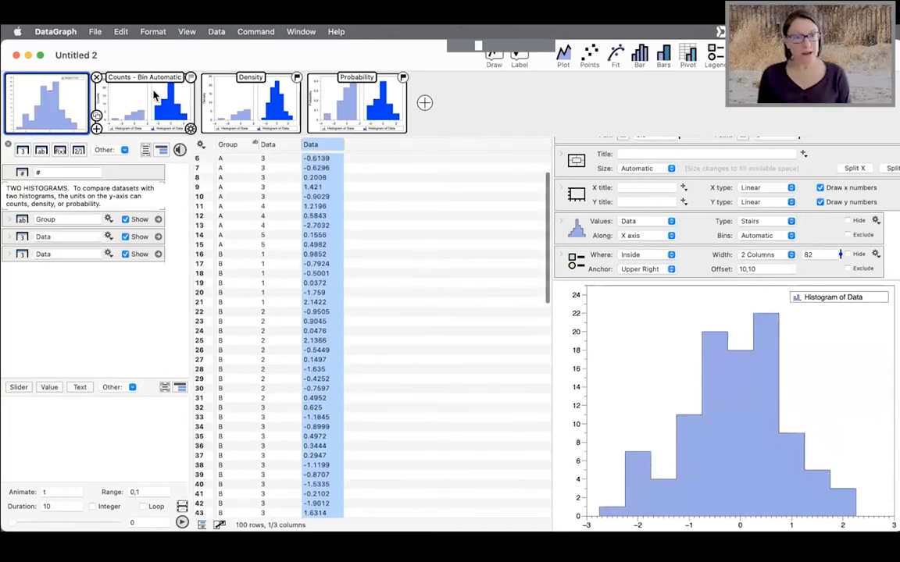
Compare the Counts - Bin Automatic graph with the Density graph and return to the counts version.
left_click(164, 107)
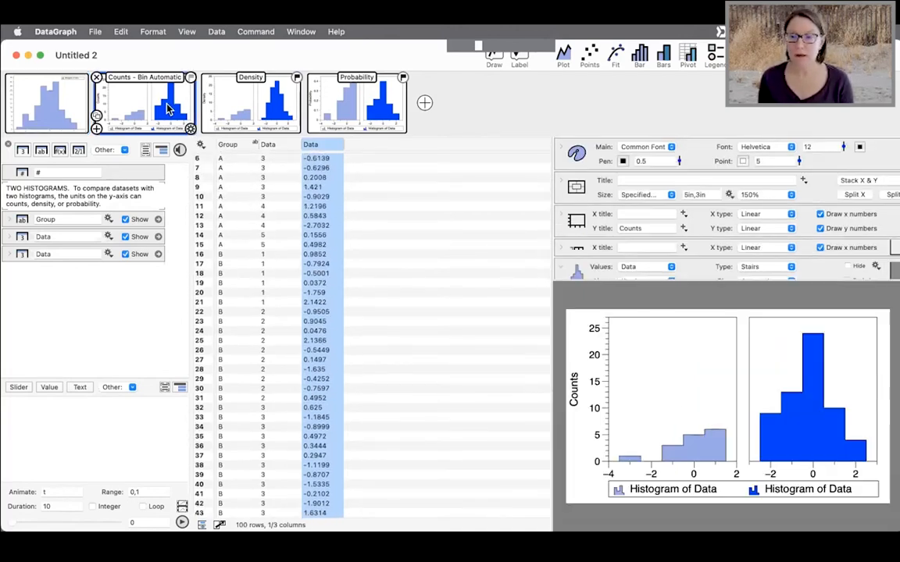
left_click(266, 112)
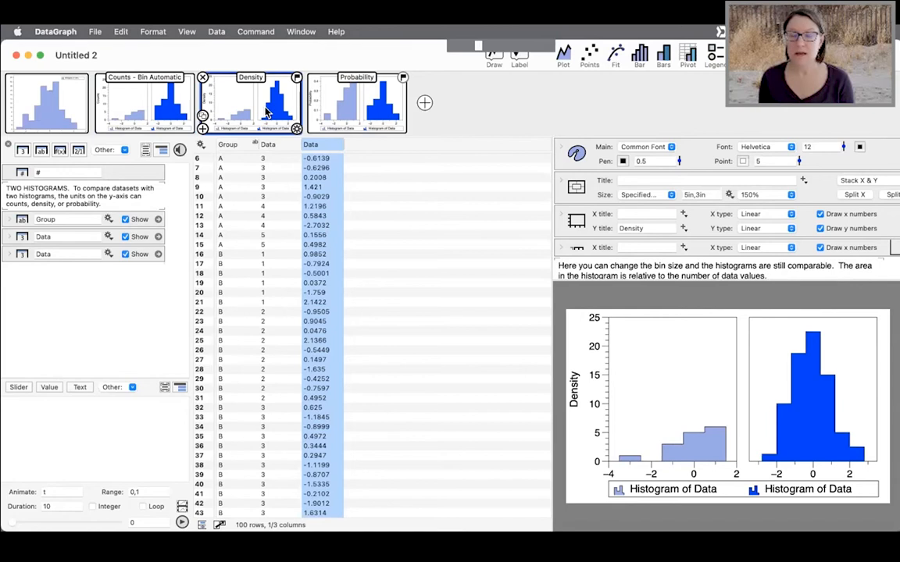
left_click(175, 107)
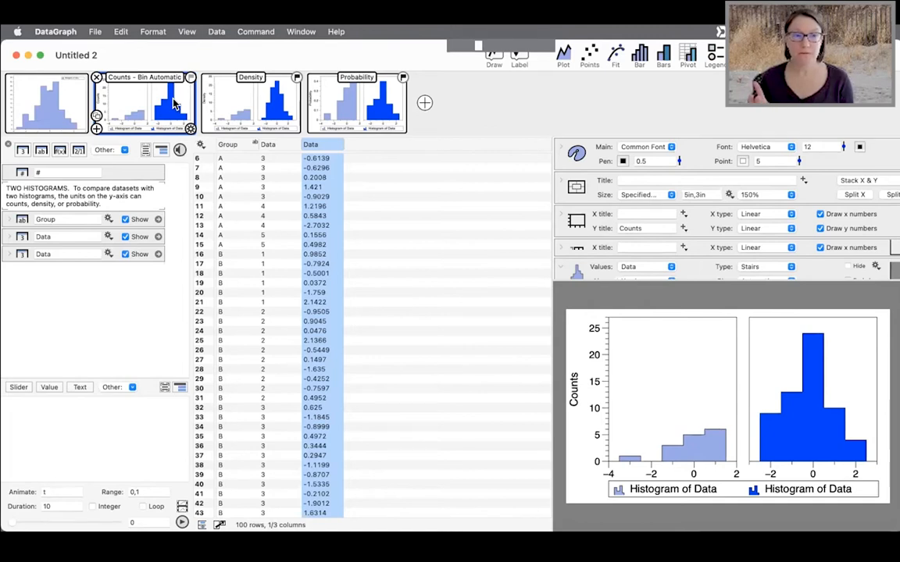
Look through the Data column of whole numbers and check whether any command or column uses it as a client.
scroll(274, 195, "up", 2)
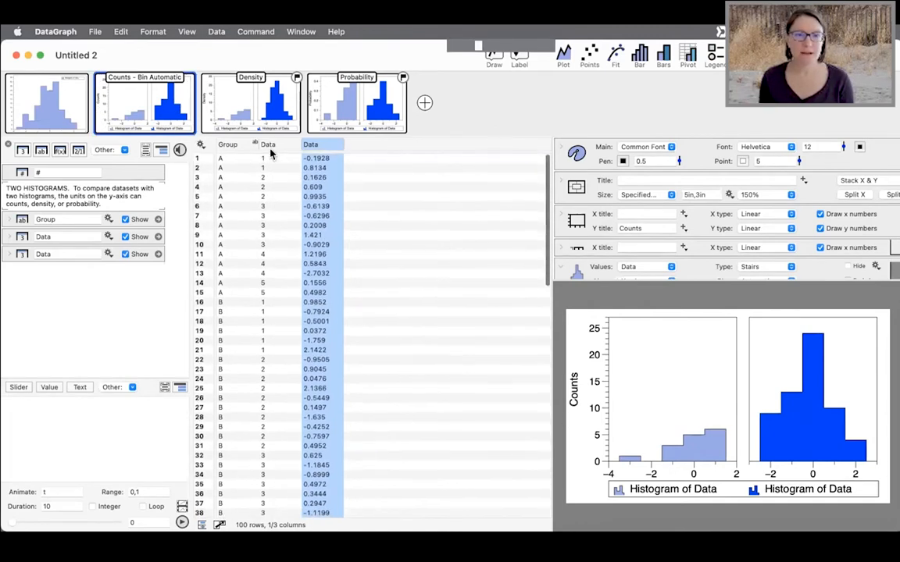
left_click(268, 145)
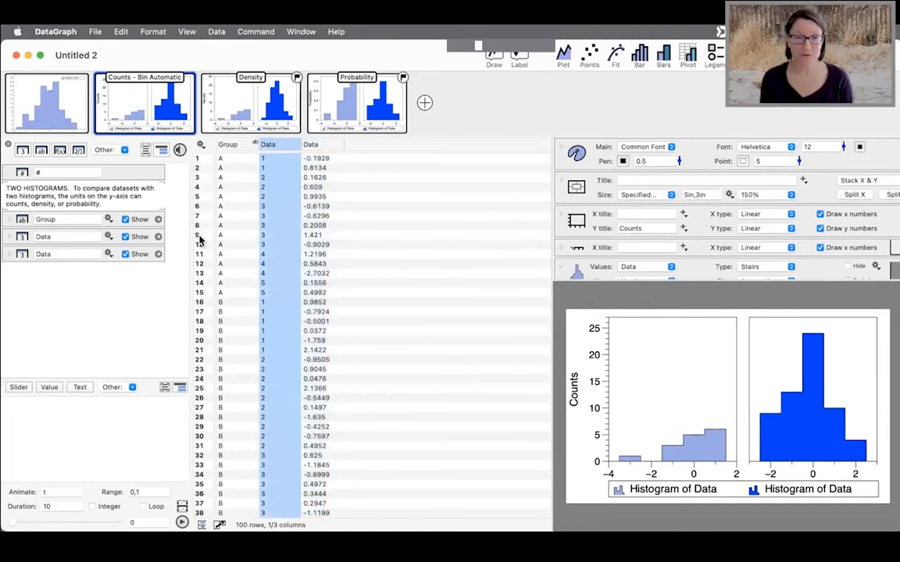
scroll(261, 376, "down", 10)
scroll(261, 376, "up", 10)
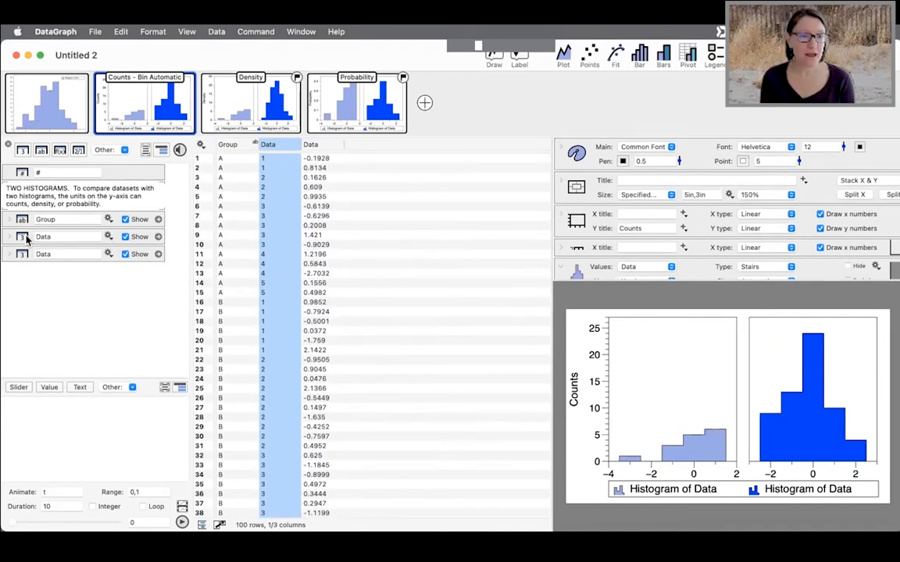
left_click(107, 236)
left_click(108, 236)
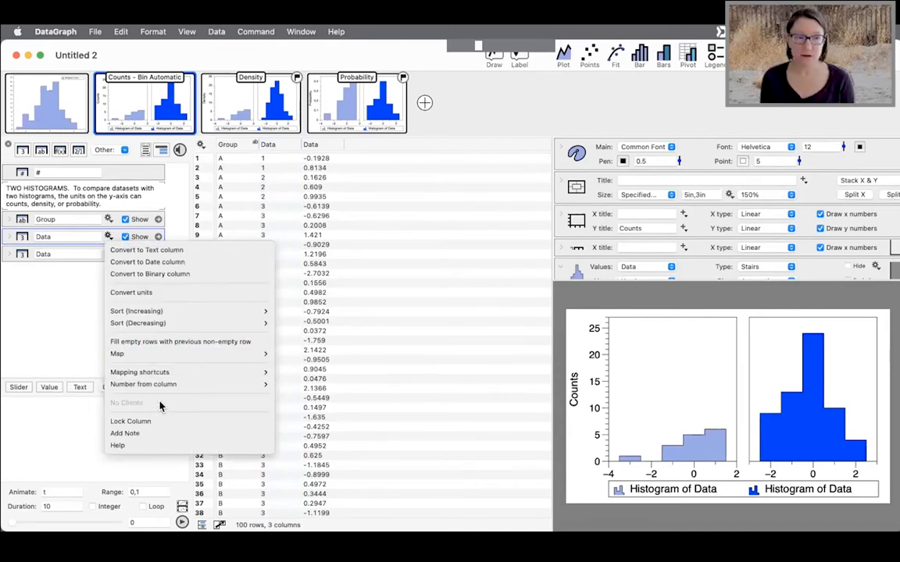
left_click(44, 338)
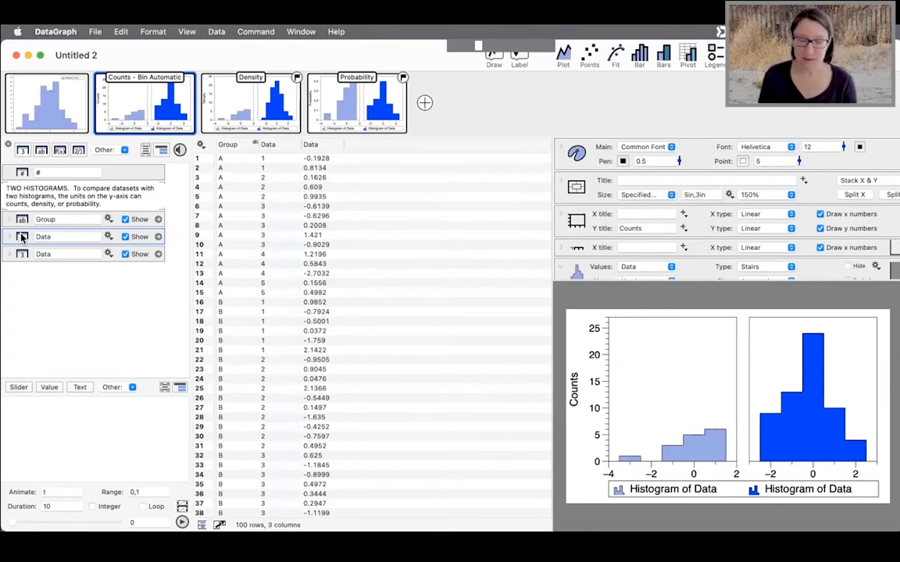
Delete the unused Data column of whole numbers and look through the remaining table rows.
key("Delete")
scroll(328, 344, "down", 10)
scroll(328, 344, "up", 10)
scroll(328, 344, "down", 2)
scroll(327, 343, "up", 2)
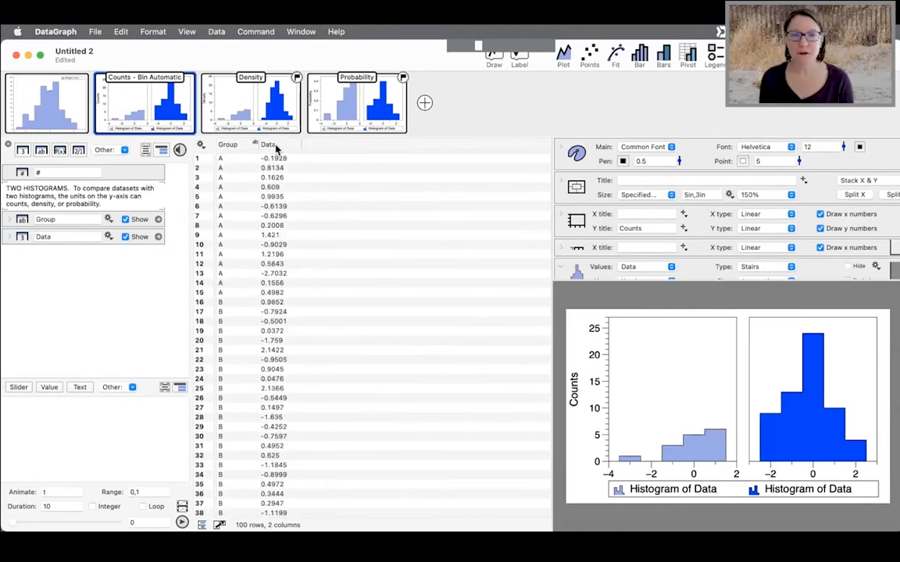
Widen the graph pane and review the light-blue histogram's mask settings, including the mask column, match condition and value.
left_click(273, 145)
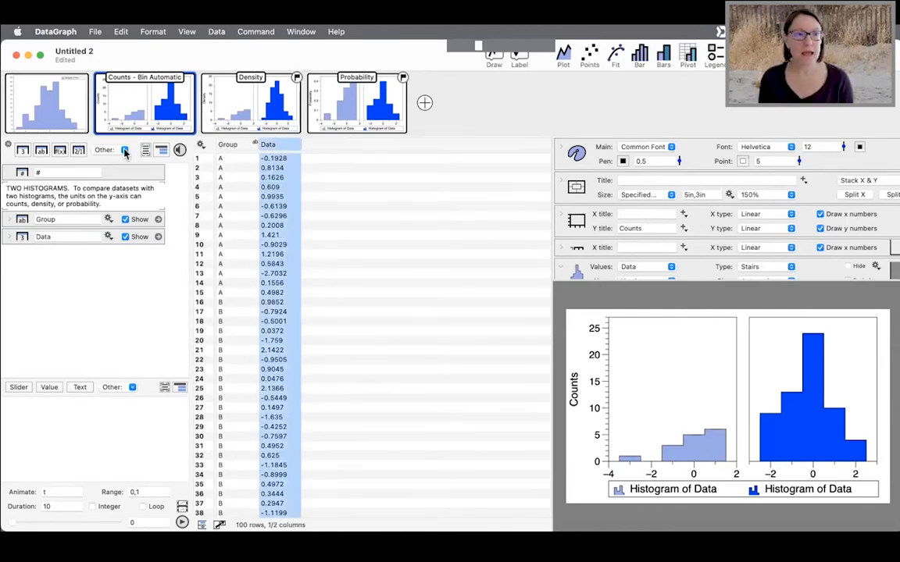
scroll(592, 265, "down", 4)
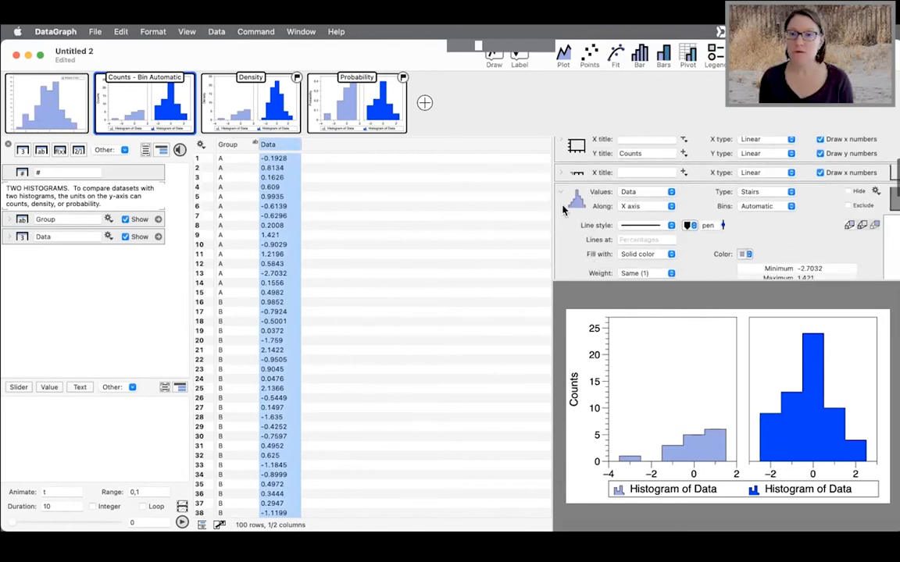
left_click_drag(551, 207, 479, 214)
scroll(468, 205, "down", 4)
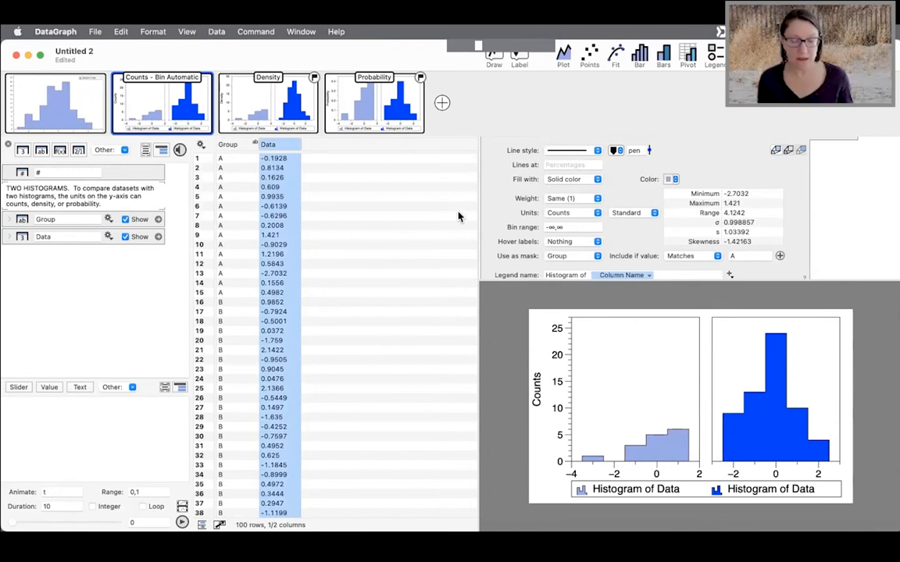
left_click_drag(403, 265, 504, 255)
left_click(578, 257)
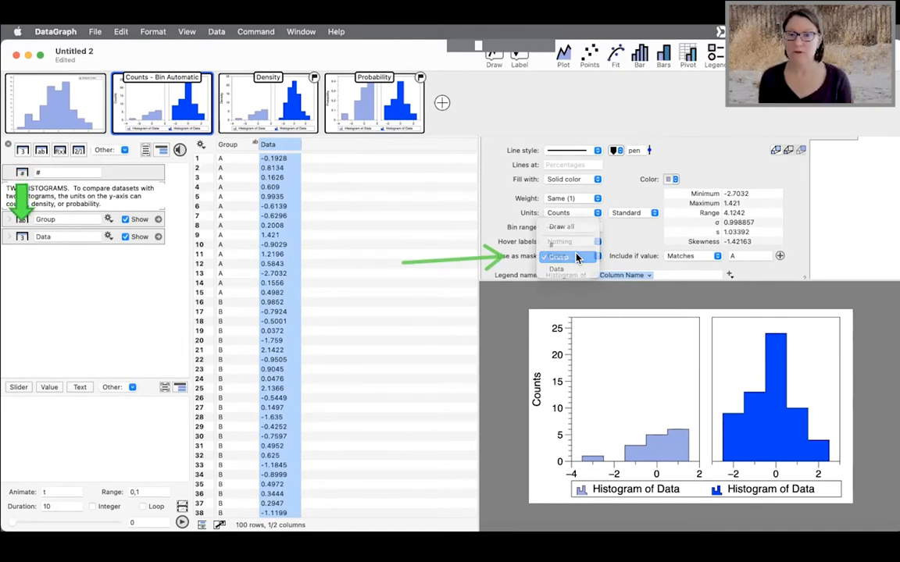
left_click(578, 257)
left_click(678, 258)
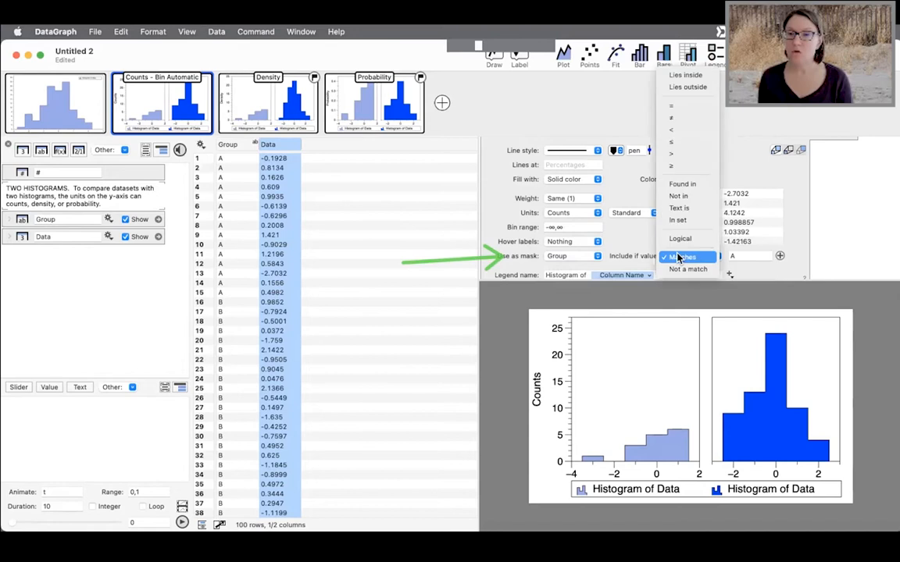
left_click(738, 257)
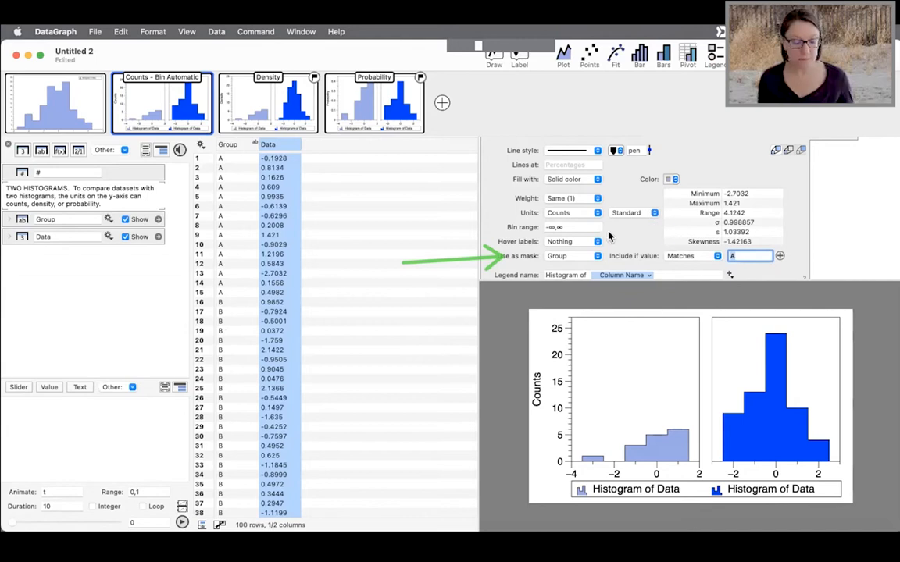
Review the mask column, condition and value of the dark-blue histogram in the same graph.
scroll(506, 247, "down", 4)
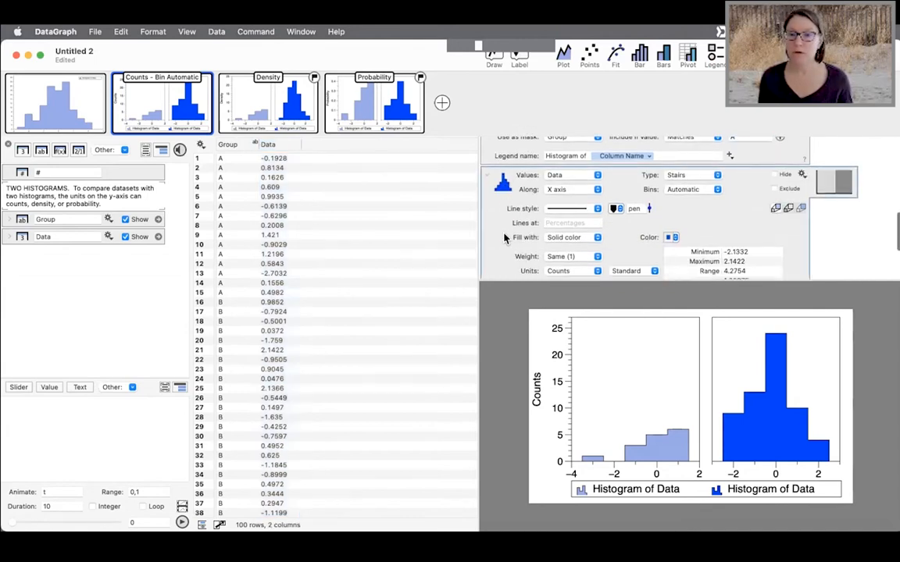
scroll(505, 246, "down", 3)
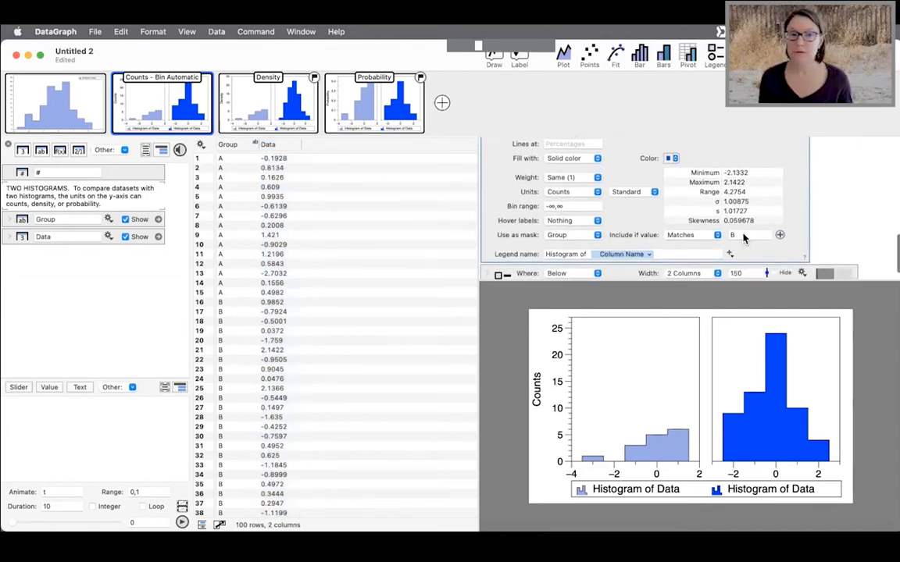
scroll(509, 227, "up", 10)
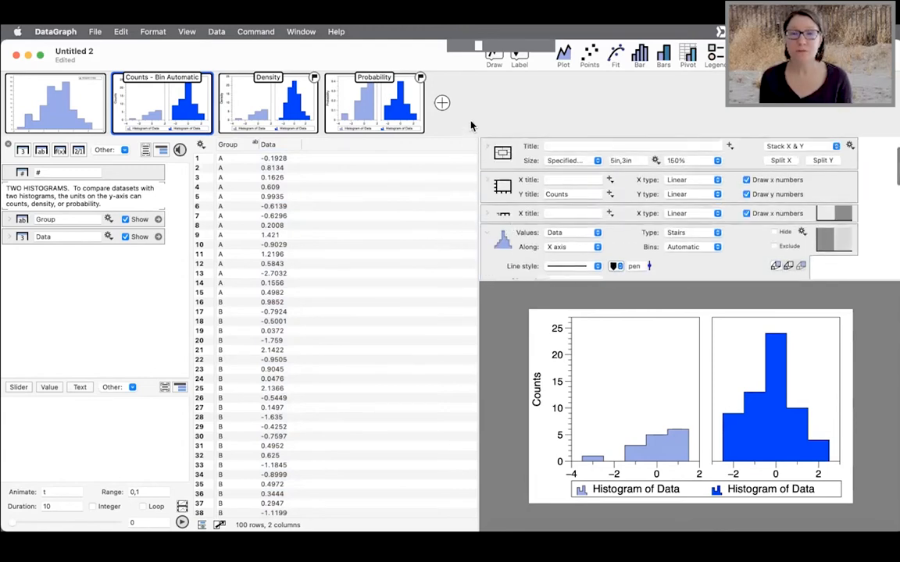
Add a new empty graph to the document.
left_click(441, 103)
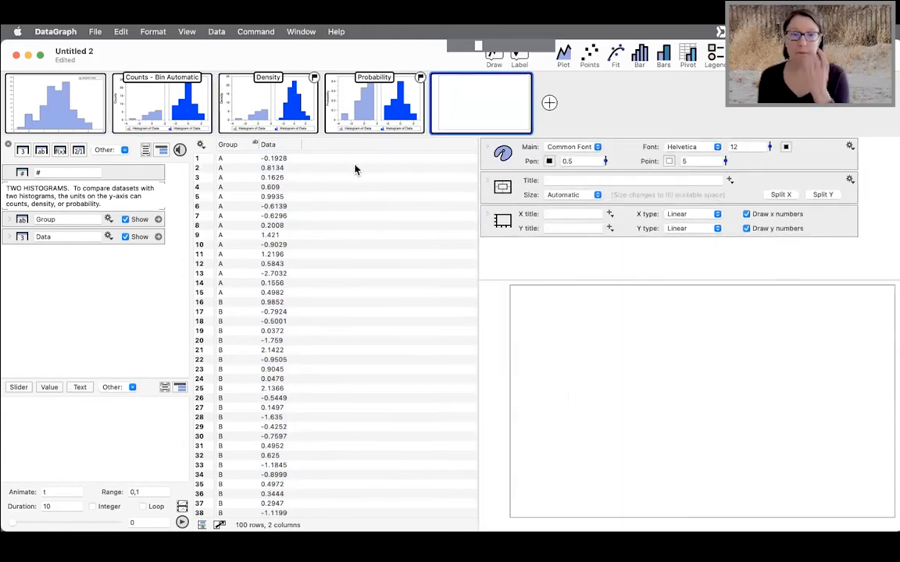
Add a histogram of the Data column to the empty graph and duplicate it within the same graph.
left_click(268, 145)
left_click(492, 61)
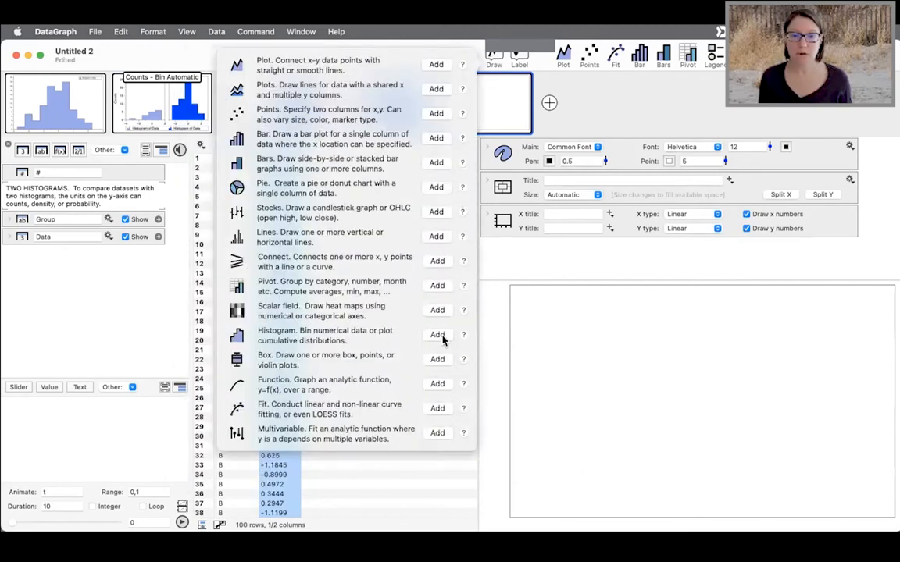
left_click(436, 334)
left_click(522, 263)
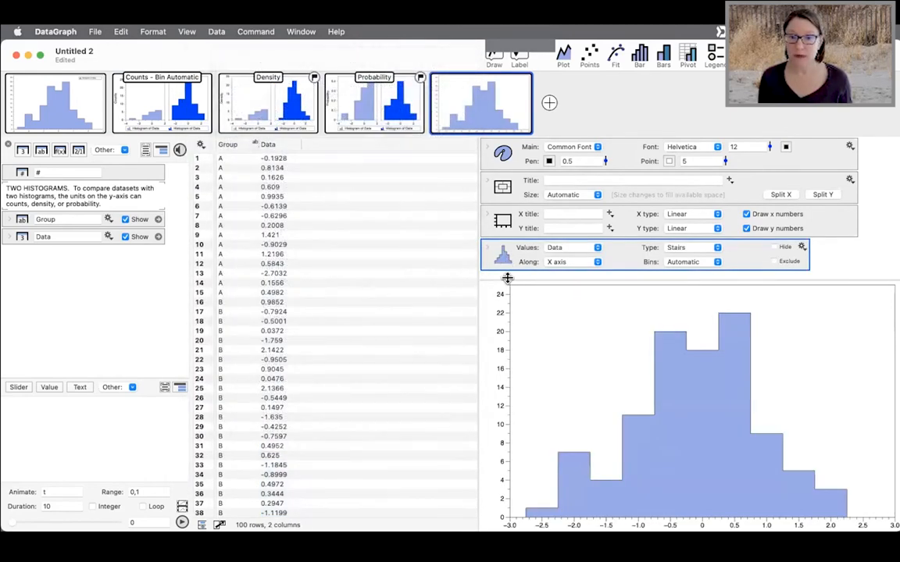
left_click_drag(508, 286, 507, 312)
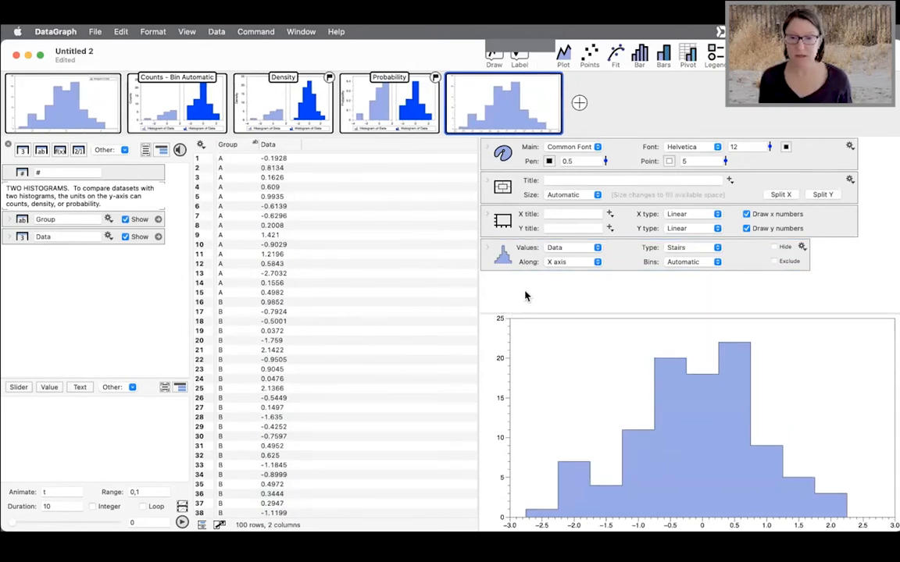
left_click_drag(500, 254, 507, 287)
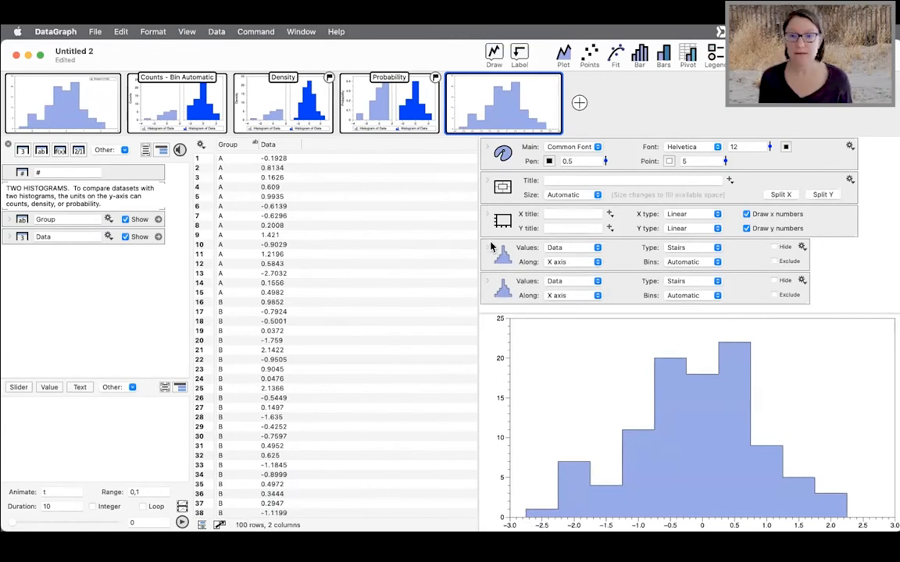
Mask the first histogram by the Group column so it includes only values that match A.
left_click(509, 246)
scroll(531, 253, "down", 1)
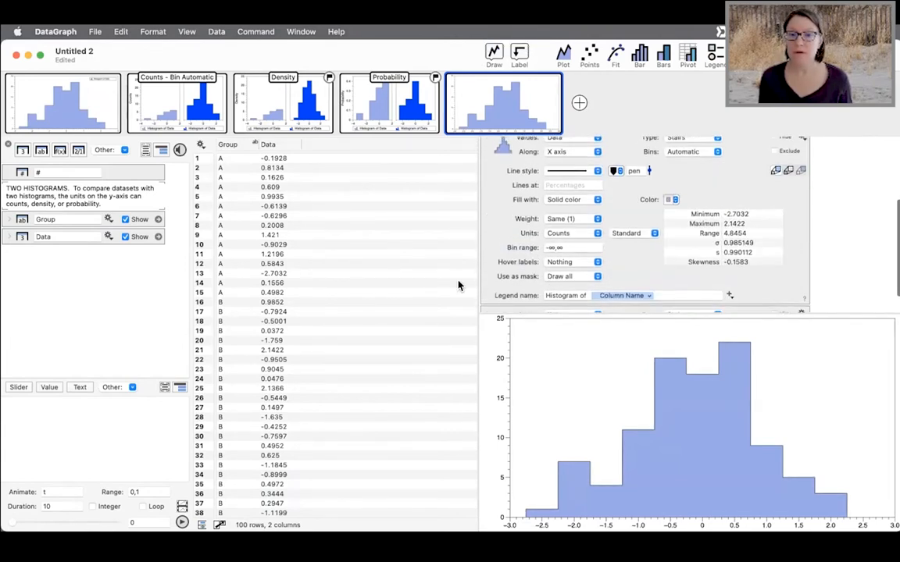
left_click(556, 275)
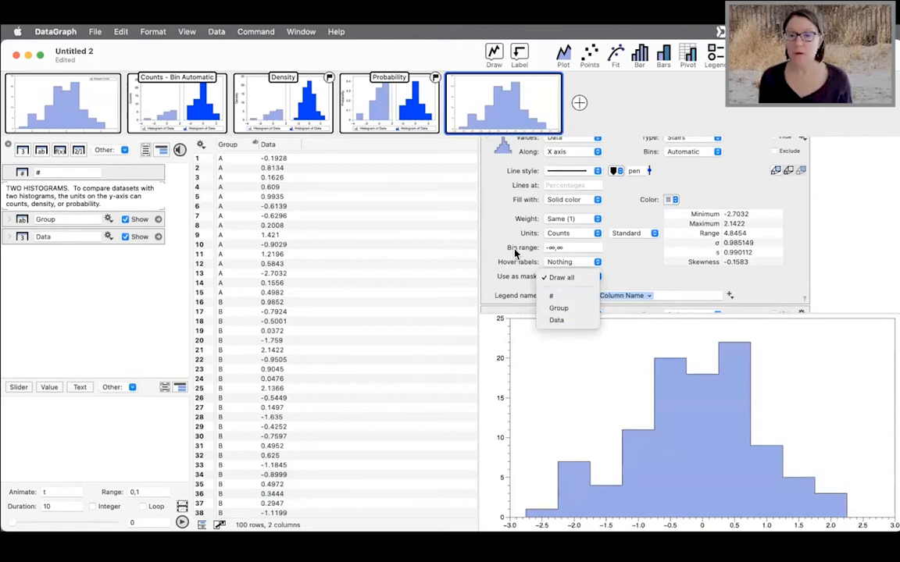
left_click(559, 309)
left_click(697, 278)
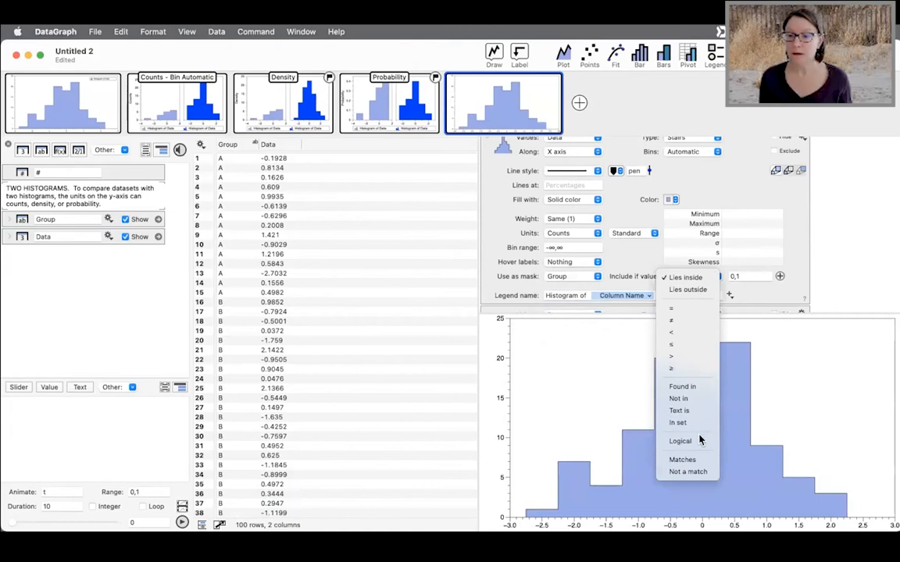
left_click(687, 457)
left_click(730, 276)
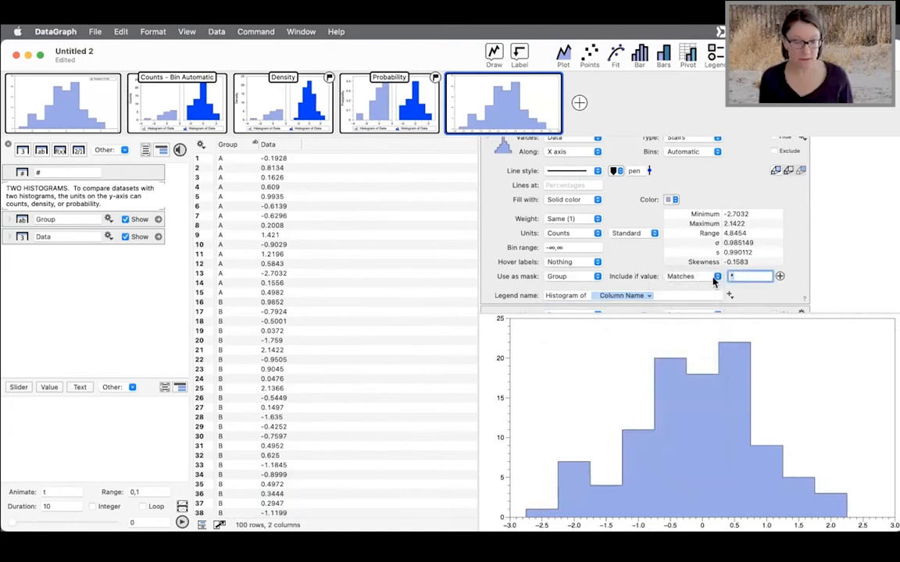
type("A")
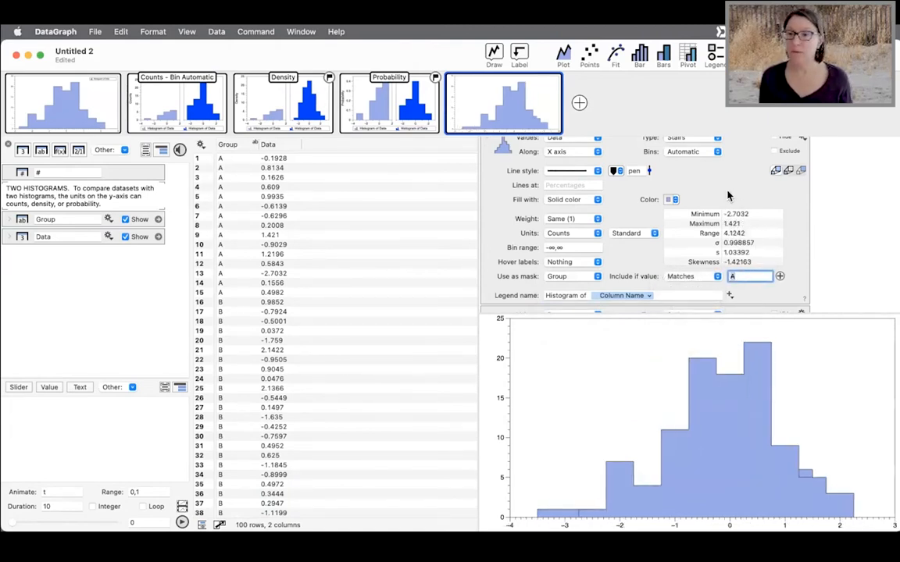
Split the graph along X into two side-by-side panels and assign the second histogram to the second panel.
scroll(734, 198, "up", 3)
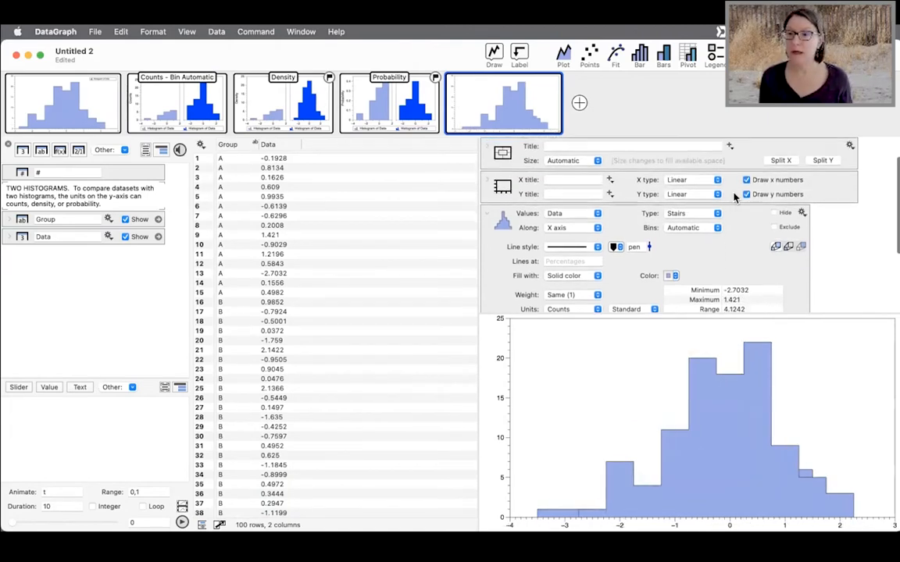
left_click(790, 162)
scroll(738, 266, "down", 3)
scroll(781, 278, "down", 2)
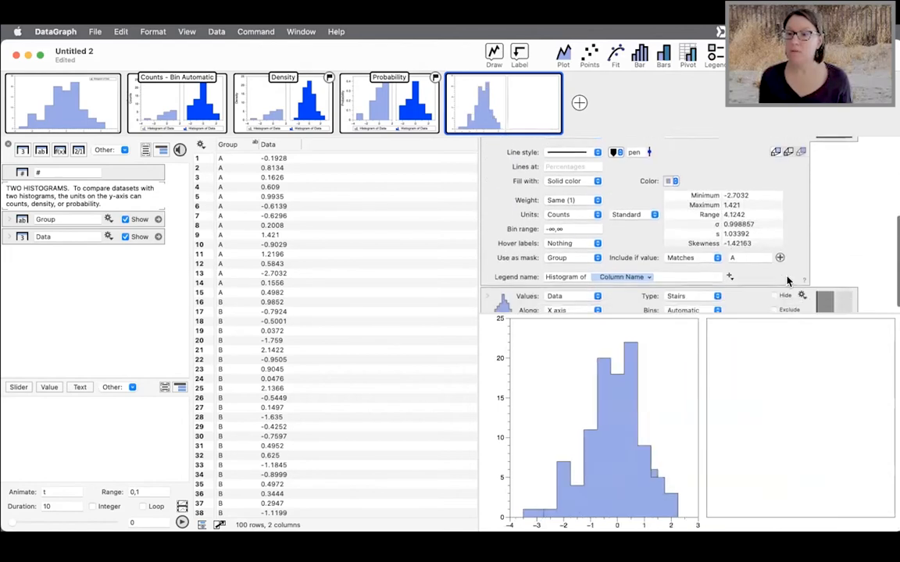
left_click(841, 295)
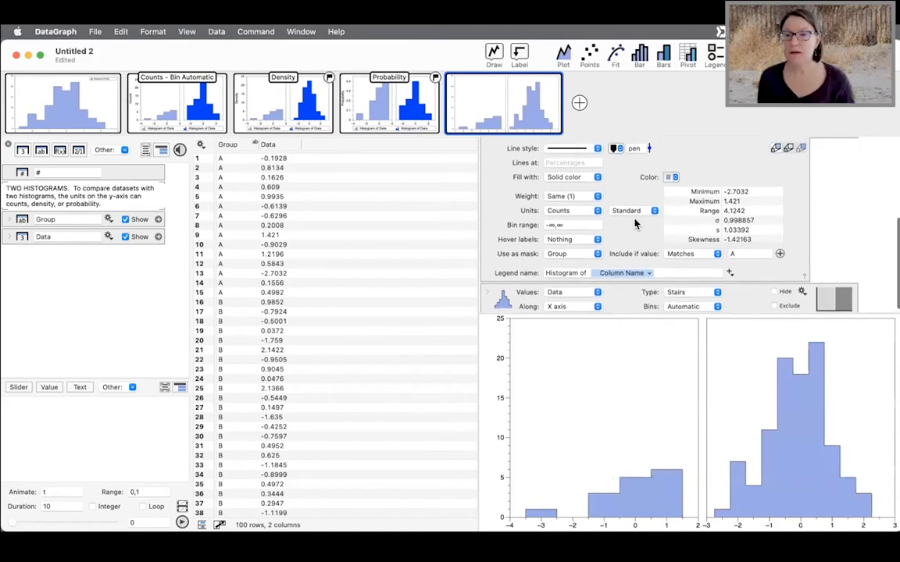
Copy the first histogram's mask and paste it onto the second histogram.
scroll(634, 224, "up", 3)
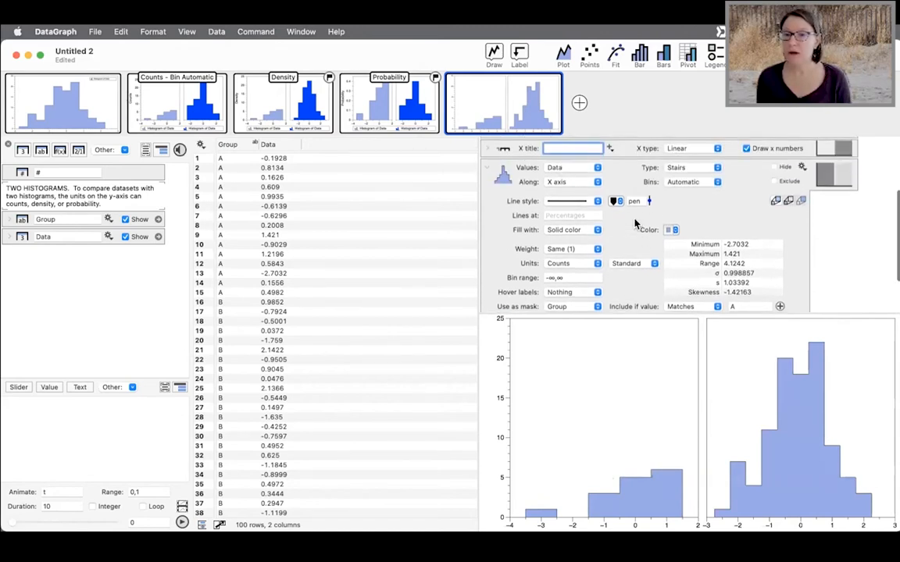
left_click(800, 167)
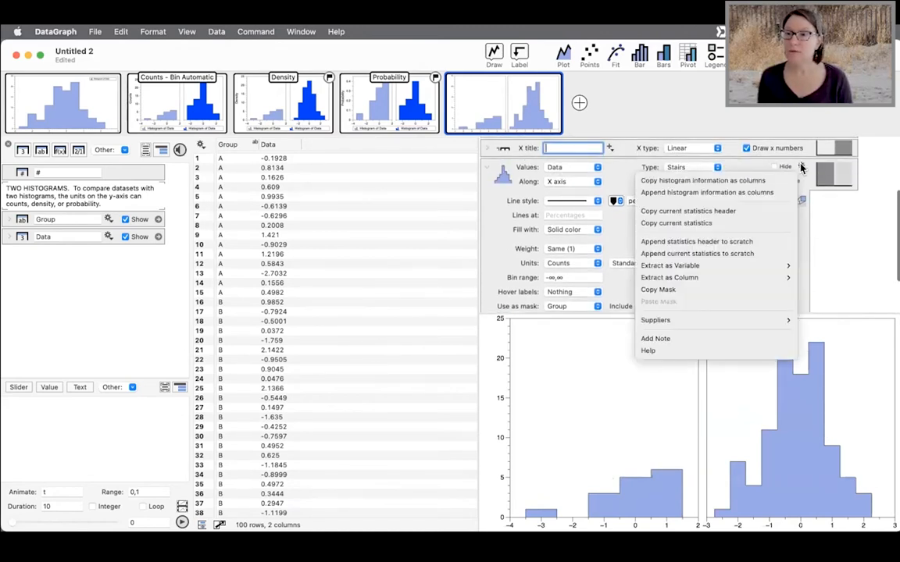
left_click(681, 294)
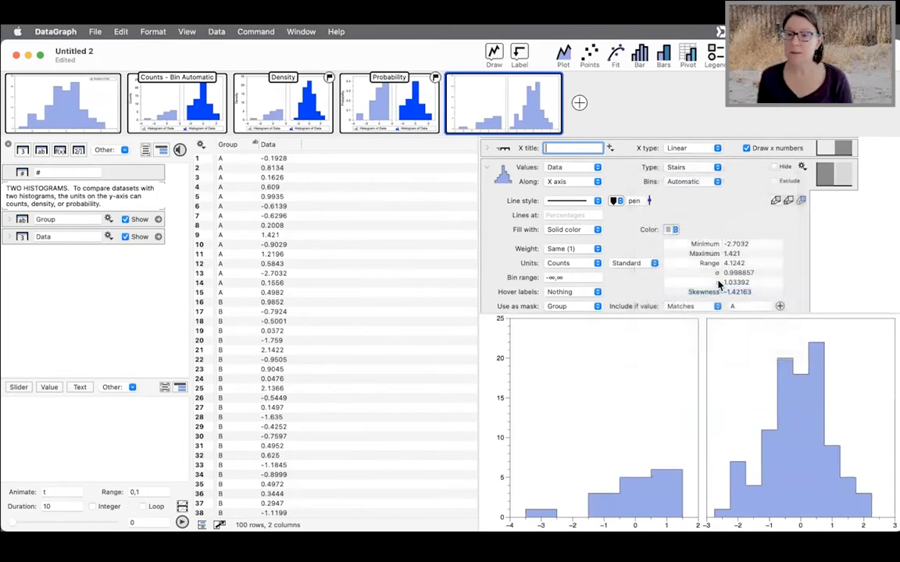
left_click(776, 201)
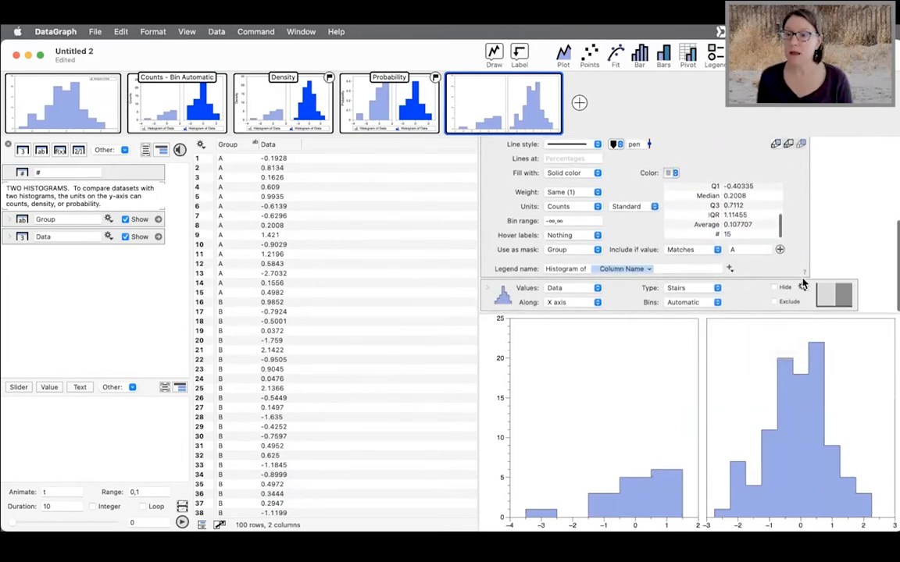
left_click(801, 287)
left_click(716, 423)
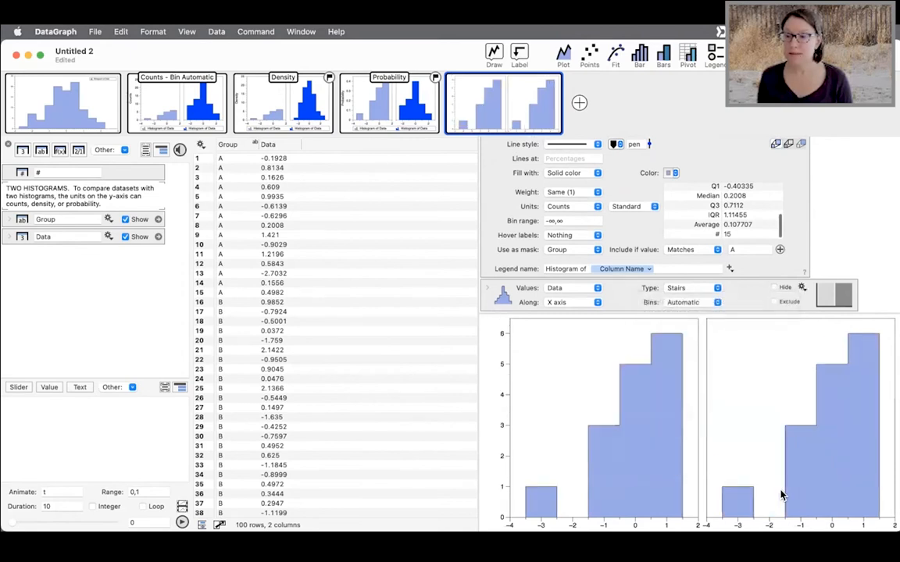
Set the second histogram's mask match value to B.
left_click(487, 288)
double_click(733, 285)
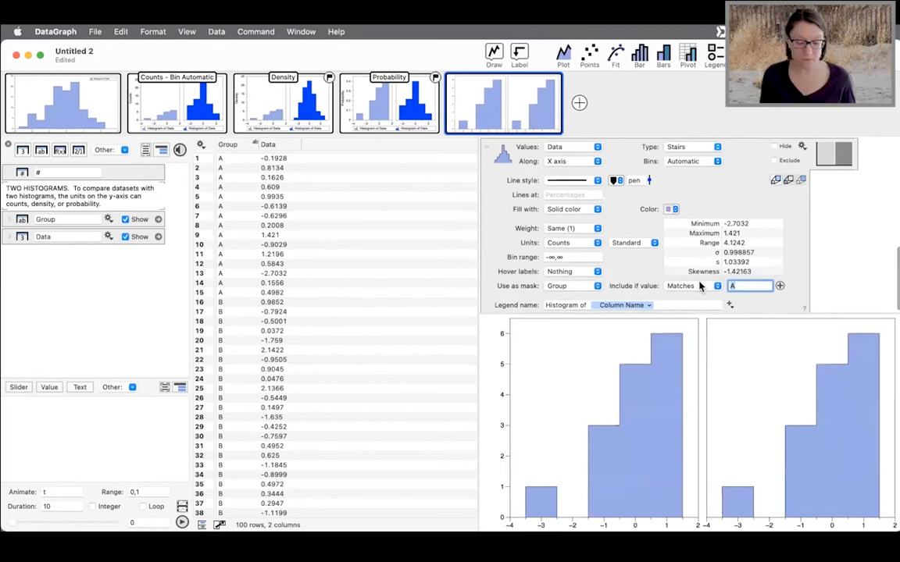
type("B")
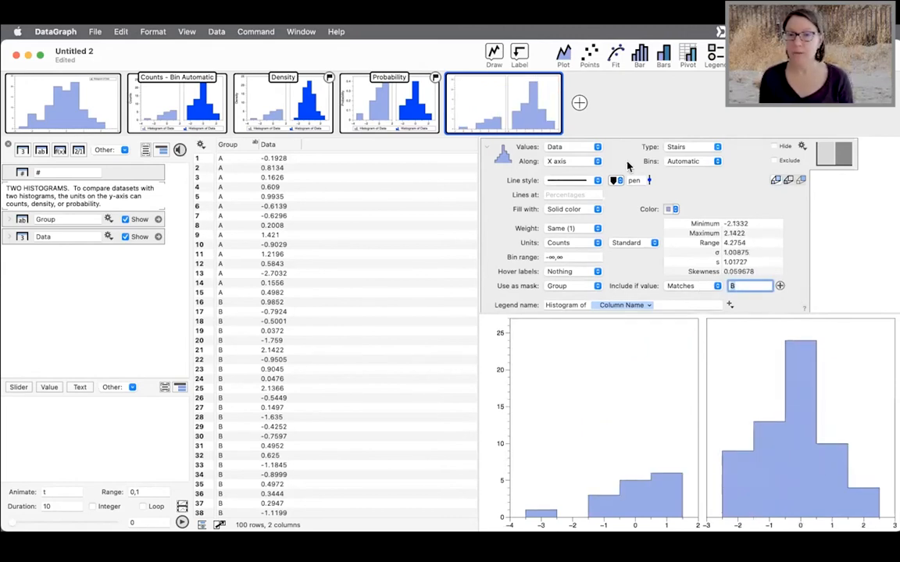
Move the new graph directly before the Counts - Bin Automatic graph, and open the latter to review its light-blue histogram settings.
left_click_drag(471, 102, 153, 106)
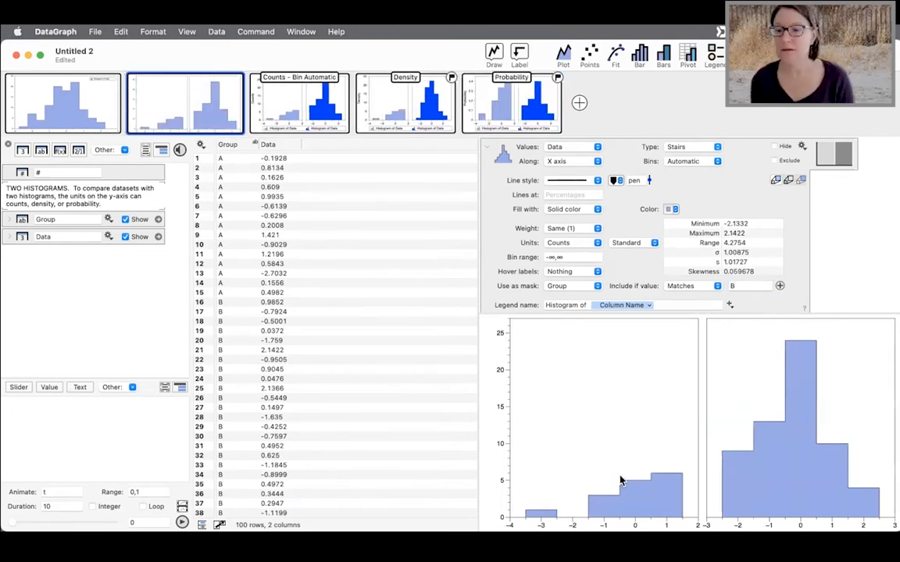
left_click(309, 105)
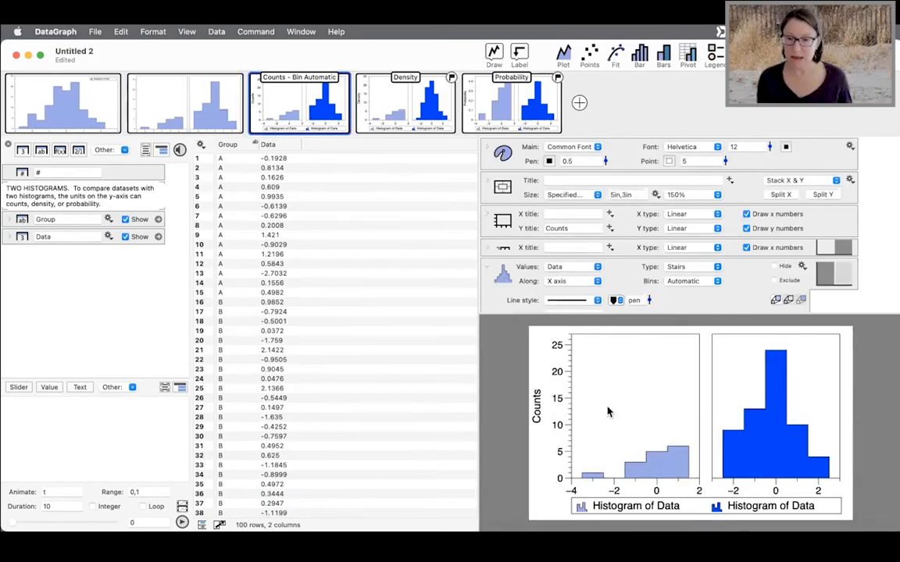
scroll(638, 287, "down", 5)
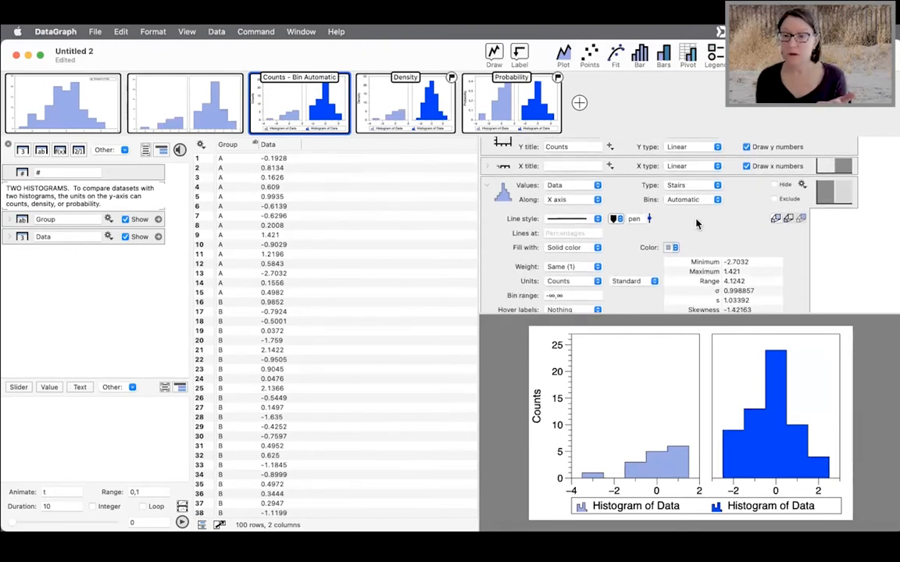
scroll(697, 224, "down", 2)
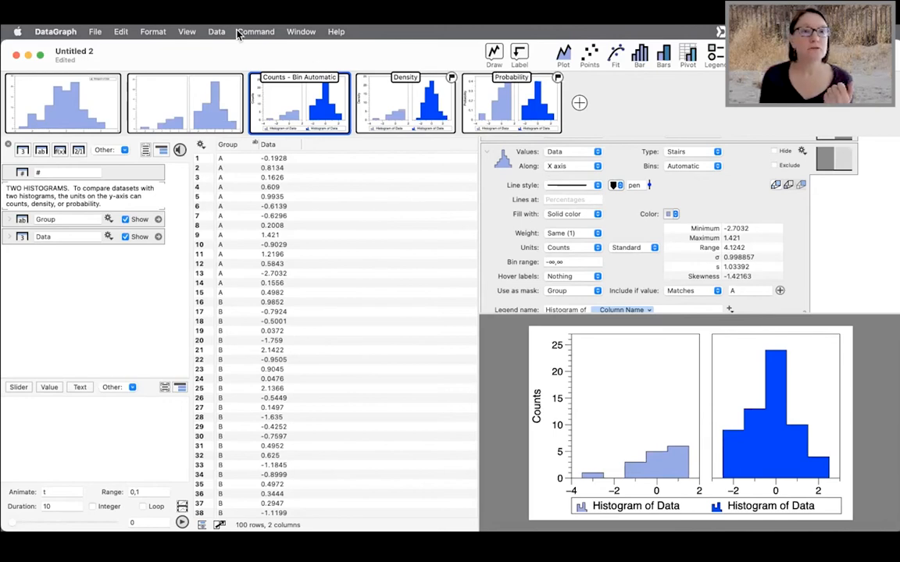
Swap the layout so the drawing commands get the tall pane, and hide the column definitions list.
left_click(185, 31)
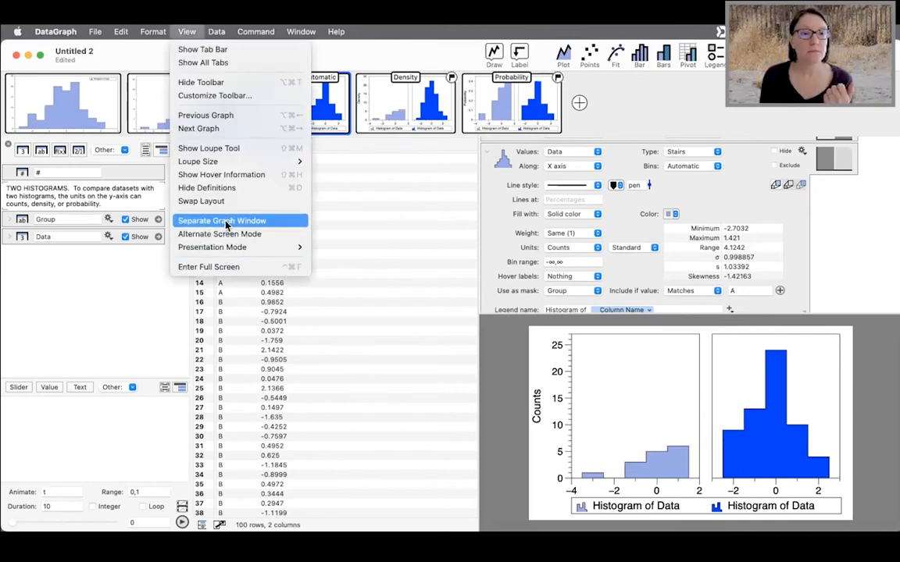
left_click(204, 200)
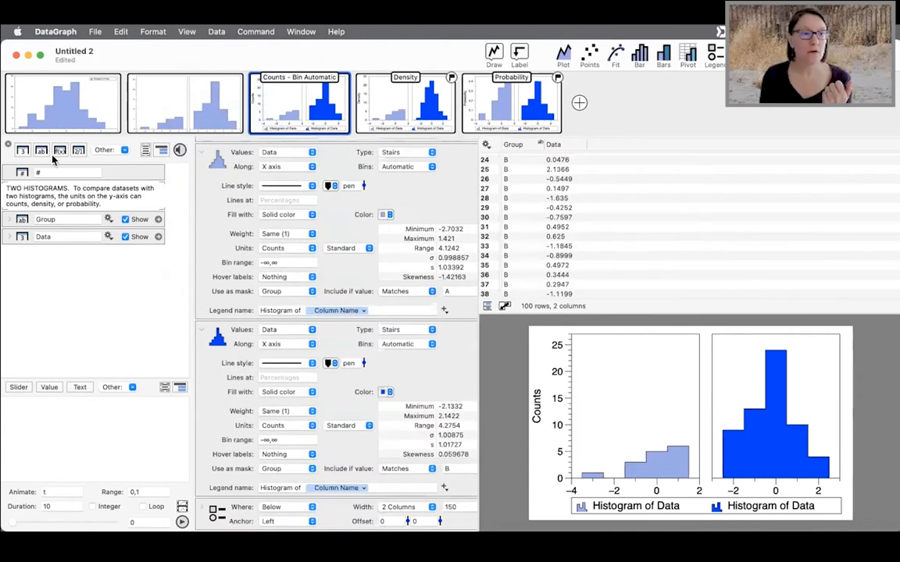
left_click(9, 145)
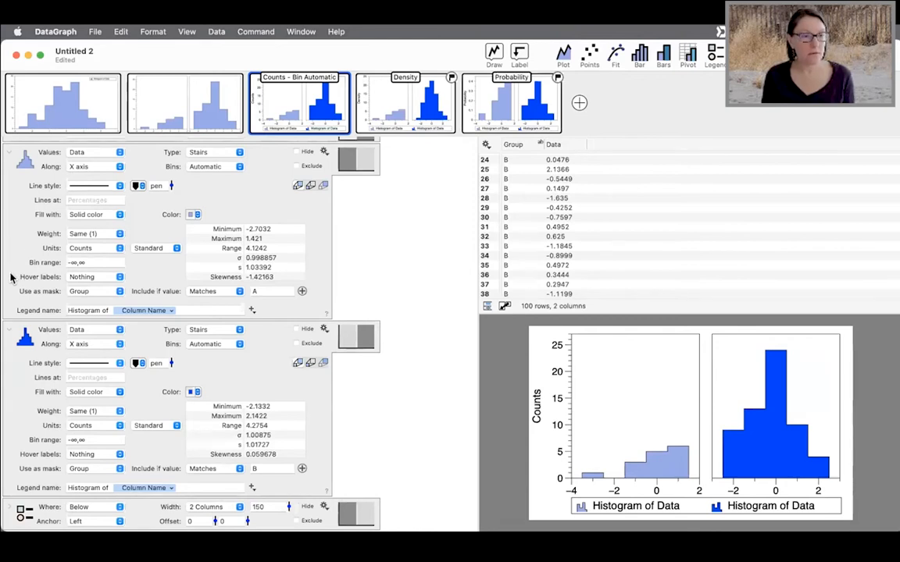
Switch the bins of both the light-blue and dark-blue histograms to [-h/2,h/2).
left_click(217, 167)
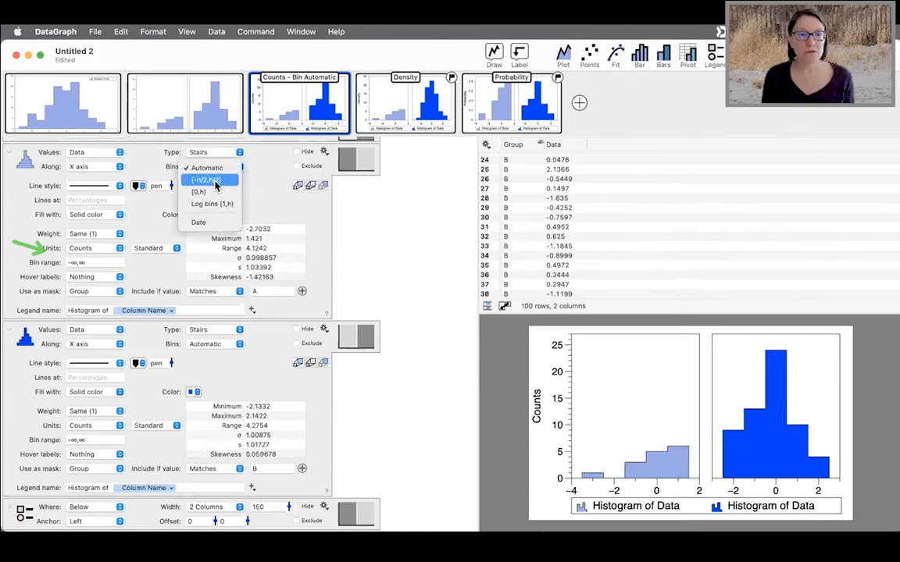
left_click(215, 181)
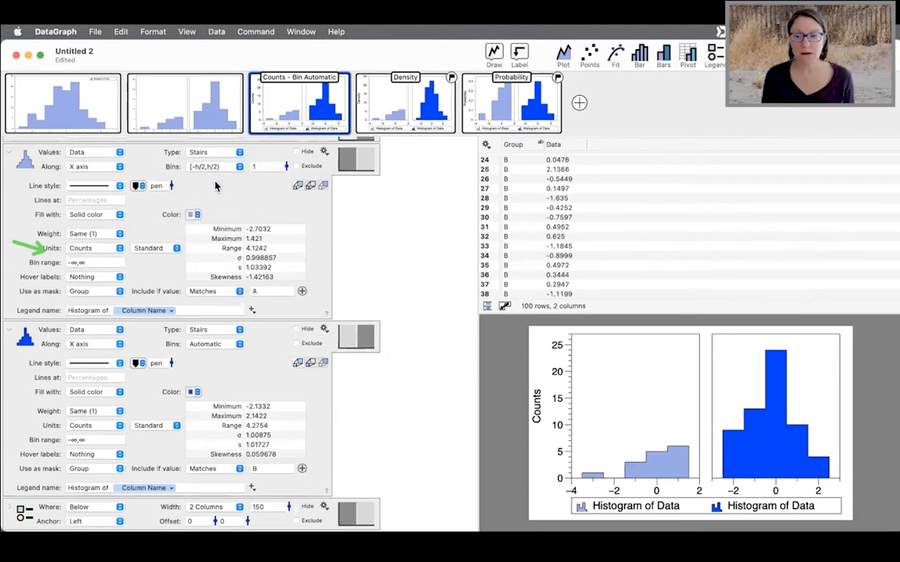
left_click(217, 345)
left_click(210, 356)
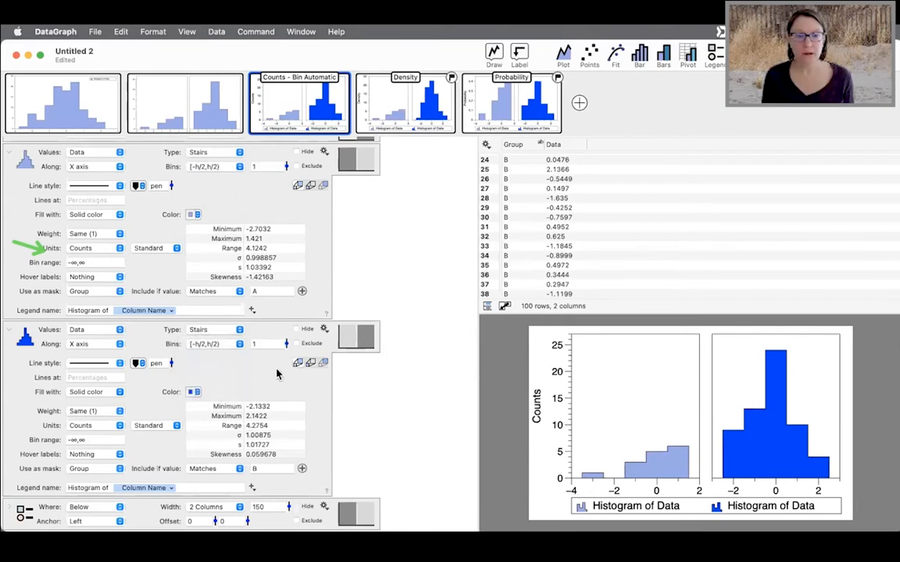
Set the dark-blue histogram's bin width to 0.2, and try widths of 1.8 and 1.5 on the light-blue histogram.
double_click(255, 343)
type("0.2")
key("Return")
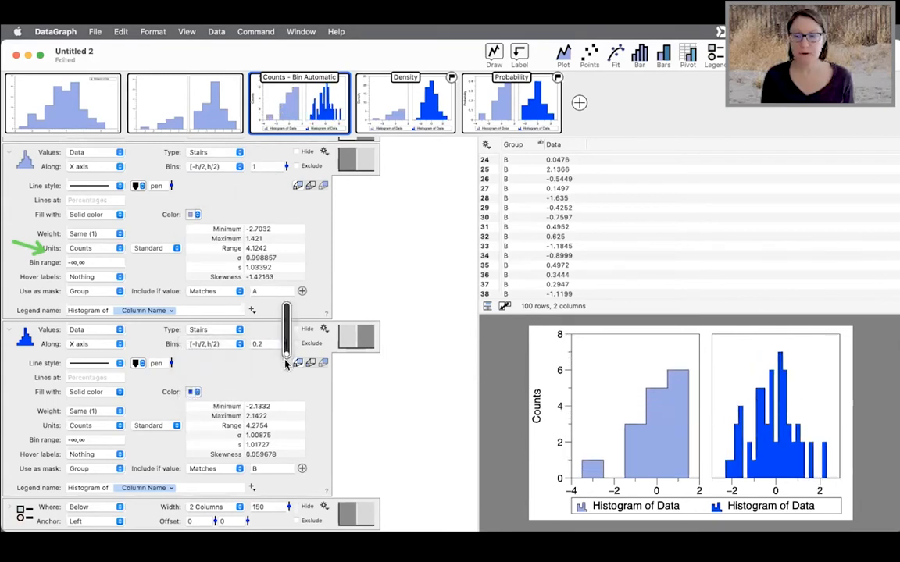
mouse_move(286, 166)
left_mouse_down()
mouse_move(282, 144)
mouse_move(284, 163)
left_mouse_up()
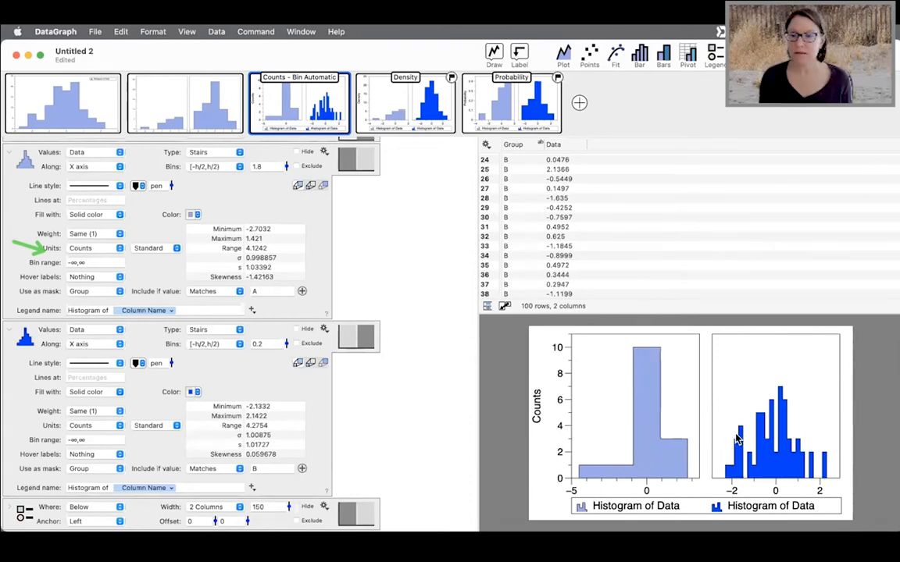
mouse_move(285, 168)
left_mouse_down()
mouse_move(286, 178)
mouse_move(285, 165)
left_mouse_up()
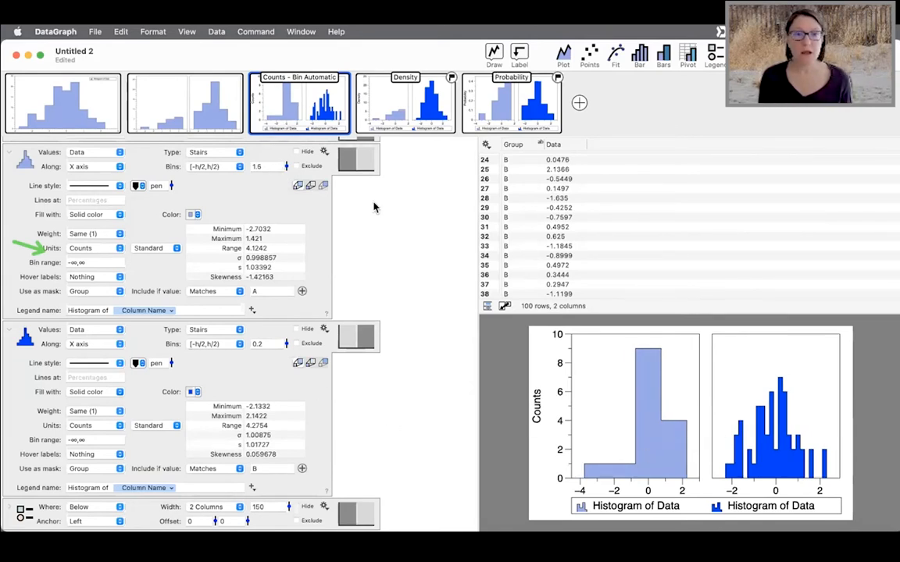
Undo the bin width and bin type changes on both histograms.
key("super+z")
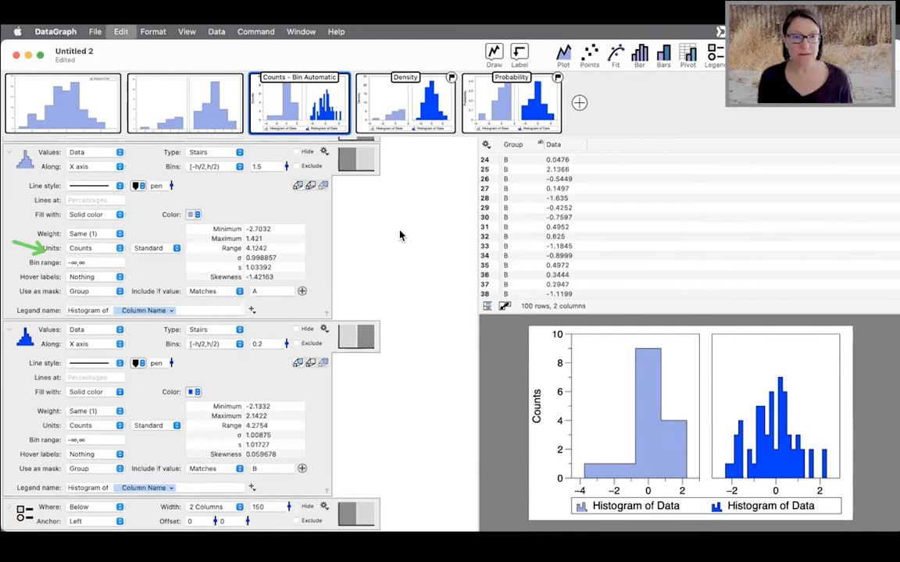
key("super+z")
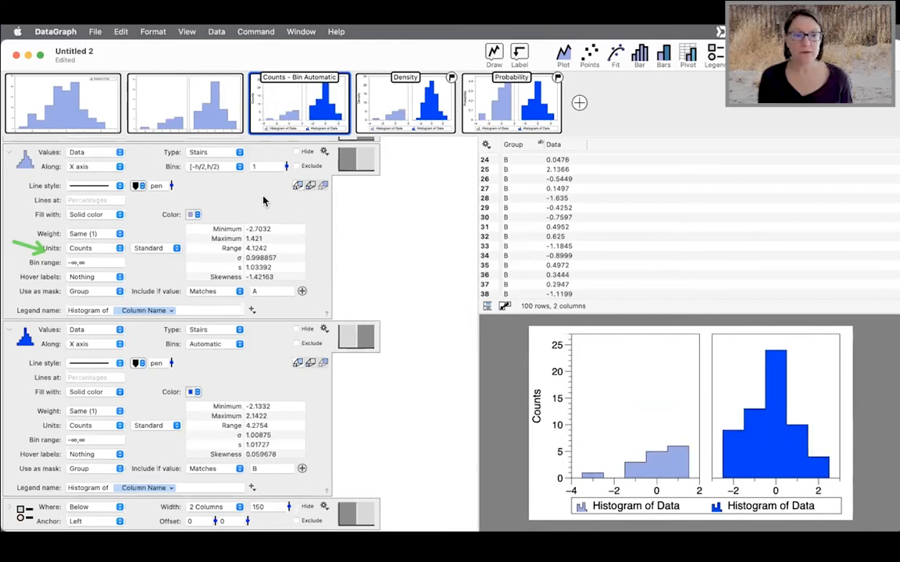
key("super+z")
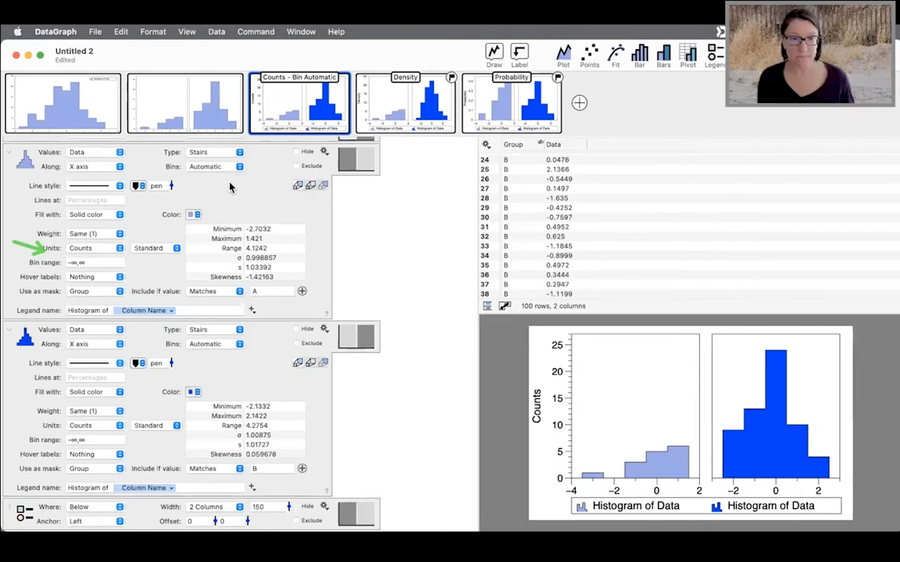
In the Density graph, set the dark-blue histogram's bin width to 0.71.
left_click(419, 108)
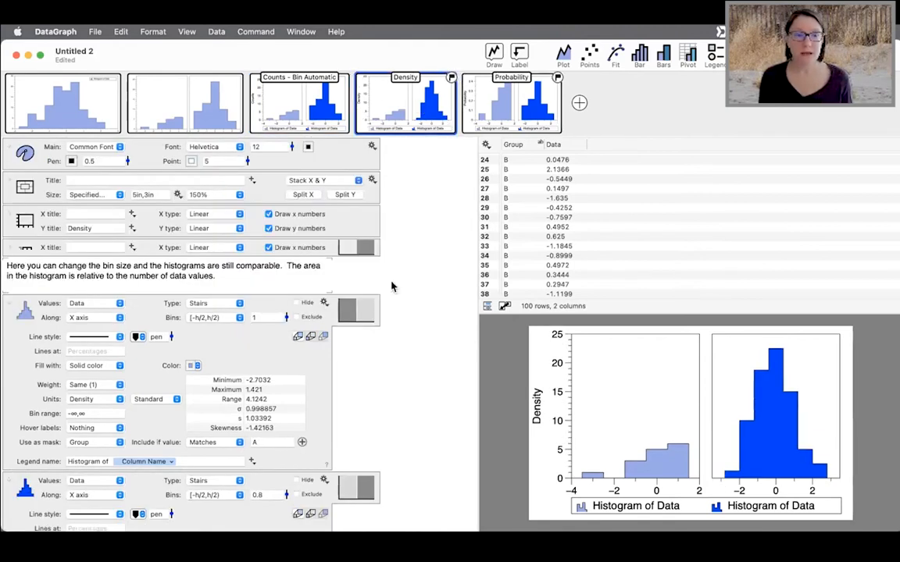
scroll(391, 380, "down", 5)
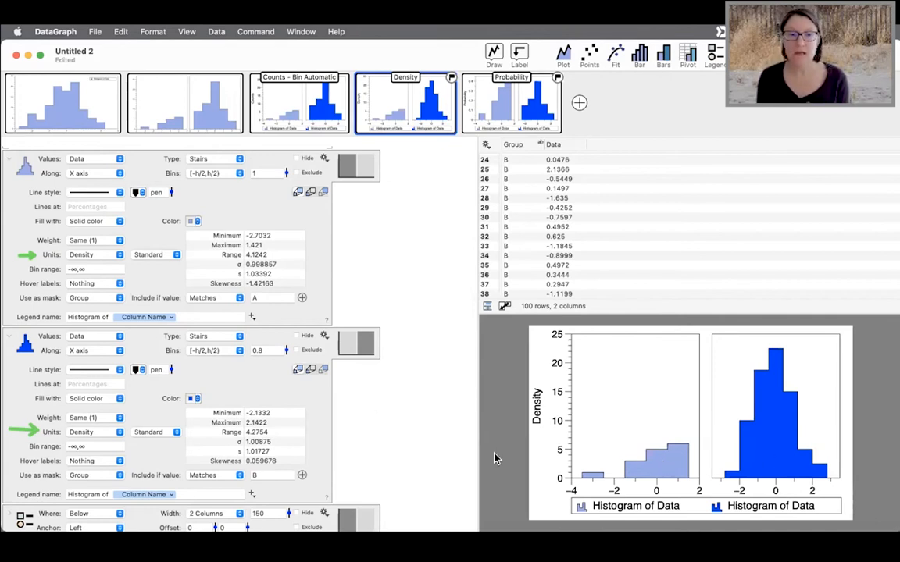
mouse_move(286, 353)
left_mouse_down()
mouse_move(286, 344)
mouse_move(287, 362)
mouse_move(281, 334)
left_mouse_up()
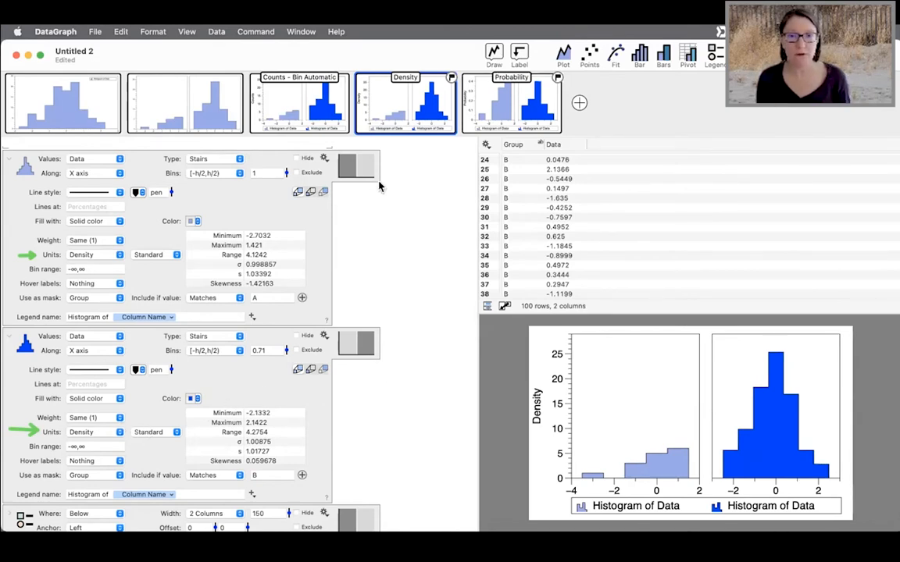
Show the Probability graph and review the Units options of its light-blue histogram, keeping Probability.
left_click(496, 107)
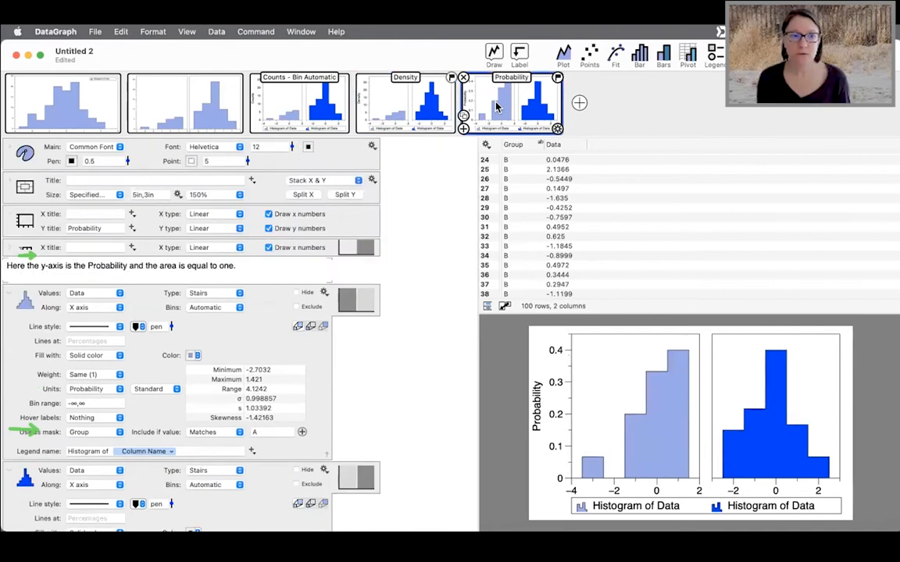
scroll(238, 382, "down", 4)
scroll(264, 334, "down", 5)
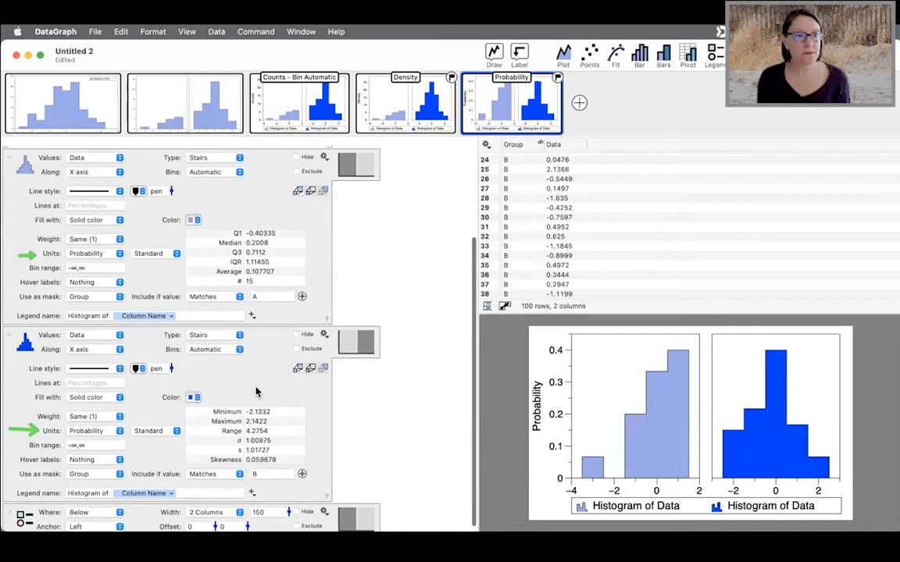
left_click(88, 256)
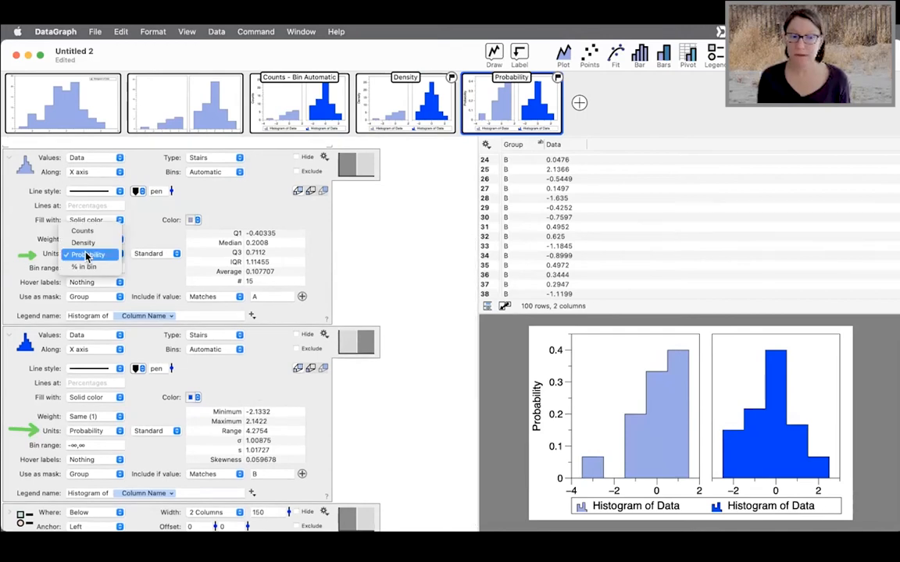
left_click(85, 255)
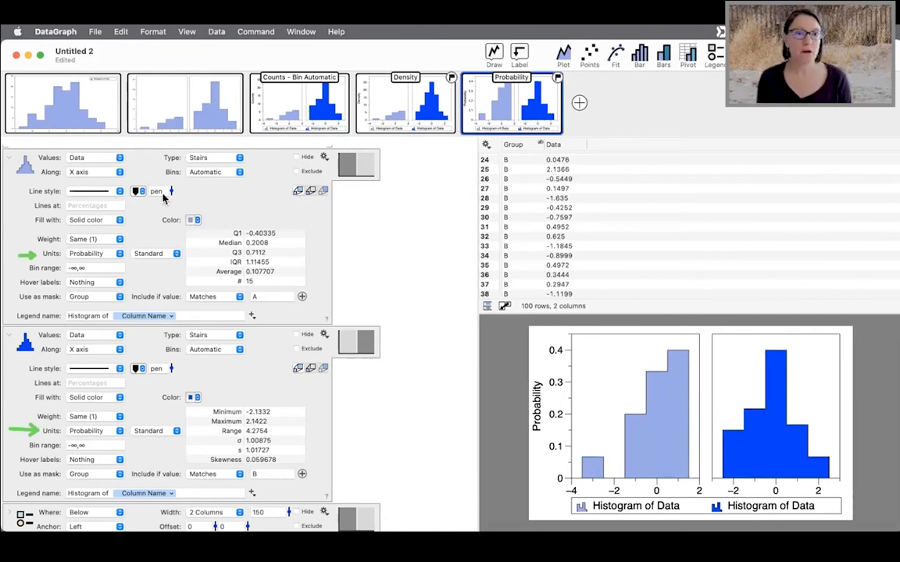
Minimize the histogram document and search the DataGraph examples for Box.
mouse_move(64, 92)
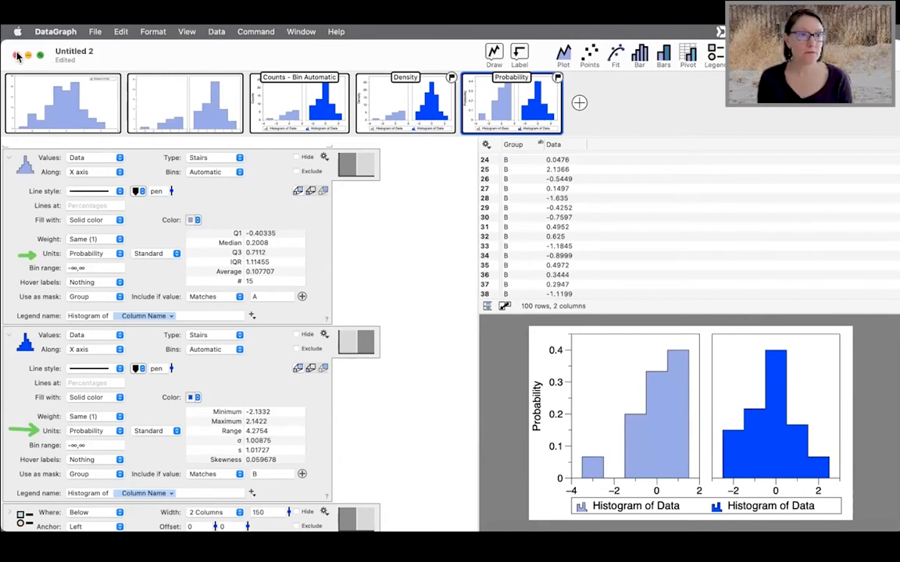
left_click(27, 55)
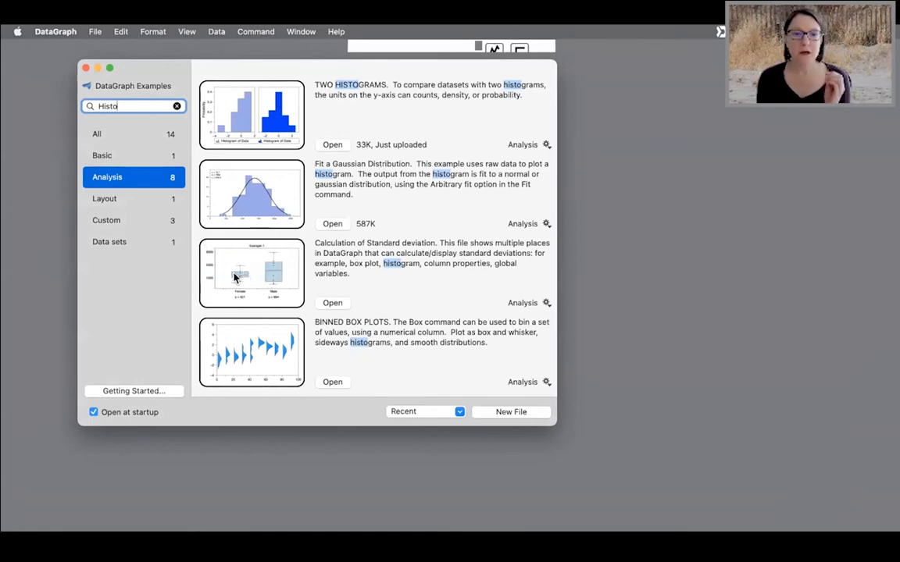
scroll(238, 285, "down", 5)
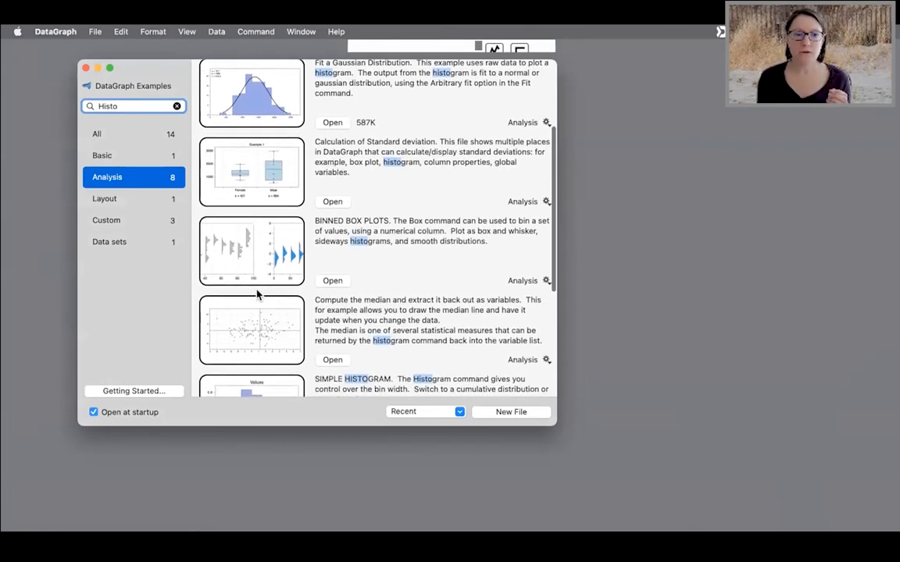
left_click_drag(129, 105, 77, 104)
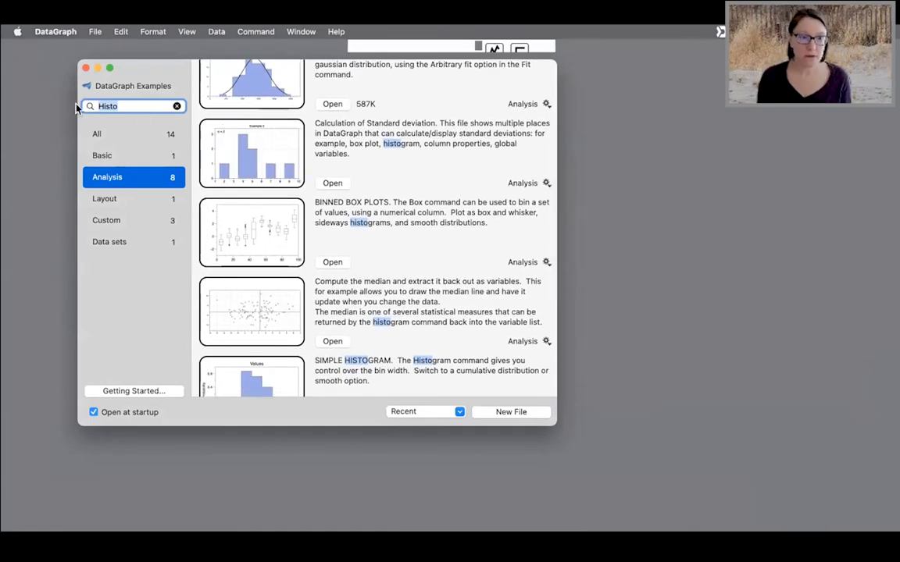
type("Bx")
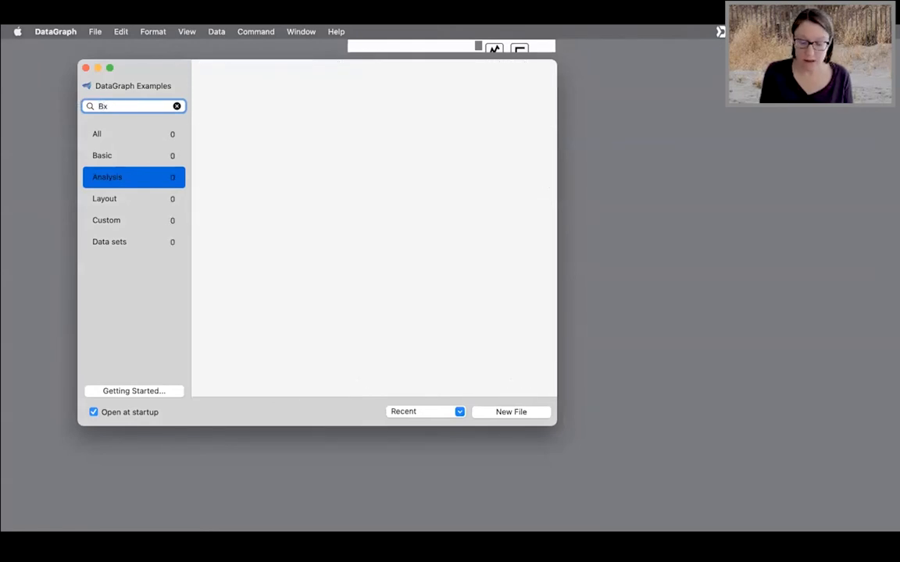
key("BackSpace")
type("ox")
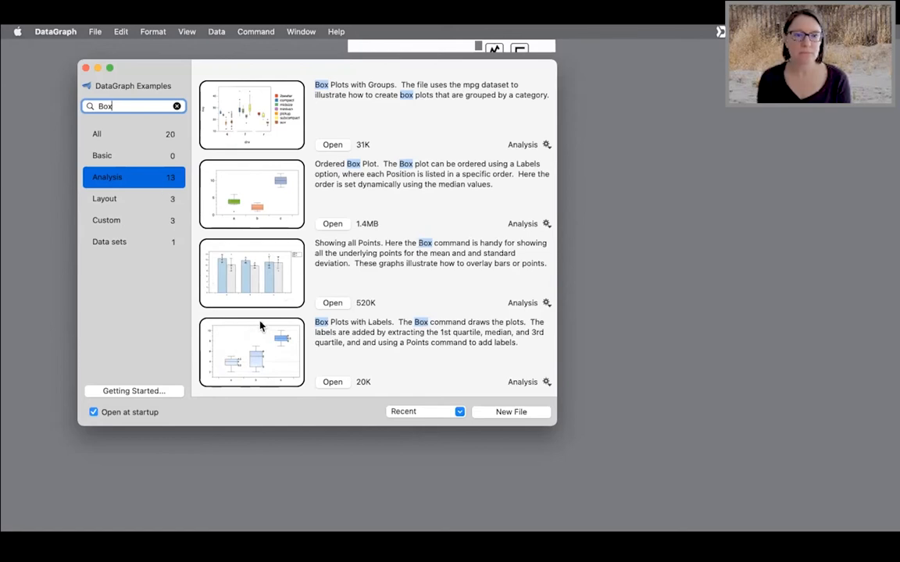
Look through the Analysis box plot examples and open the SIMPLE BOX PLOT example.
scroll(260, 324, "down", 3)
scroll(262, 328, "down", 4)
scroll(265, 330, "down", 3)
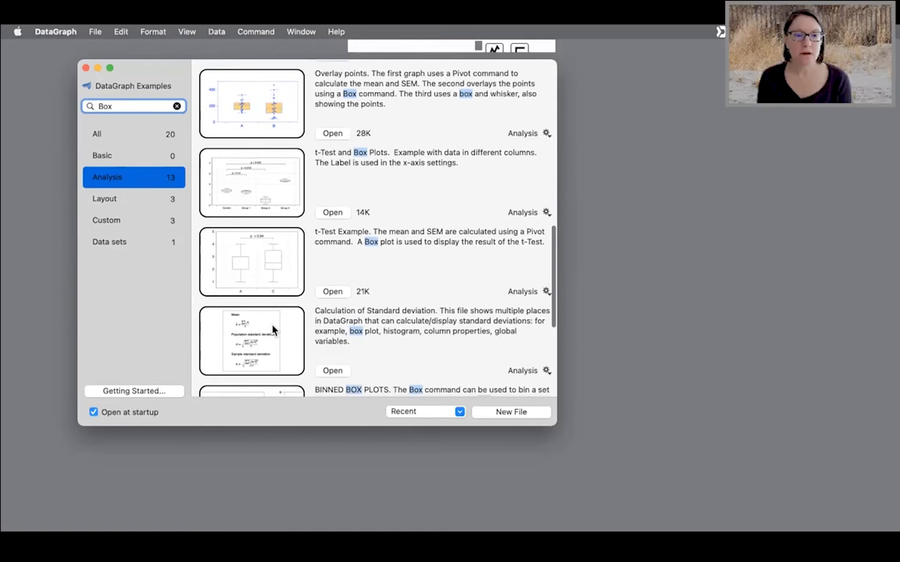
scroll(257, 203, "up", 3)
double_click(107, 107)
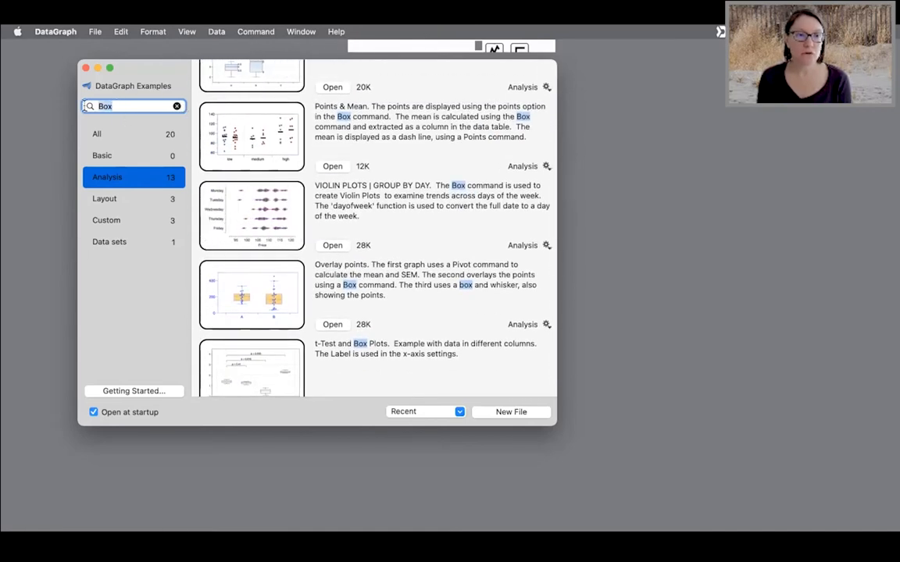
scroll(276, 214, "up", 3)
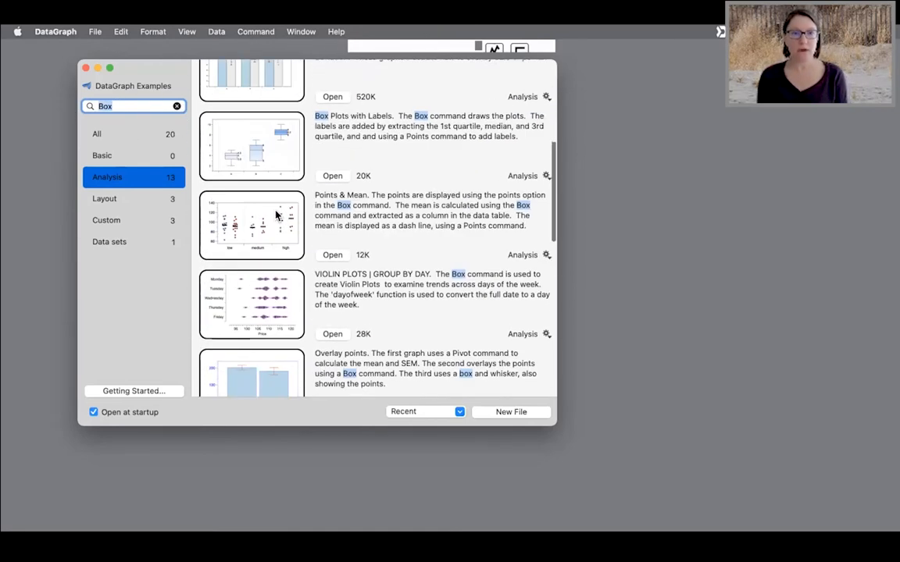
scroll(280, 197, "up", 5)
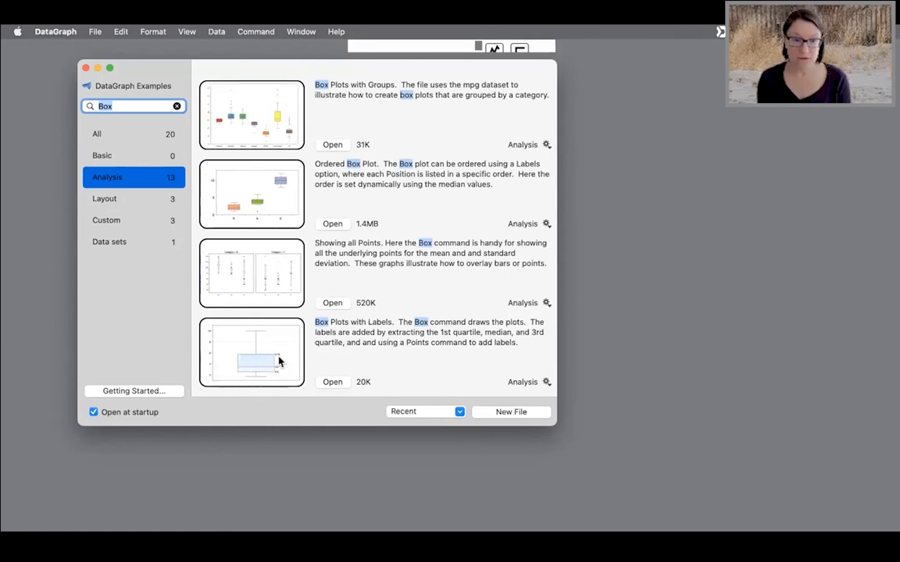
scroll(279, 361, "down", 8)
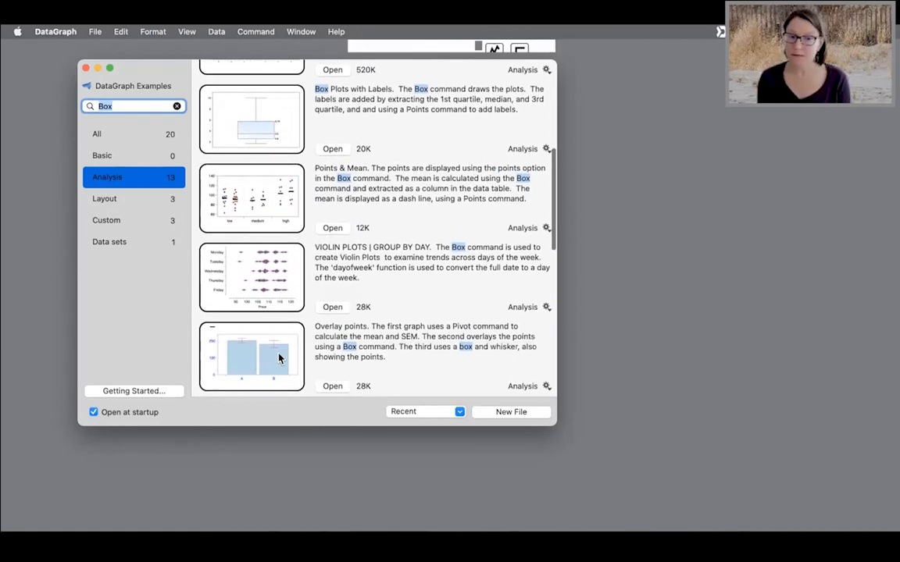
scroll(279, 358, "down", 5)
scroll(280, 358, "up", 3)
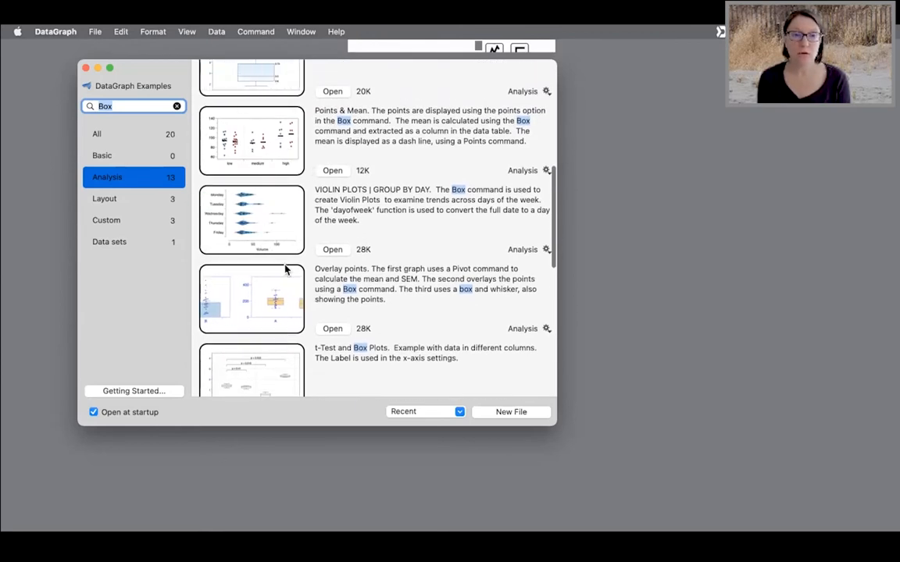
scroll(262, 327, "down", 10)
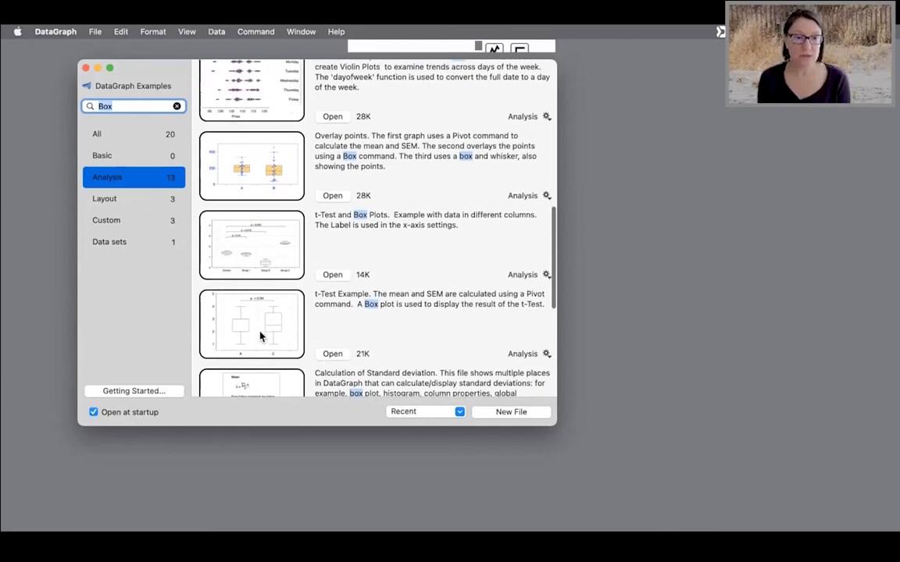
scroll(261, 343, "down", 7)
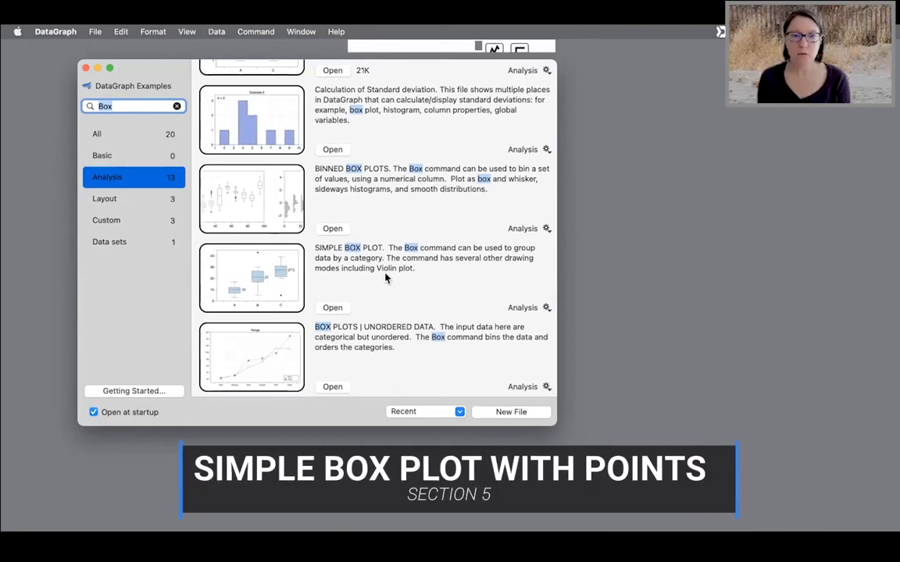
left_click(331, 310)
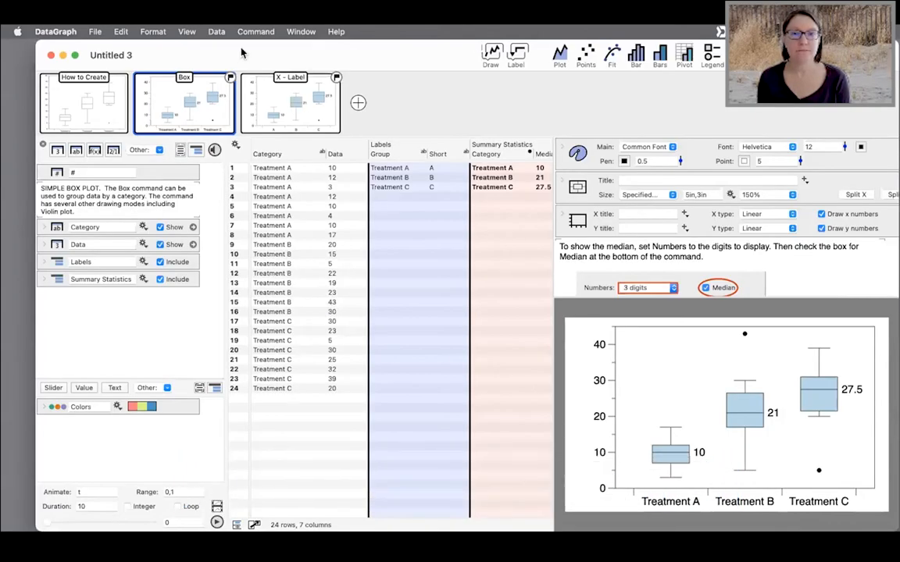
Examine the Category, Median and Mean columns of the Summary Statistics group in the data table.
left_click(399, 274)
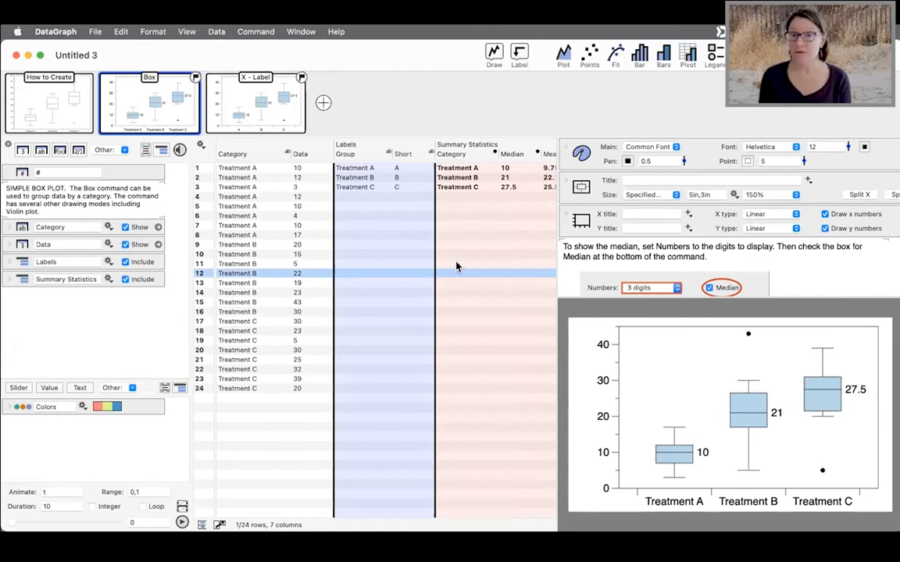
scroll(484, 277, "right", 2)
scroll(480, 258, "right", 1)
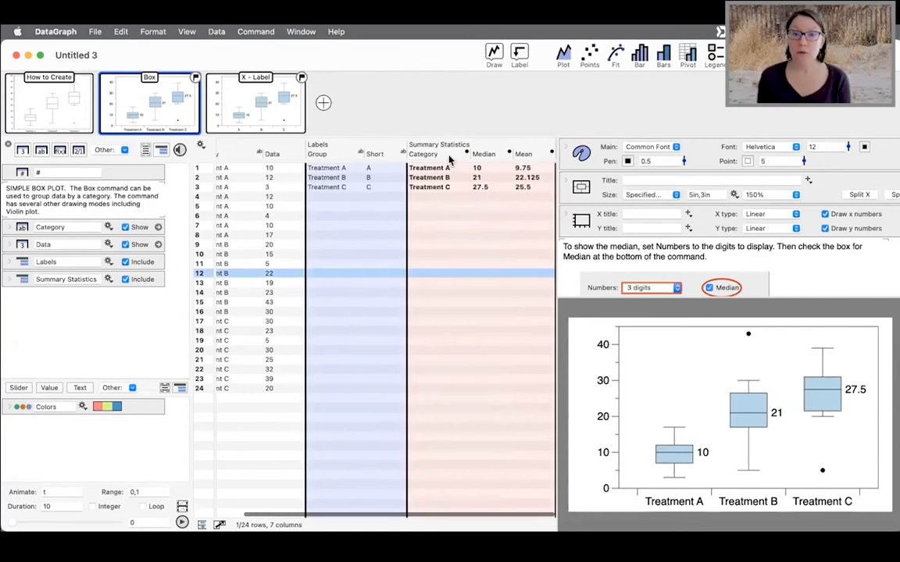
left_click(407, 148)
left_click(495, 154)
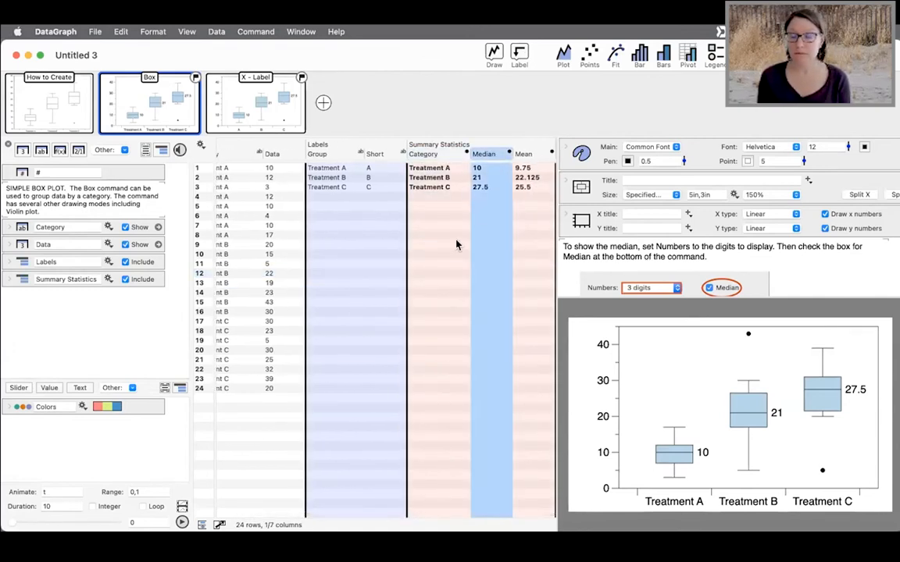
left_click(428, 154)
left_click(483, 154)
left_click(523, 154)
scroll(465, 246, "left", 2)
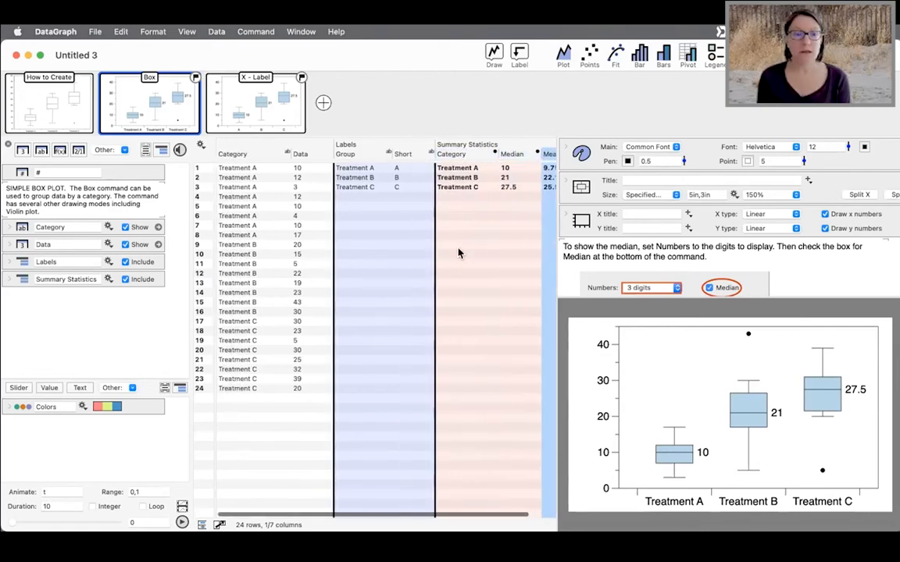
Expand and collapse the Summary Statistics group, and switch its inclusion in the data table off and back on.
left_click(131, 311)
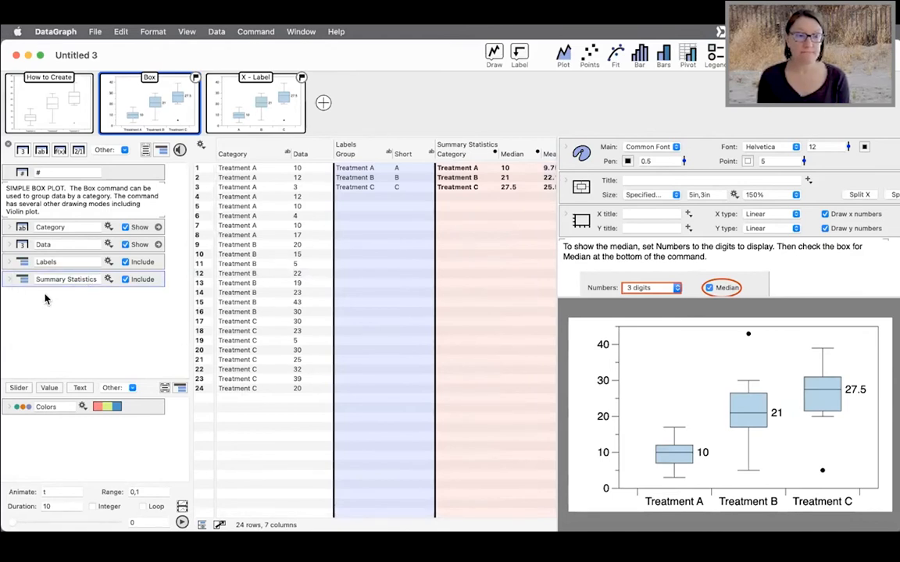
left_click(10, 279)
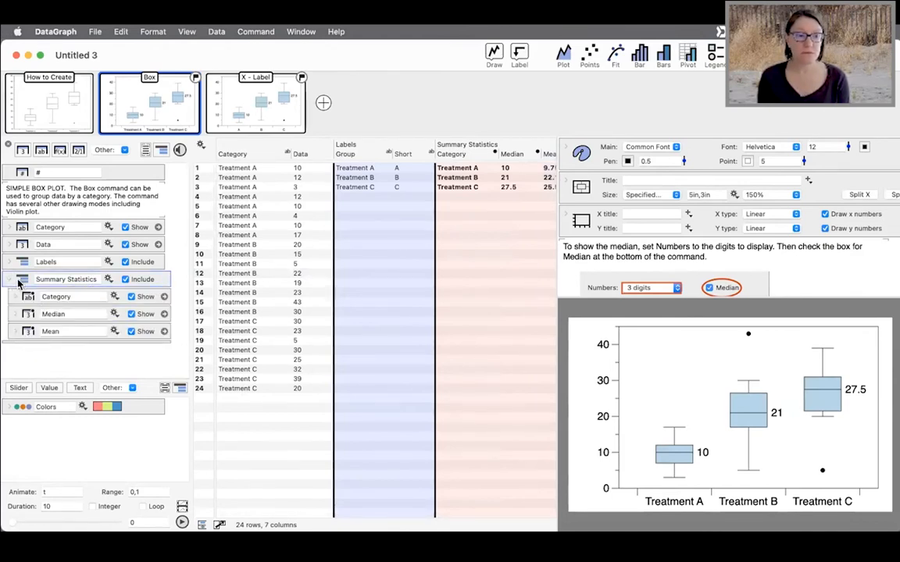
left_click(11, 279)
left_click(125, 279)
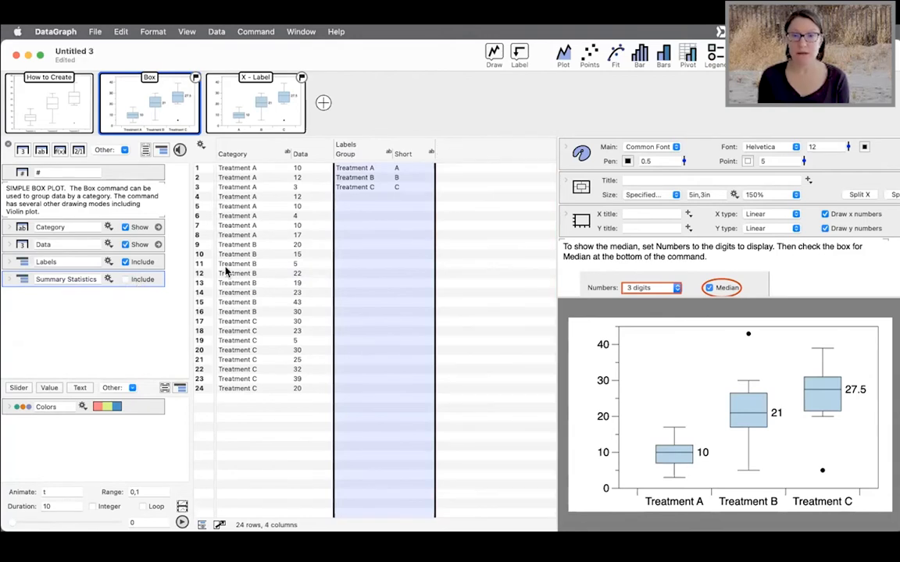
left_click(125, 279)
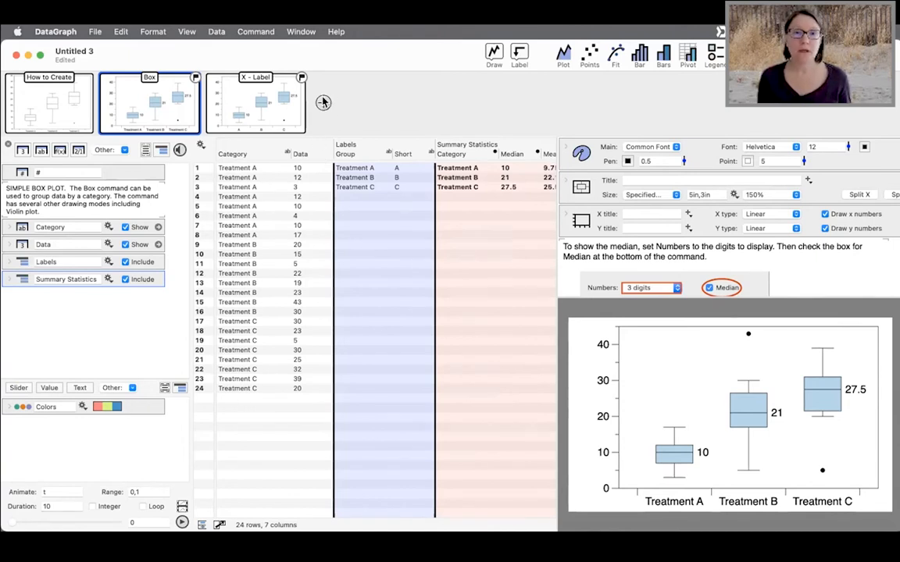
Add a blank graph to the file, consult the How to Create graph, and return to the blank one.
left_click(323, 103)
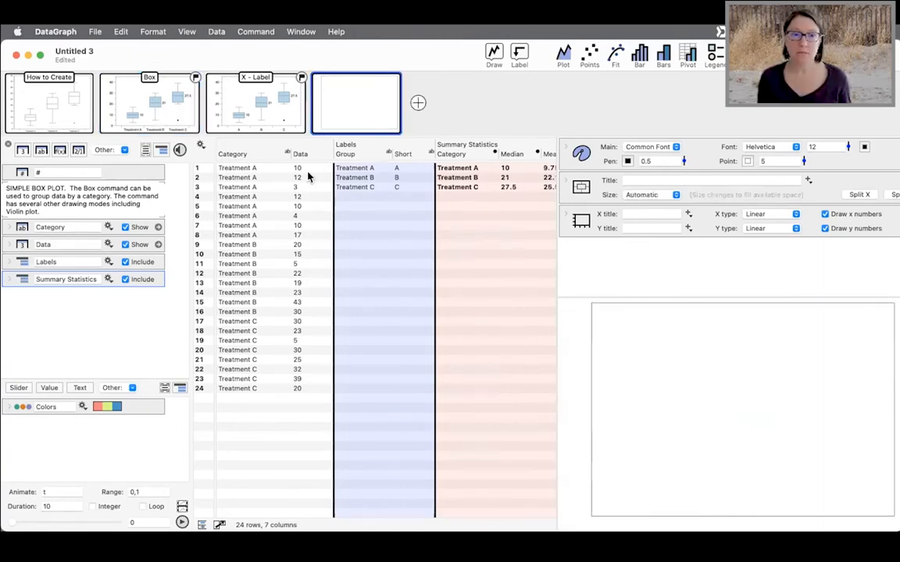
left_click(35, 96)
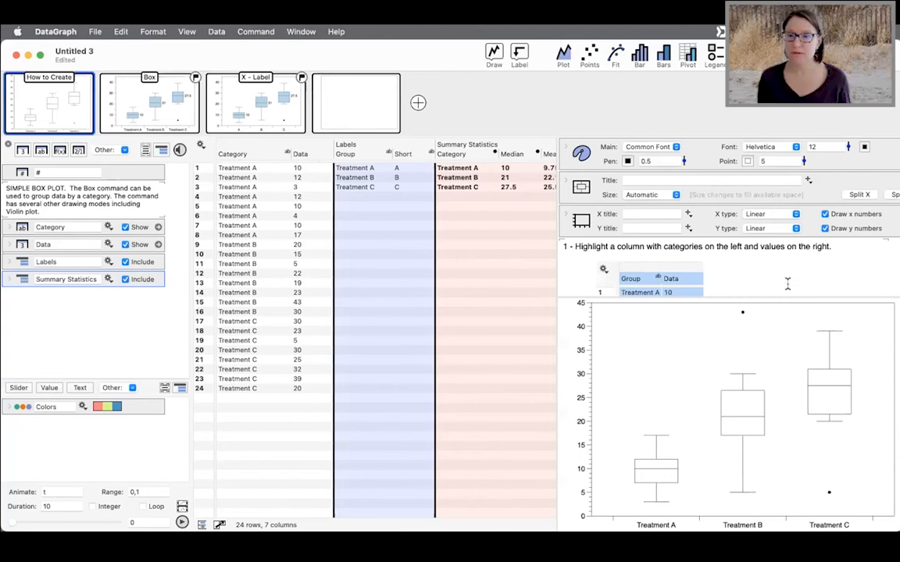
left_click(360, 93)
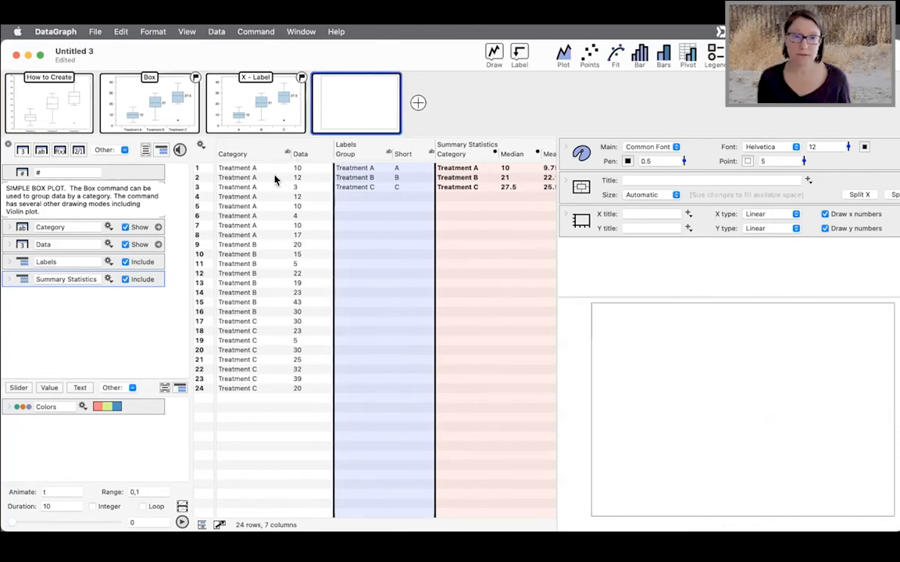
Create a box plot in the blank graph from the Category and Data columns with the Box command.
left_click(234, 154)
left_click(301, 153, "shift")
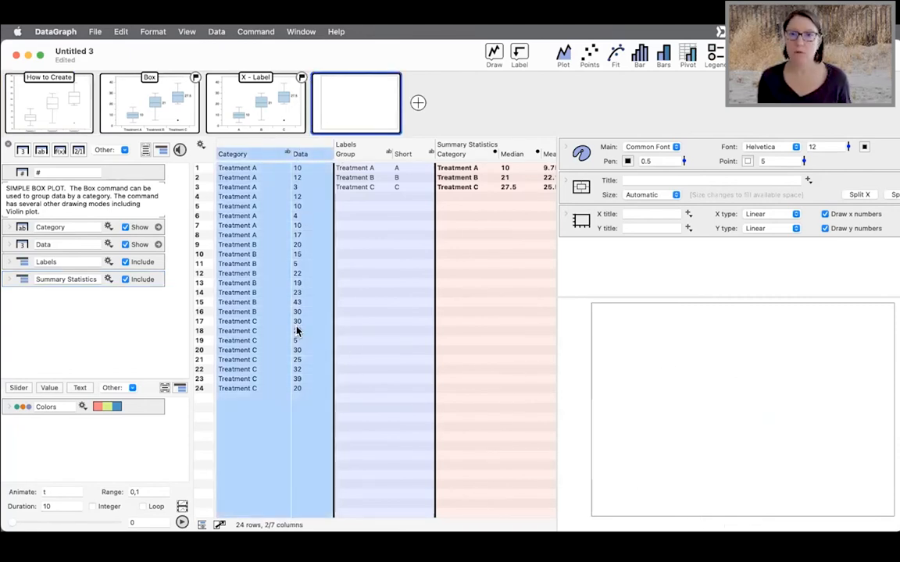
left_click(495, 63)
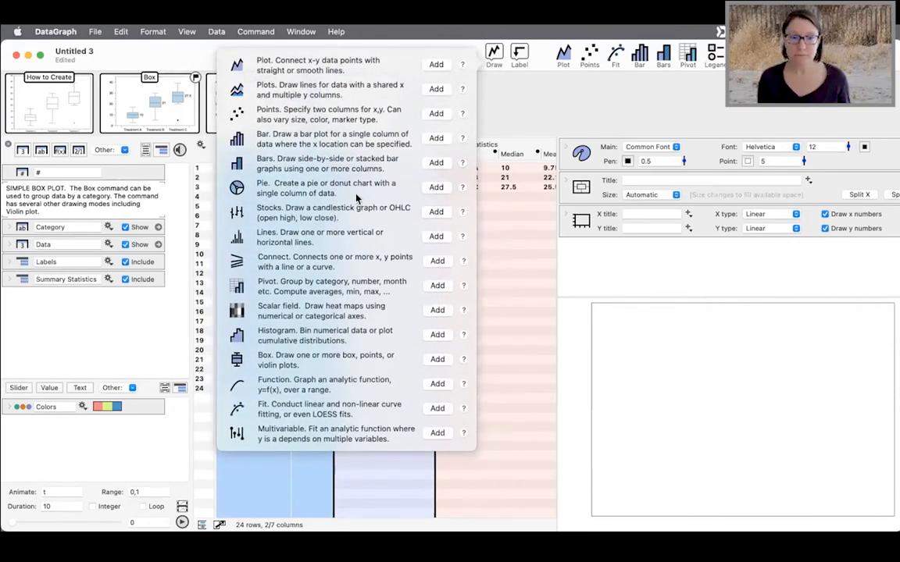
left_click(437, 360)
left_click(666, 340)
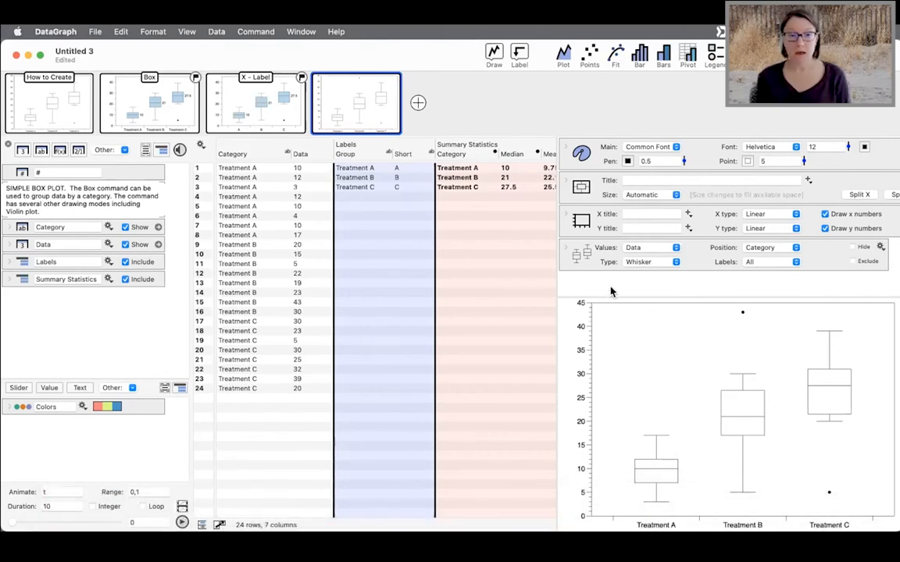
Examine the Box and X - Label graphs, including how the Group and Short columns map the category labels.
left_click(176, 114)
scroll(726, 235, "down", 2)
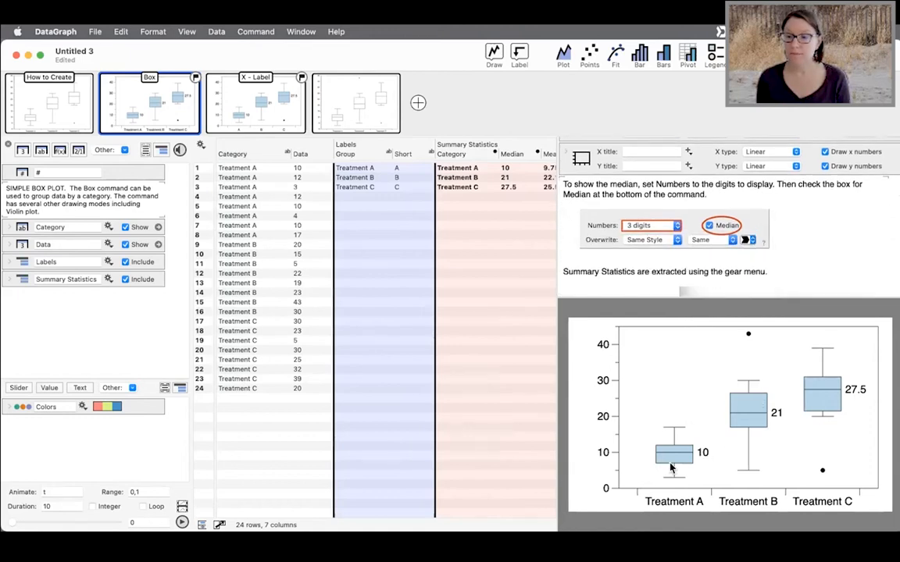
left_click(270, 104)
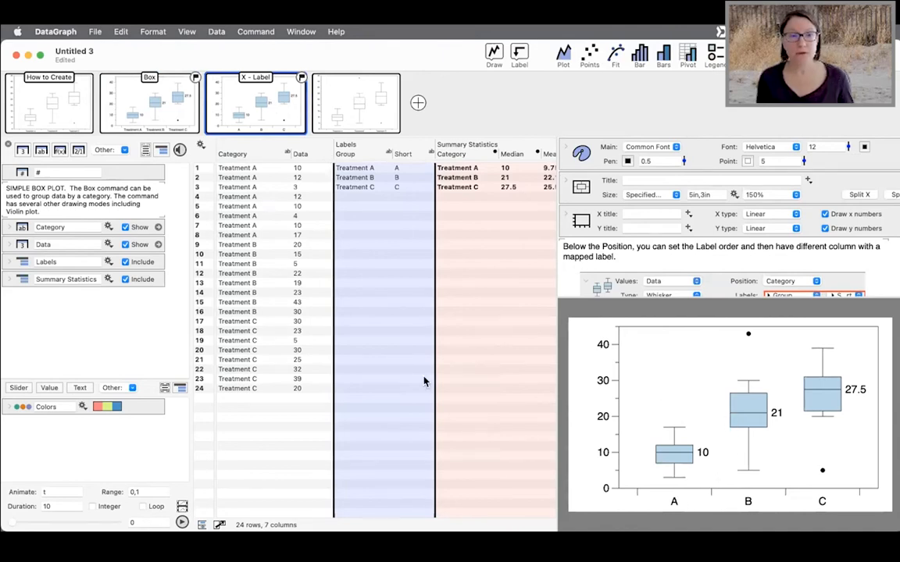
left_click(218, 143)
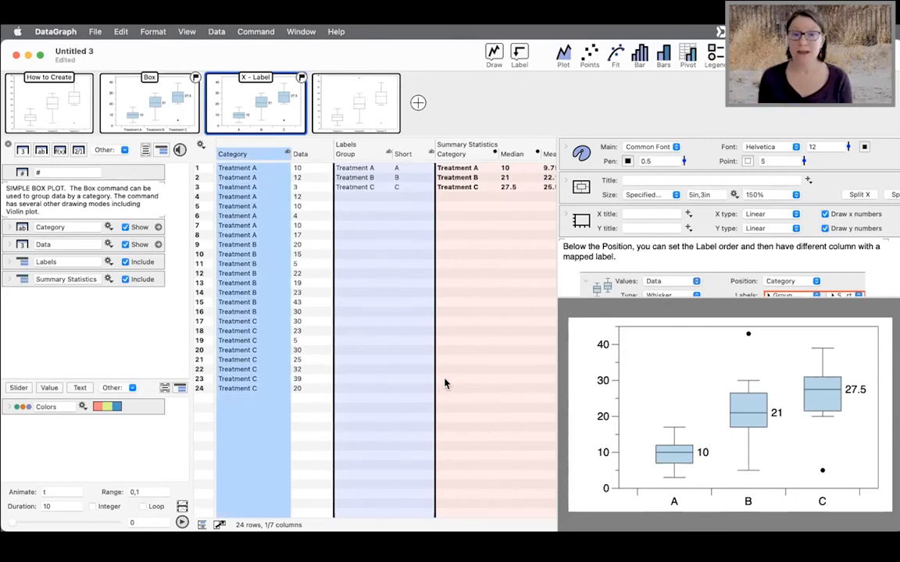
left_click(354, 153)
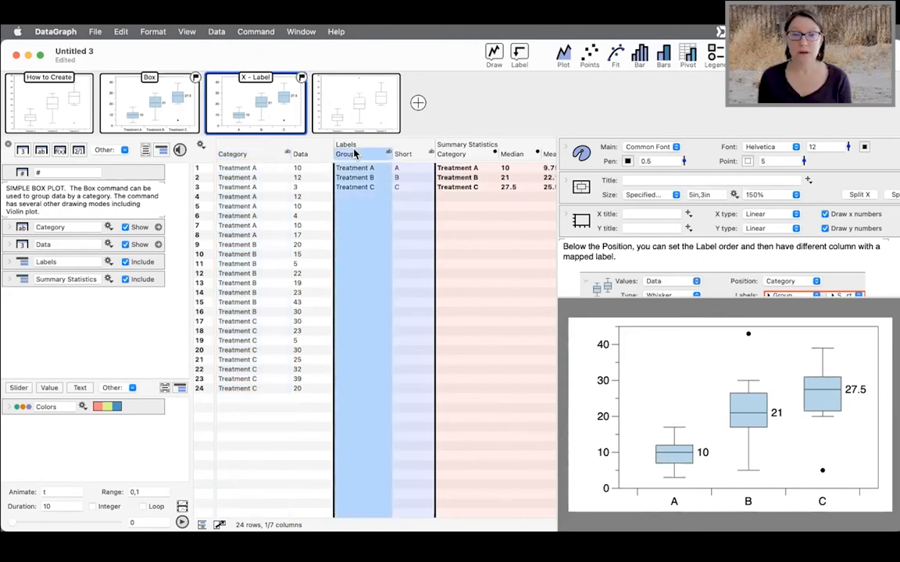
left_click(398, 153)
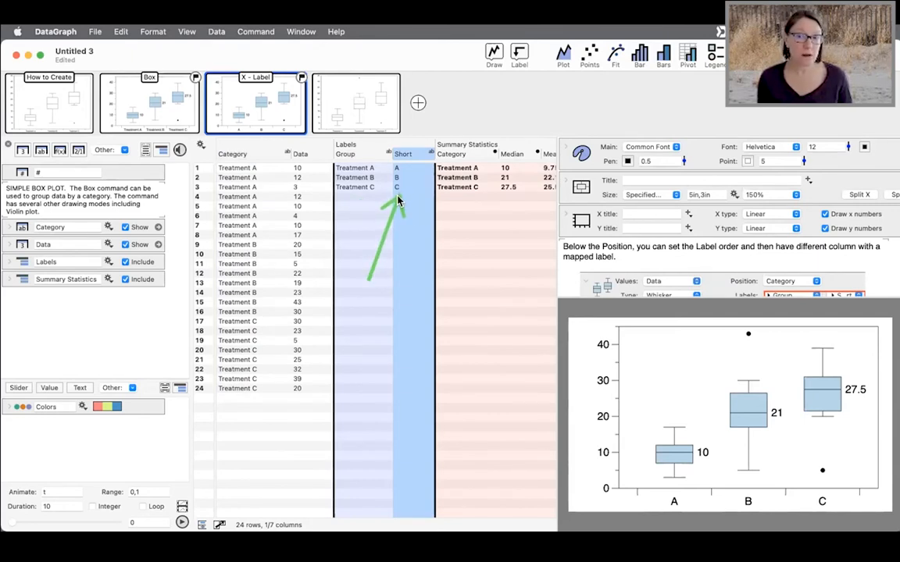
scroll(749, 258, "down", 3)
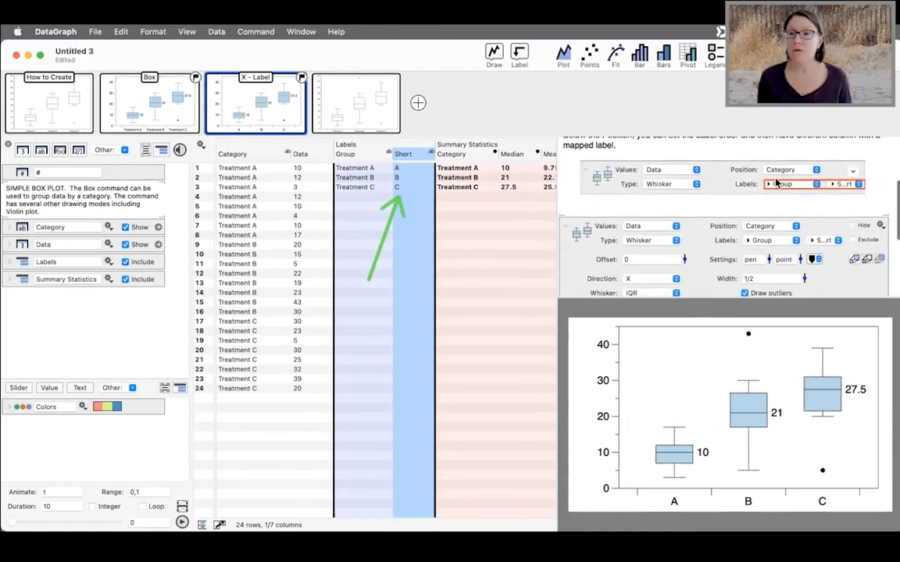
scroll(772, 227, "up", 1)
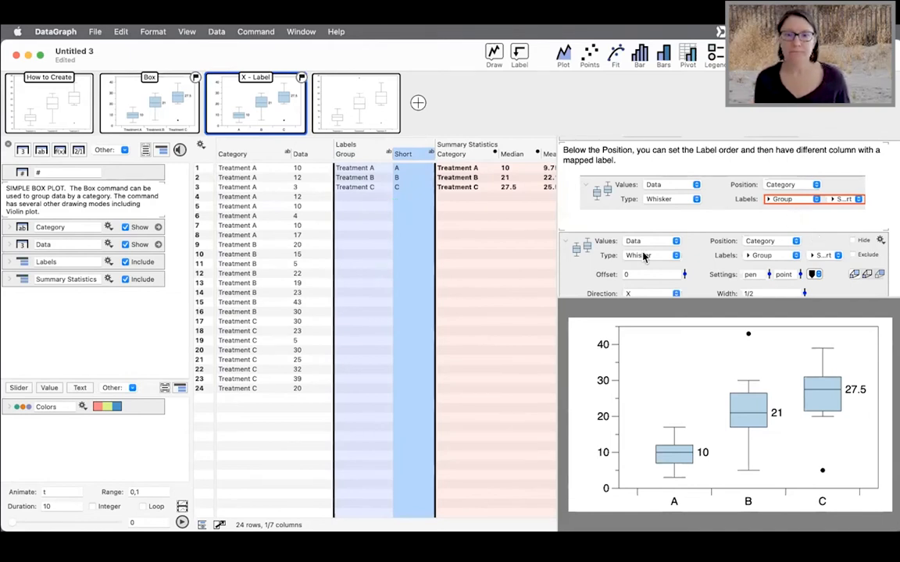
scroll(642, 257, "down", 2)
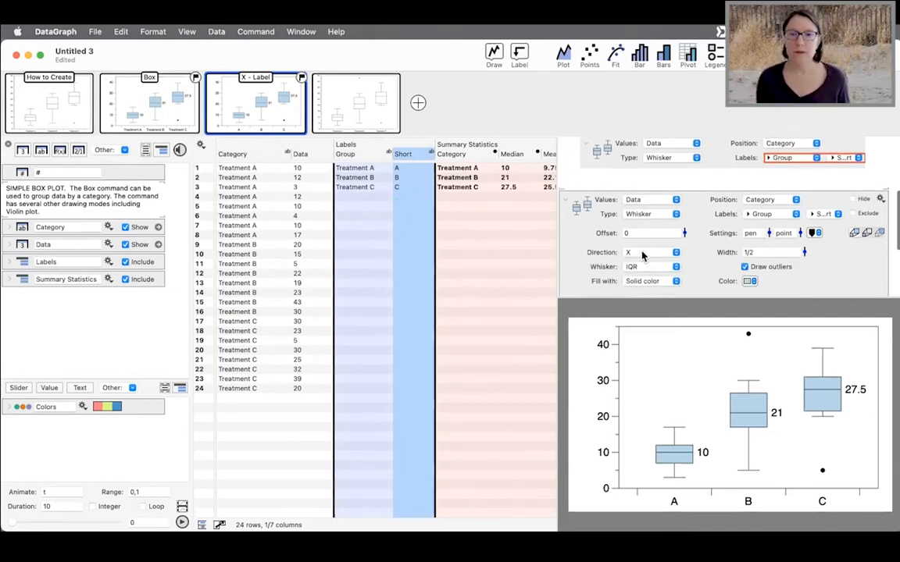
Review the detailed settings of the new graph's Box command and set its type to Points.
left_click(375, 113)
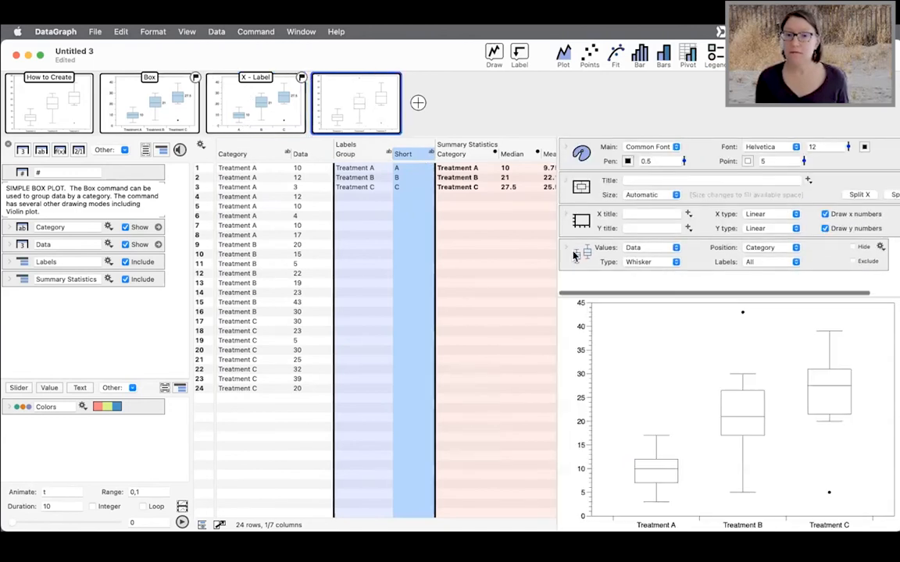
scroll(566, 250, "down", 6)
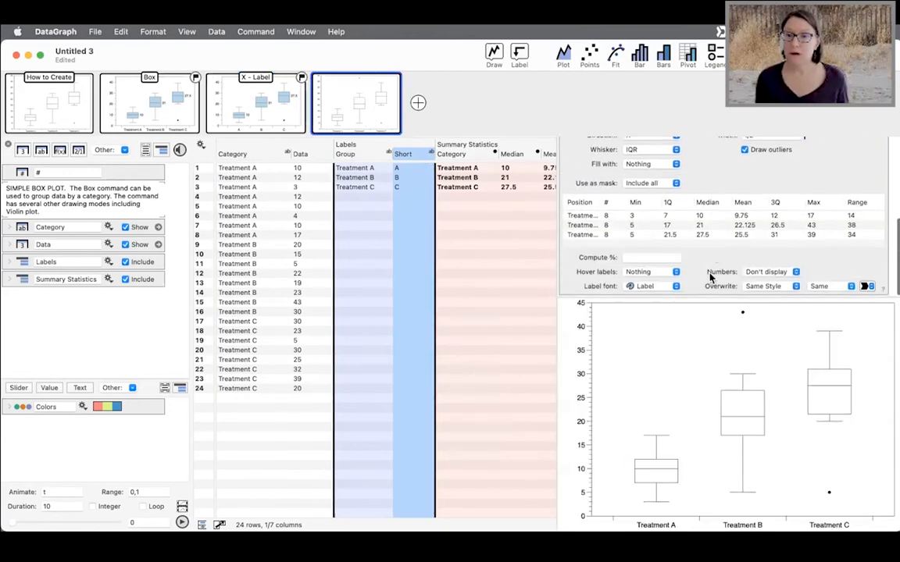
scroll(709, 277, "up", 1)
scroll(714, 235, "up", 2)
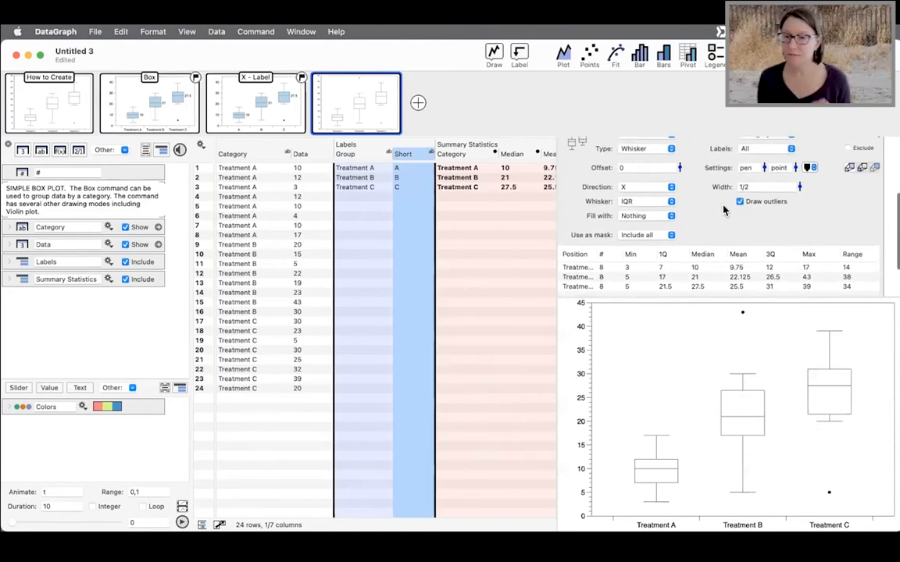
scroll(724, 232, "up", 1)
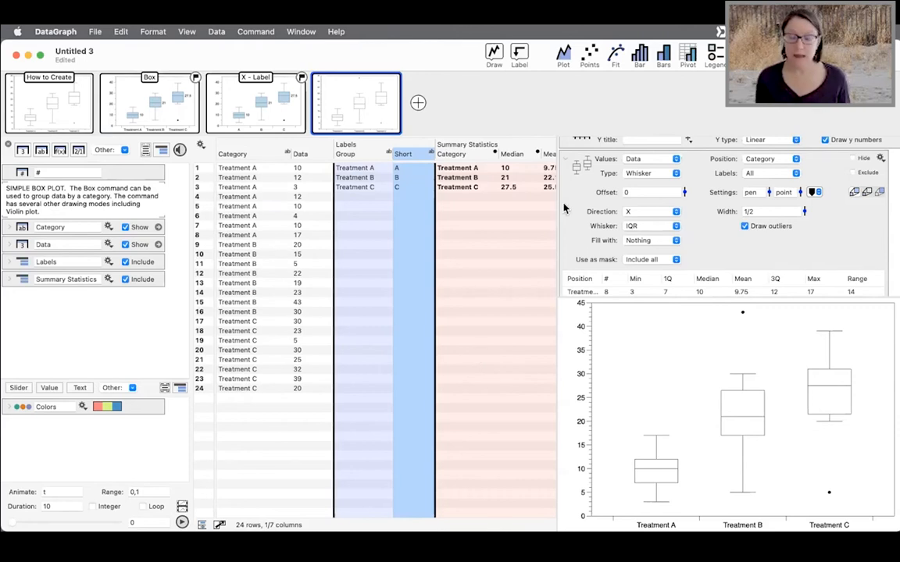
left_click_drag(534, 186, 593, 179)
left_click(663, 174)
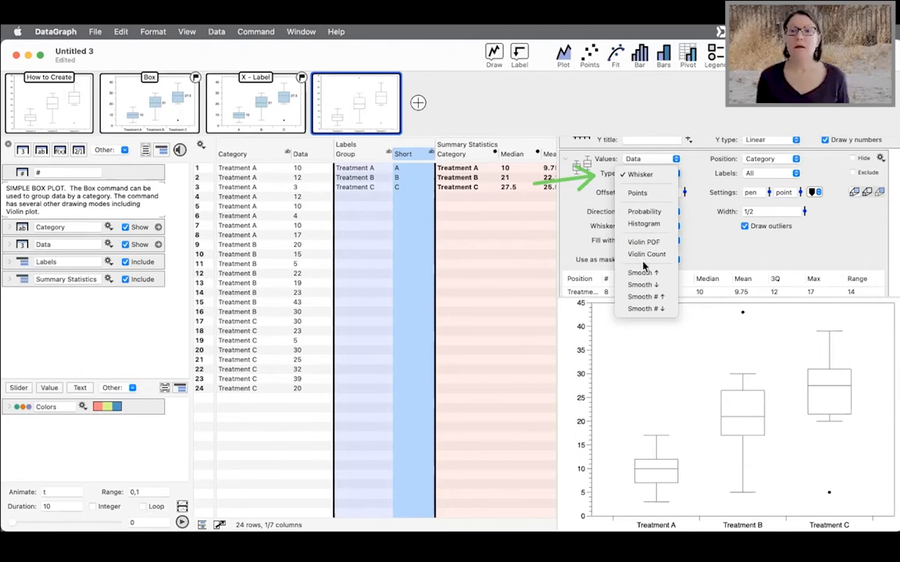
left_click(637, 193)
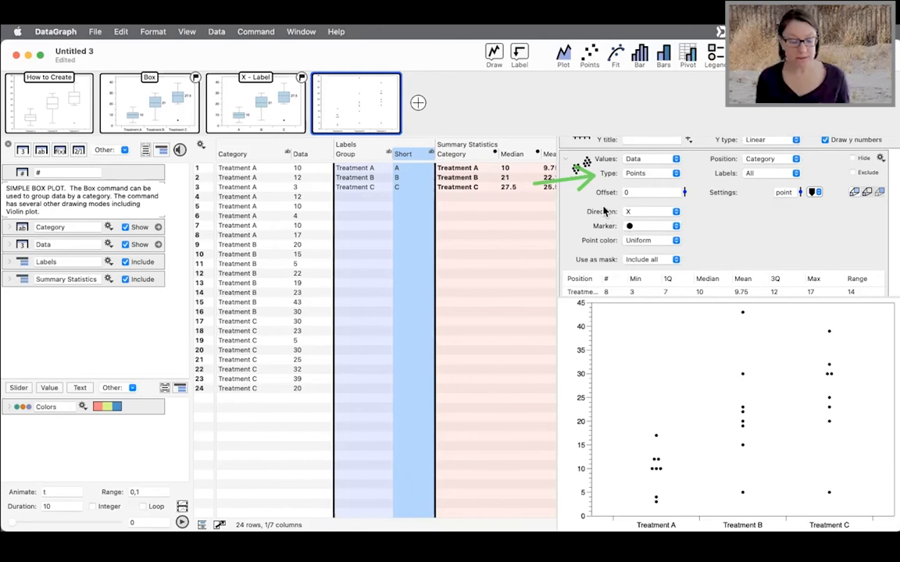
Duplicate the Points box command, set the copy's type to Whisker, and review the Points command's settings.
left_click(581, 166)
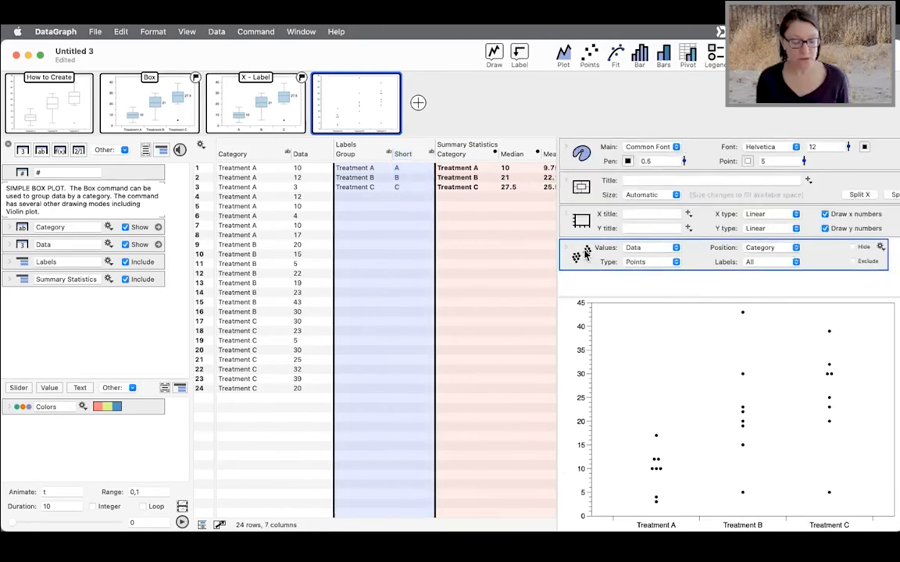
left_click_drag(586, 254, 585, 280)
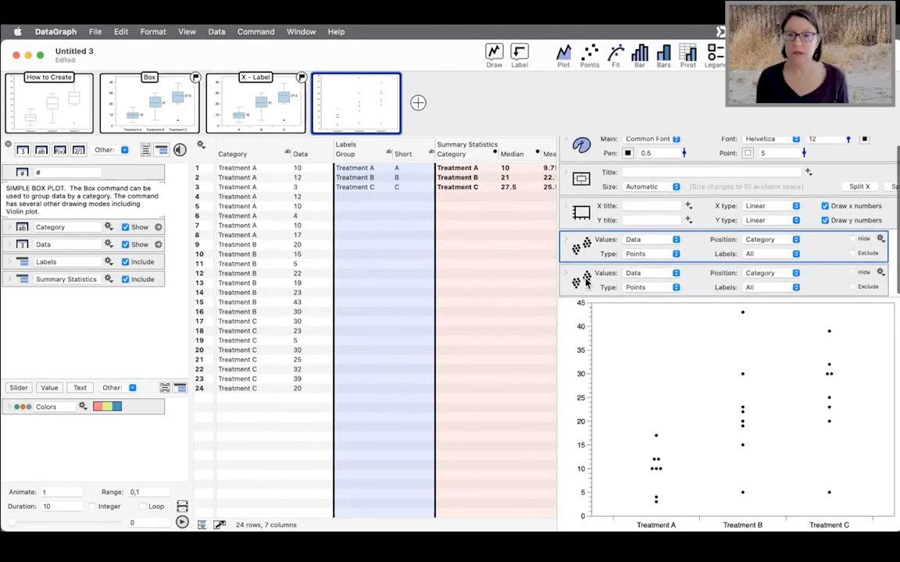
left_click(648, 287)
left_click(645, 268)
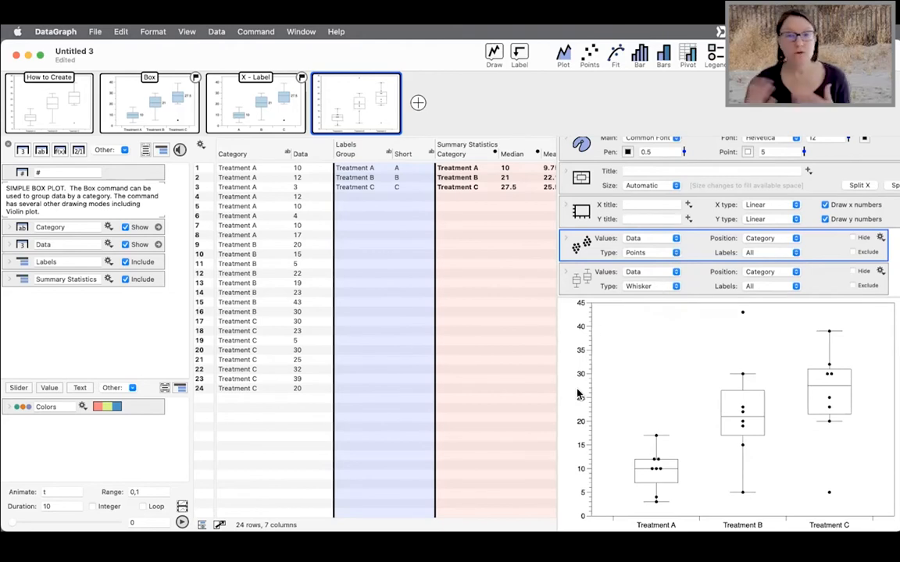
left_click(563, 237)
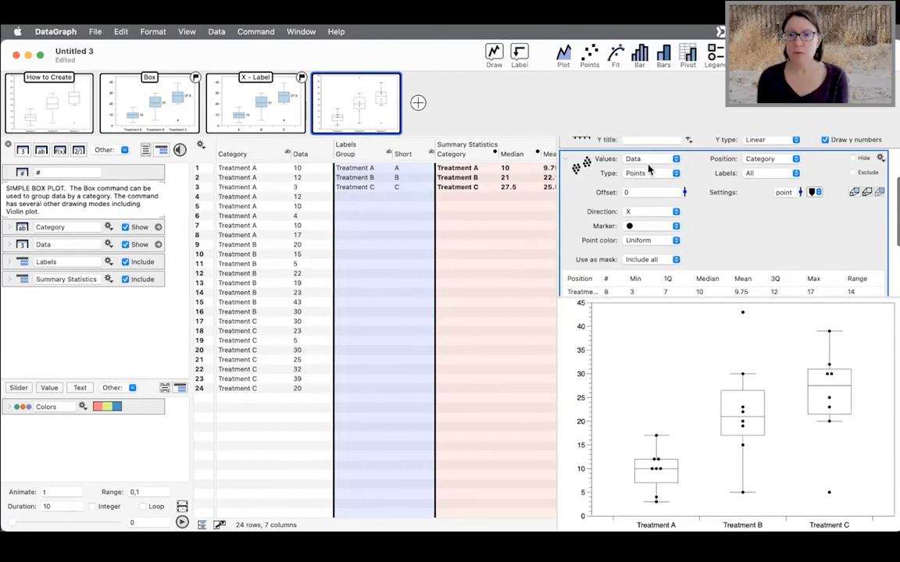
left_click(567, 162)
left_click(588, 283)
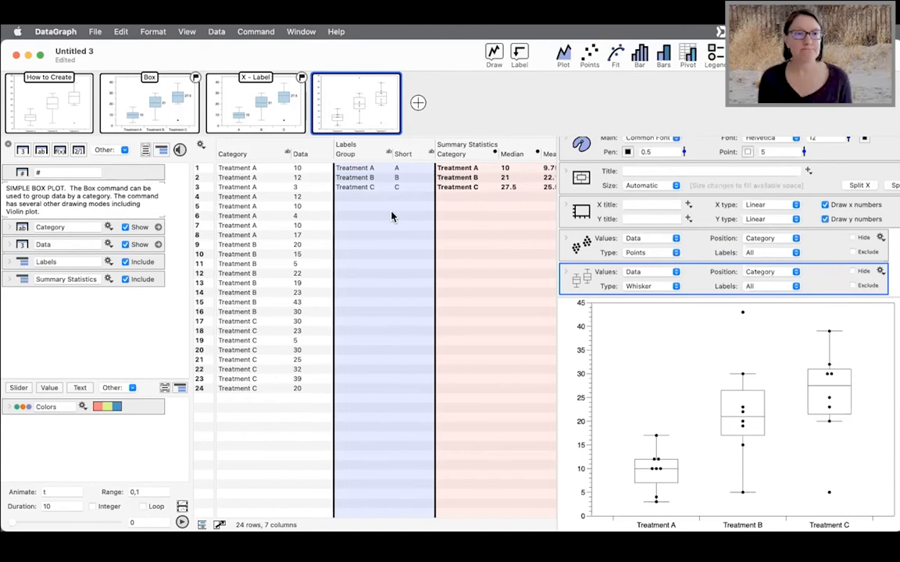
Put the simple box plot file away and open the BINNED BOX PLOTS example from the Analysis examples.
left_click(28, 56)
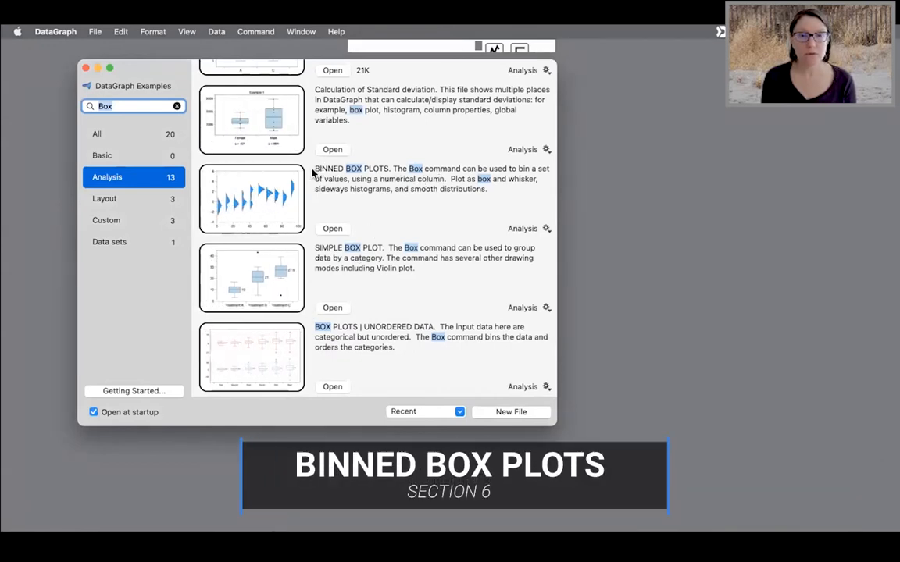
scroll(346, 194, "up", 1)
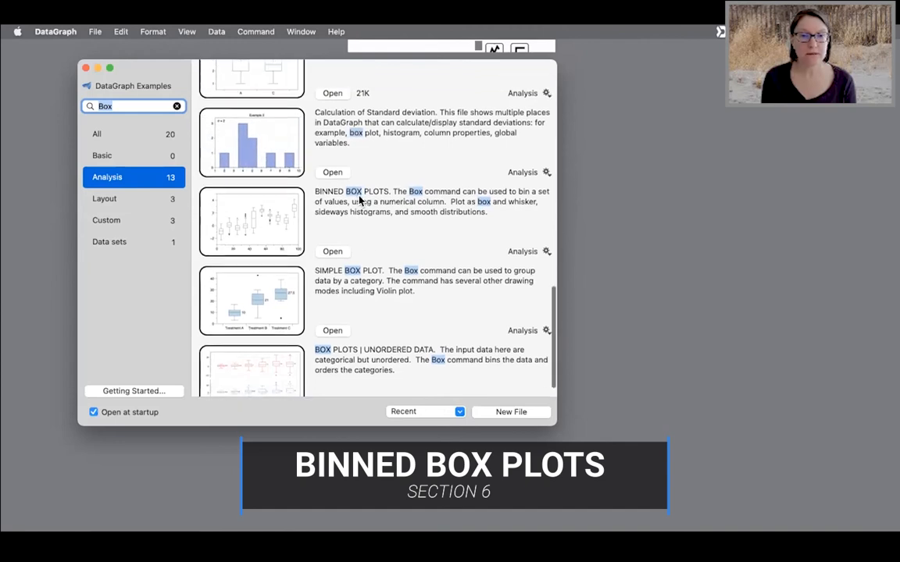
left_click(330, 255)
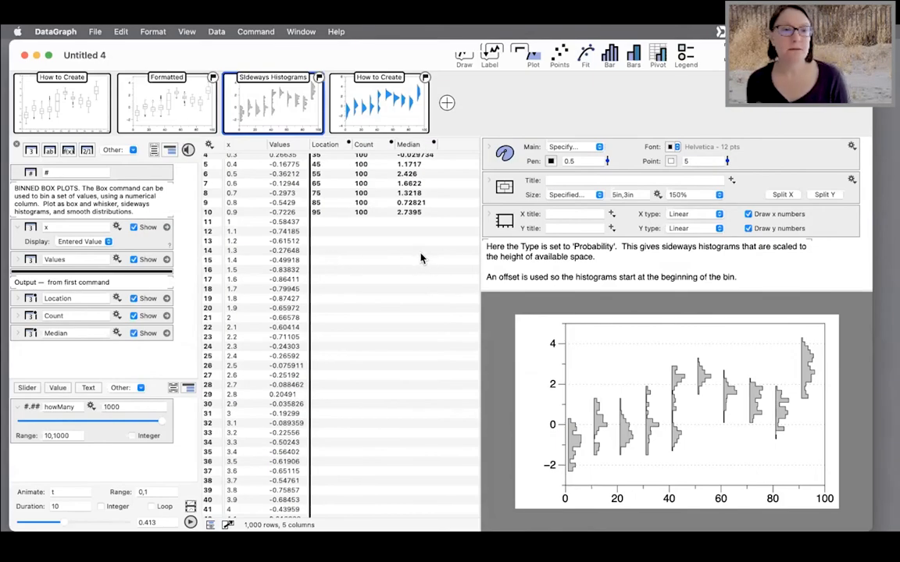
scroll(280, 244, "up", 2)
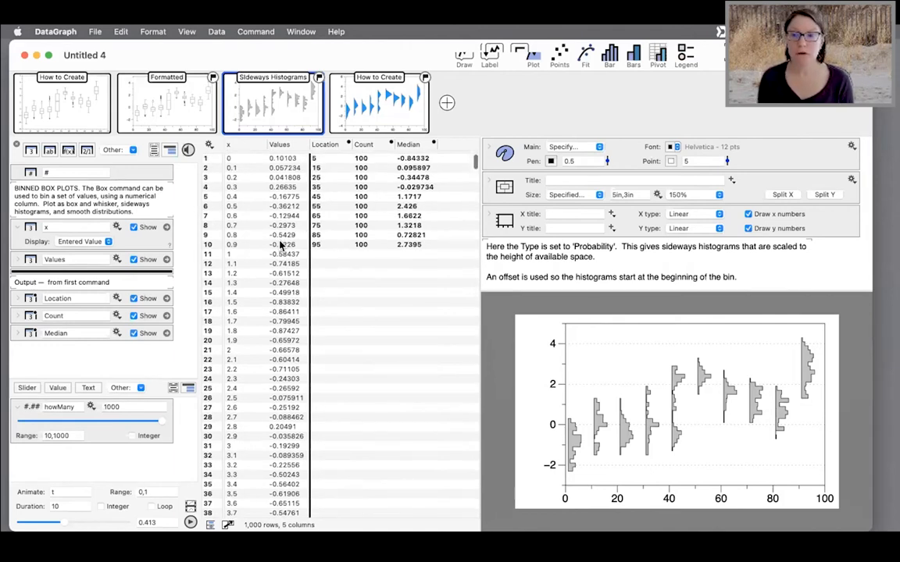
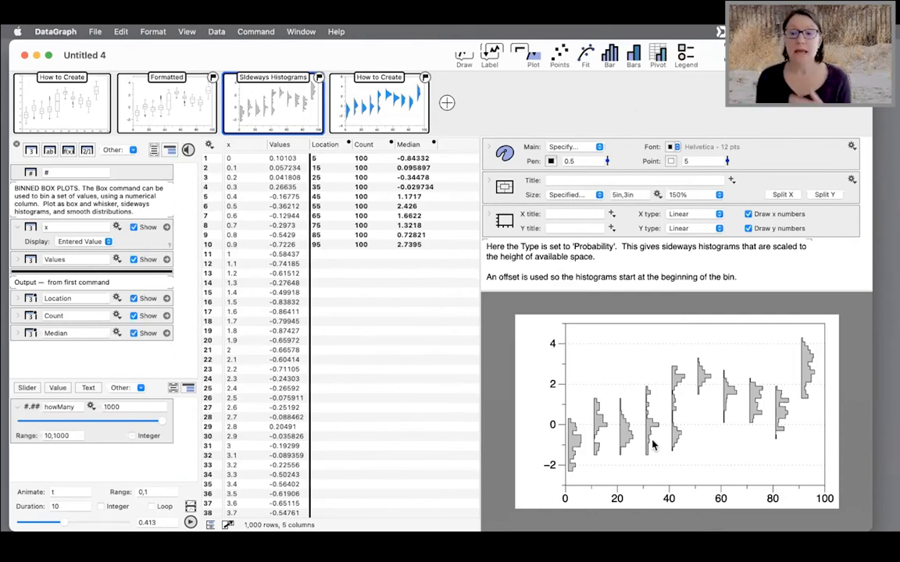
Read through the instructions and Box command settings in the first How to Create graph of the binned example.
left_click(52, 104)
scroll(644, 237, "down", 3)
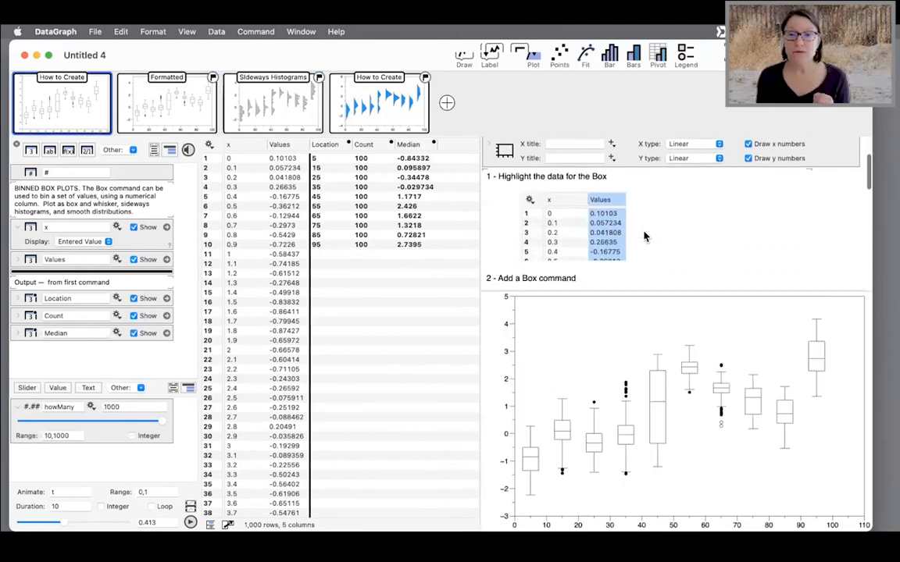
scroll(648, 234, "down", 2)
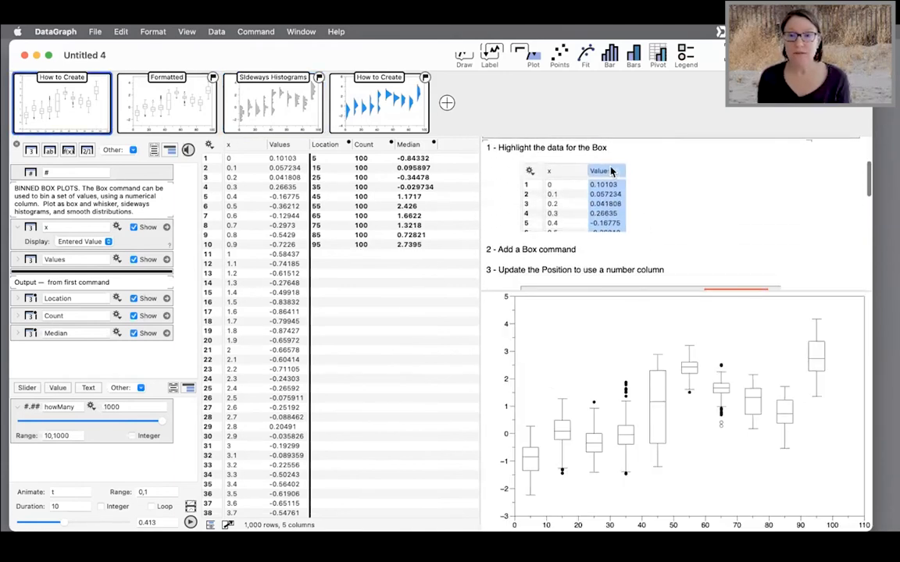
scroll(663, 228, "down", 4)
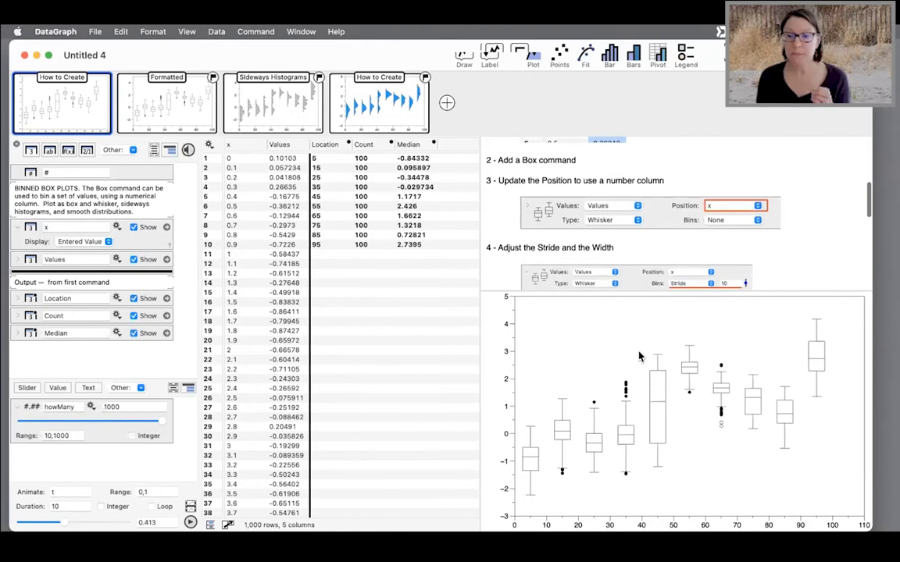
scroll(622, 170, "up", 3)
scroll(632, 235, "down", 8)
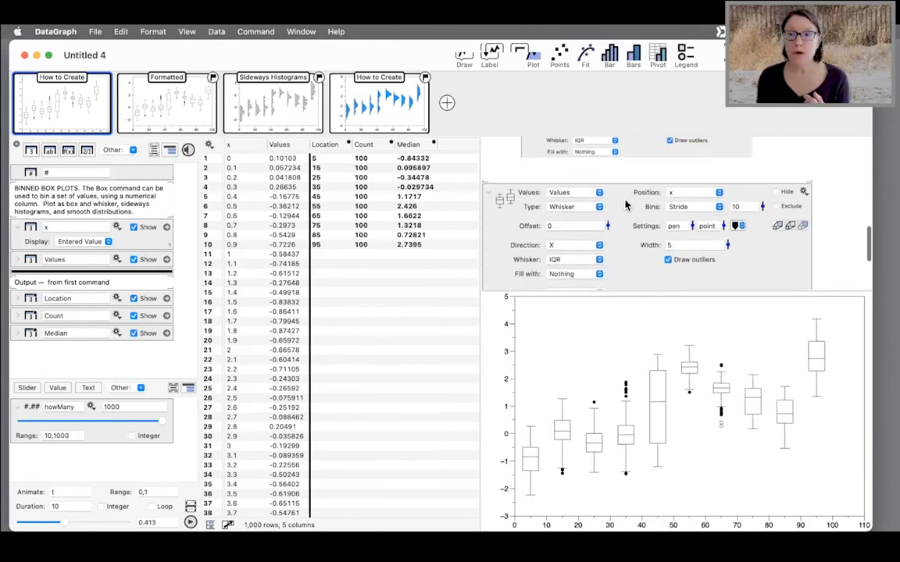
Keep the Box command's position on x, set its bin stride to 4.8 and width to 2, and show the Formatted graph.
left_click(703, 192)
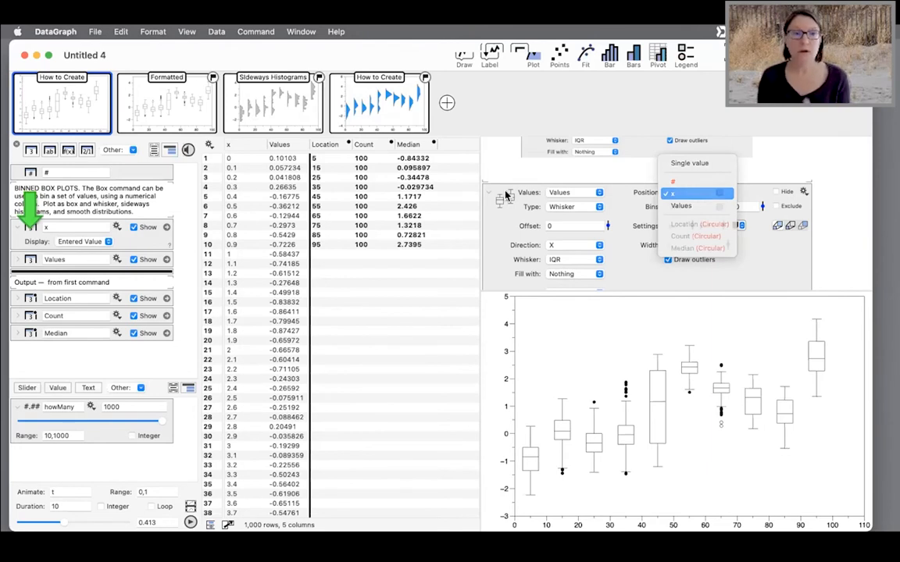
left_click(708, 195)
left_click(242, 147)
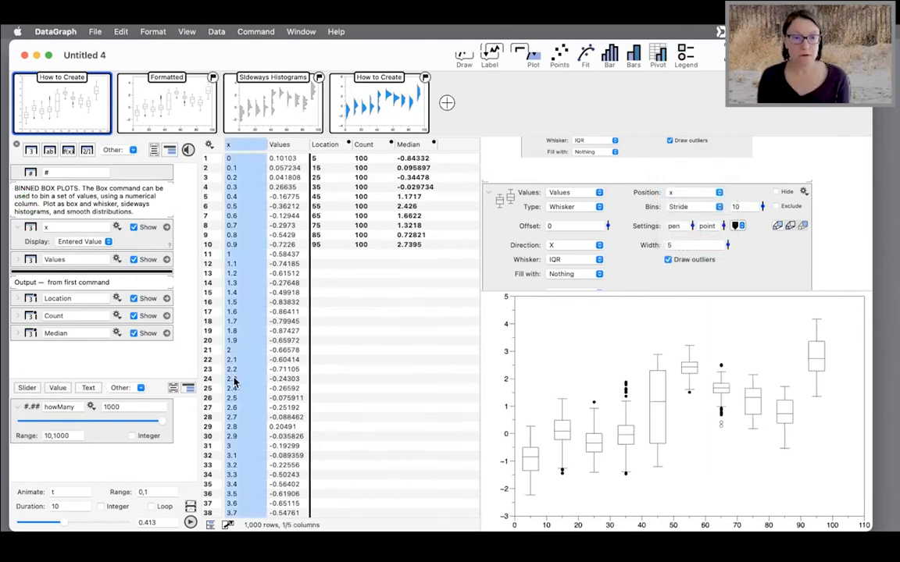
left_click(762, 207)
left_click_drag(762, 208, 761, 225)
mouse_move(727, 244)
left_mouse_down()
mouse_move(730, 237)
mouse_move(726, 254)
left_mouse_up()
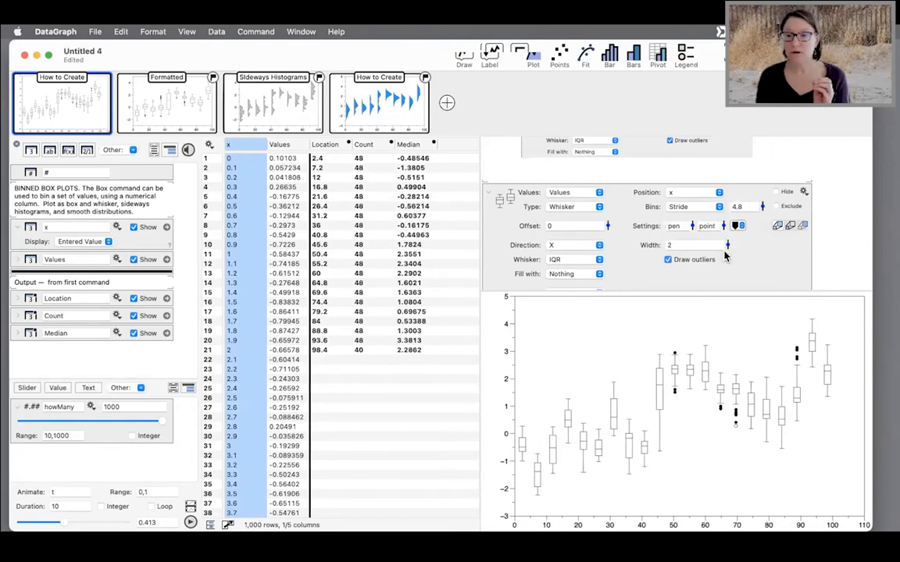
left_click(170, 106)
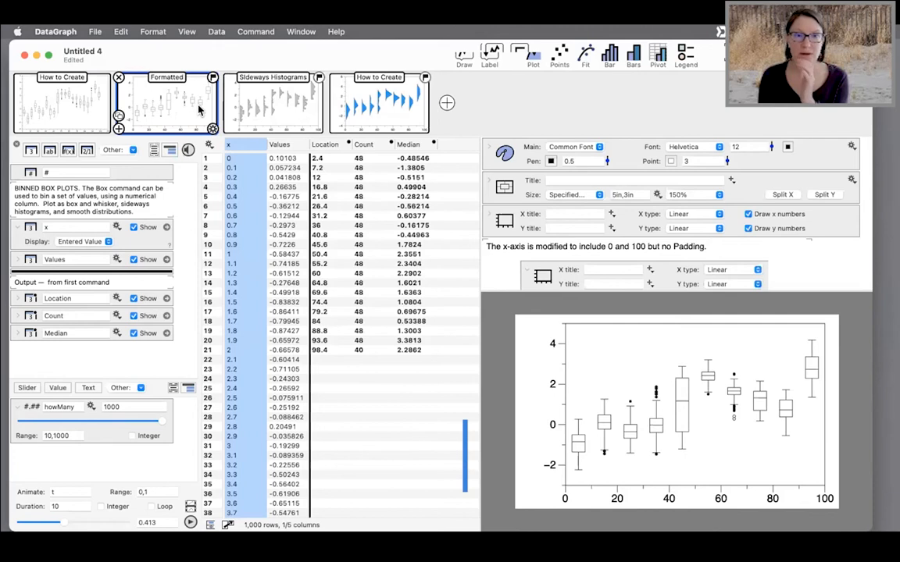
In the Sideways Histograms graph, set the Box command's type to Histogram, its width to 9 and its max to 0.25.
left_click(273, 103)
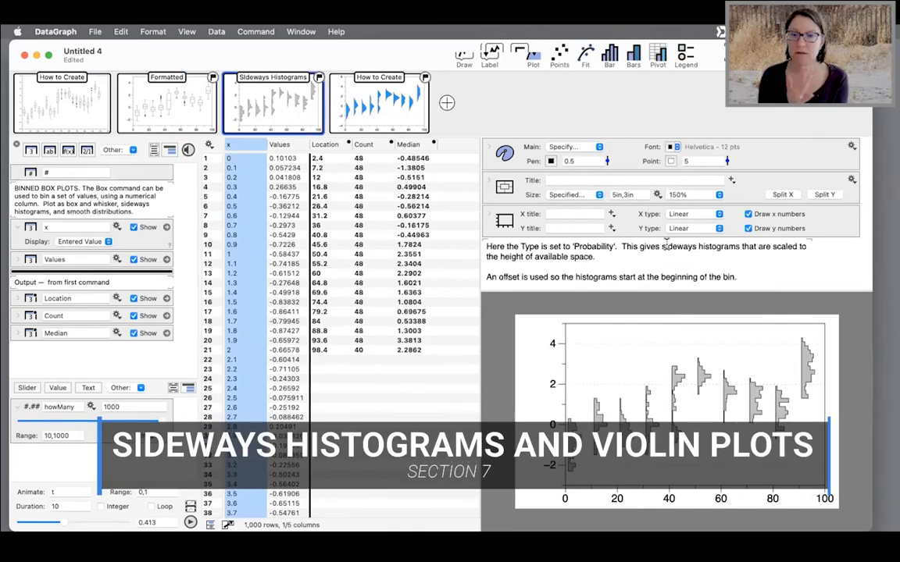
scroll(664, 245, "down", 5)
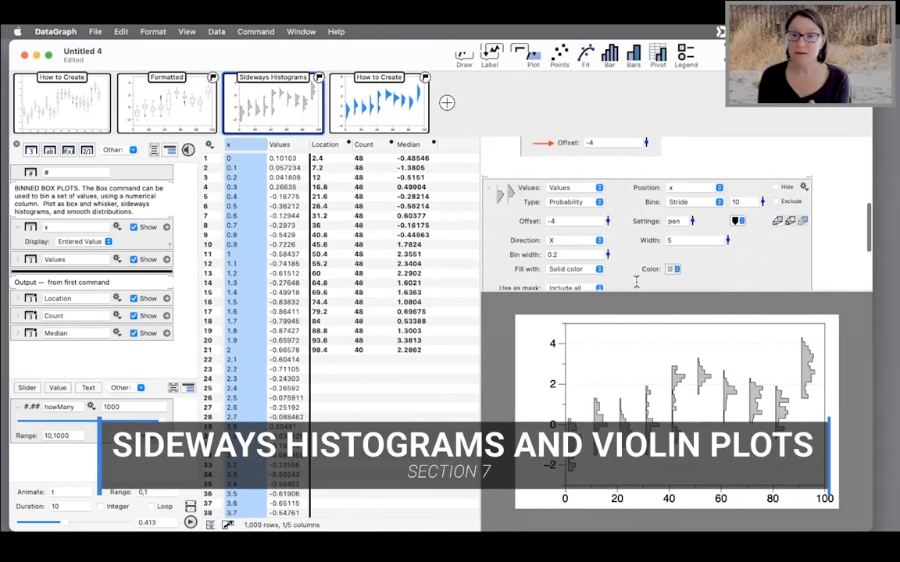
scroll(609, 249, "down", 2)
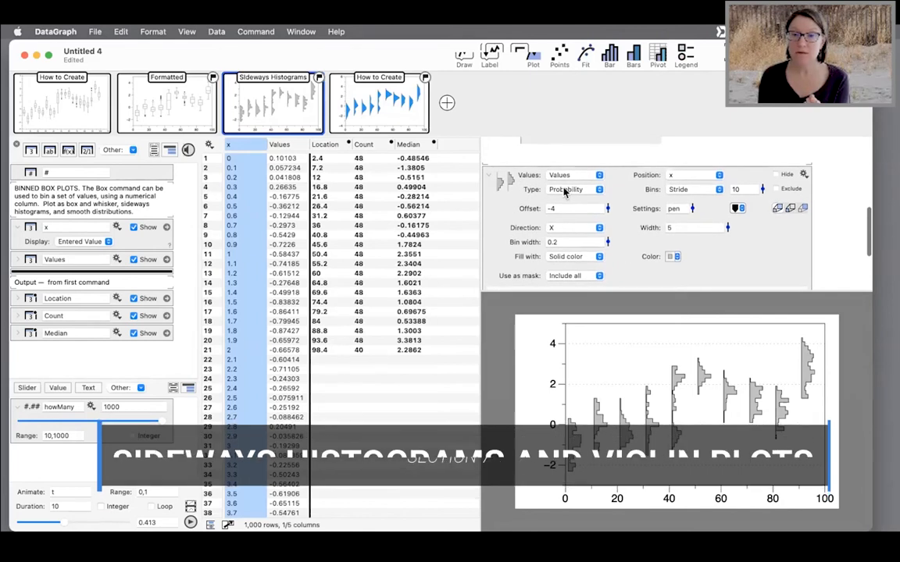
left_click(565, 191)
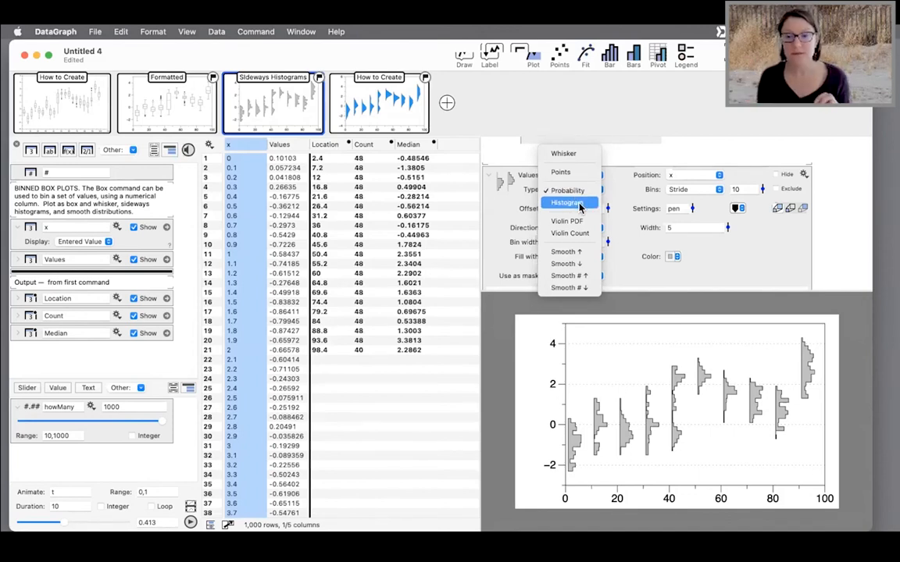
left_click(579, 206)
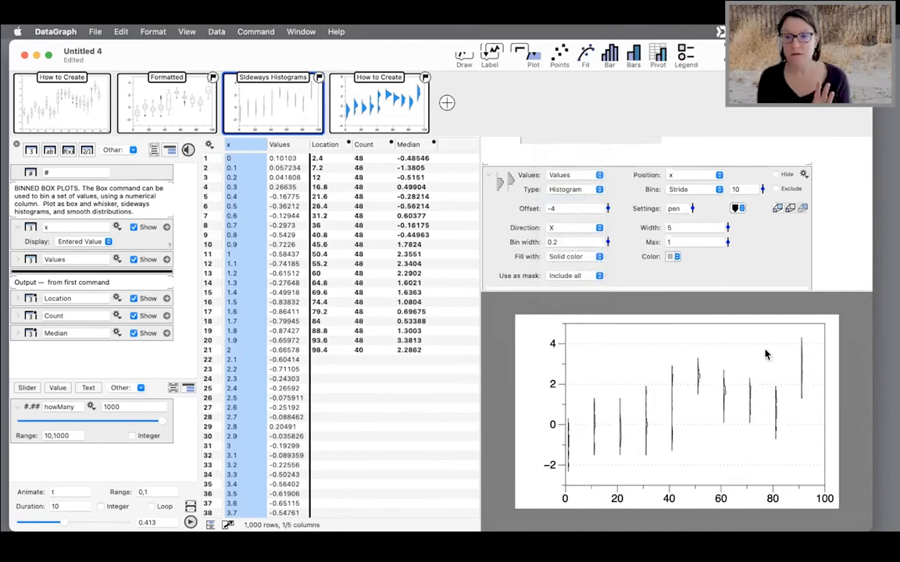
left_click_drag(725, 228, 727, 262)
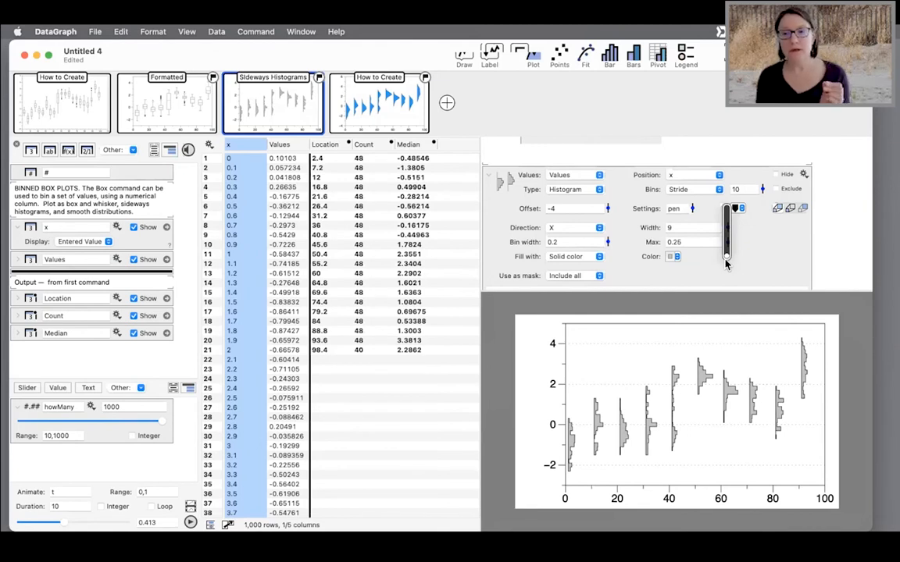
left_click_drag(726, 266, 725, 266)
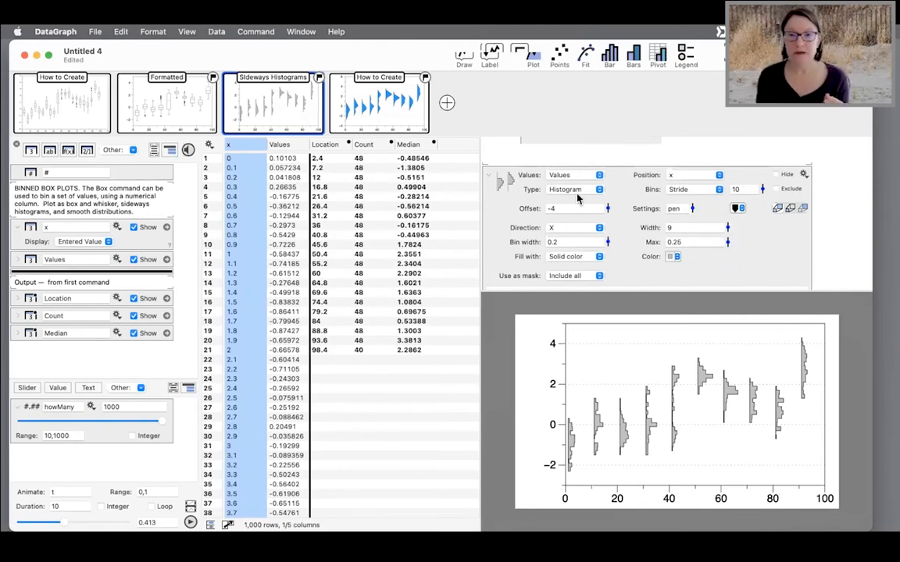
Try the Violin PDF and Violin Count types on the Box command and check the bin counts in its statistics table.
left_click(576, 191)
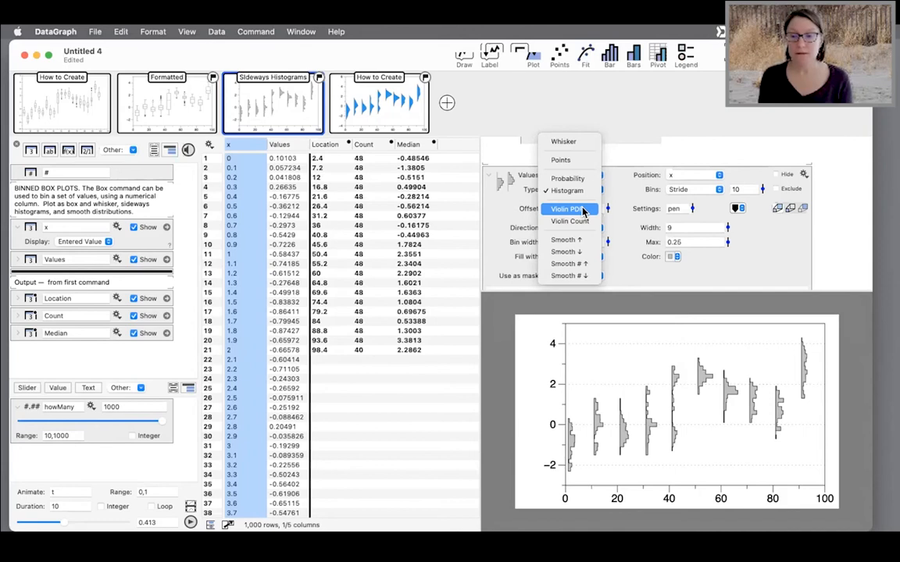
left_click(583, 212)
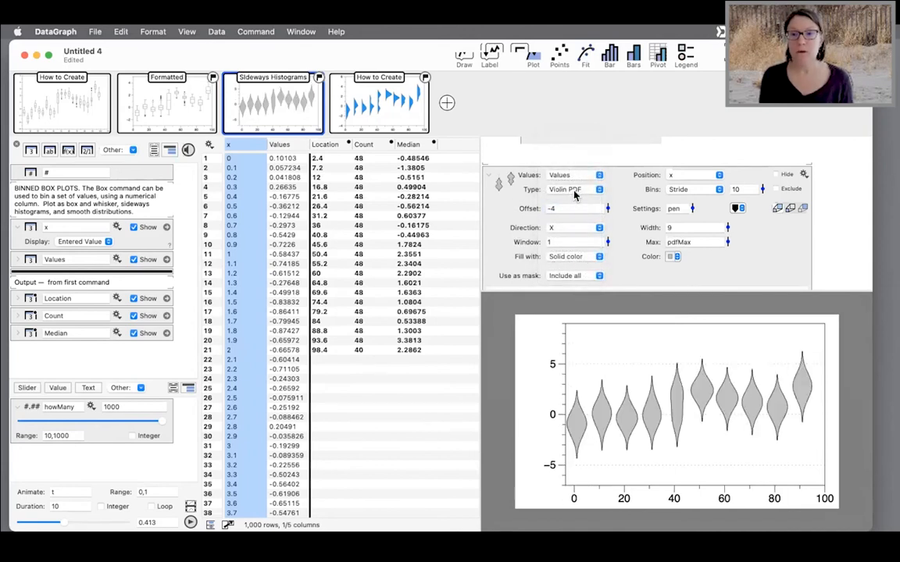
left_click(577, 189)
left_click(574, 203)
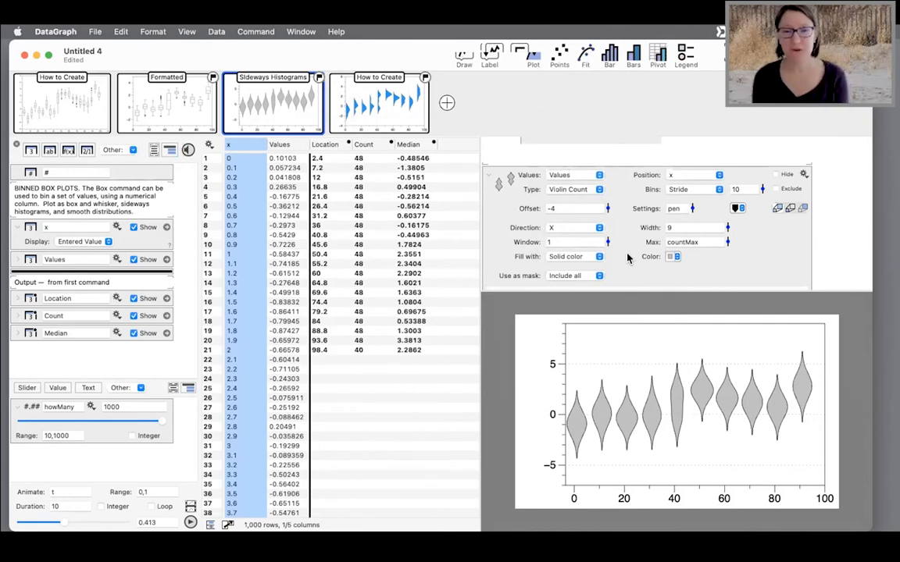
scroll(529, 256, "down", 3)
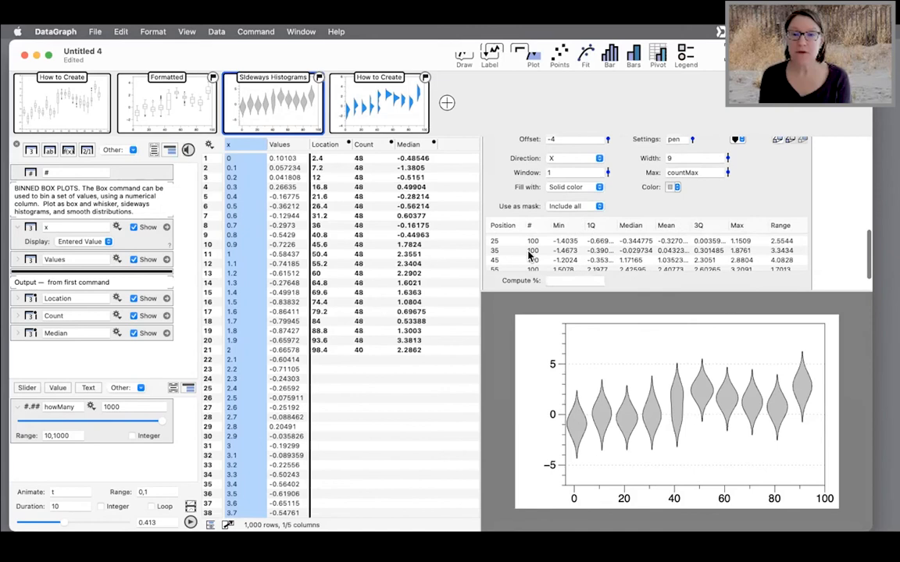
scroll(617, 250, "down", 4)
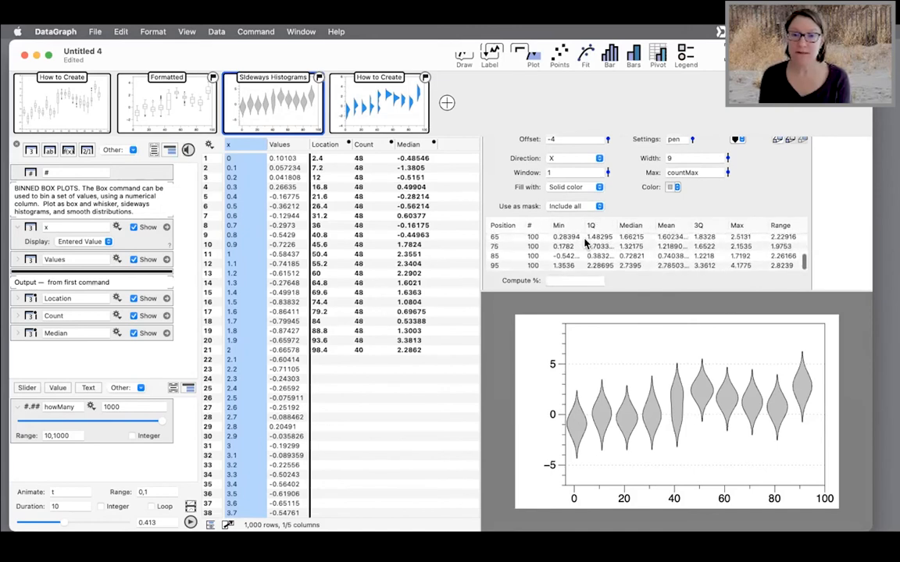
left_click(554, 247)
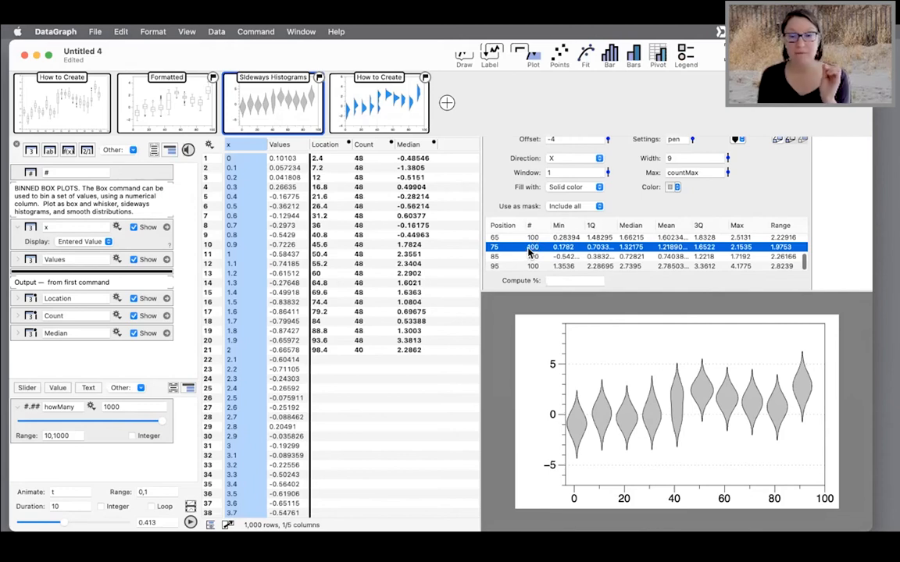
scroll(582, 168, "up", 4)
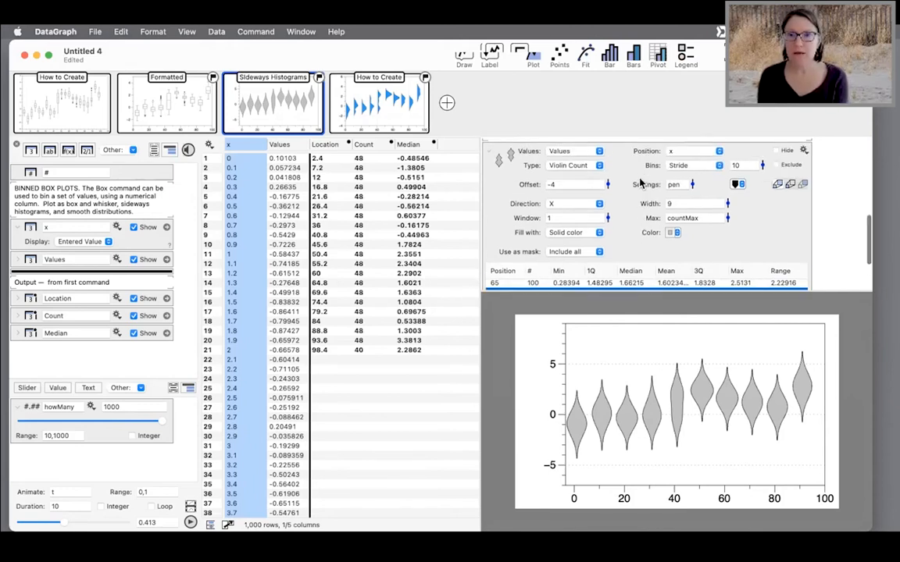
Switch the Box command's type back to Violin PDF for comparison, and return it to Violin Count.
left_click(578, 175)
left_click(580, 167)
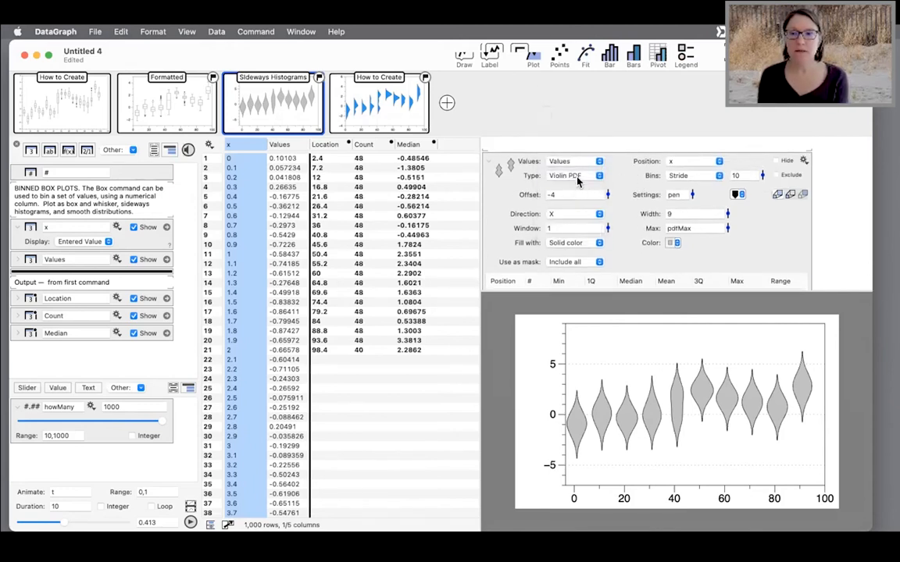
left_click(572, 175)
left_click(576, 188)
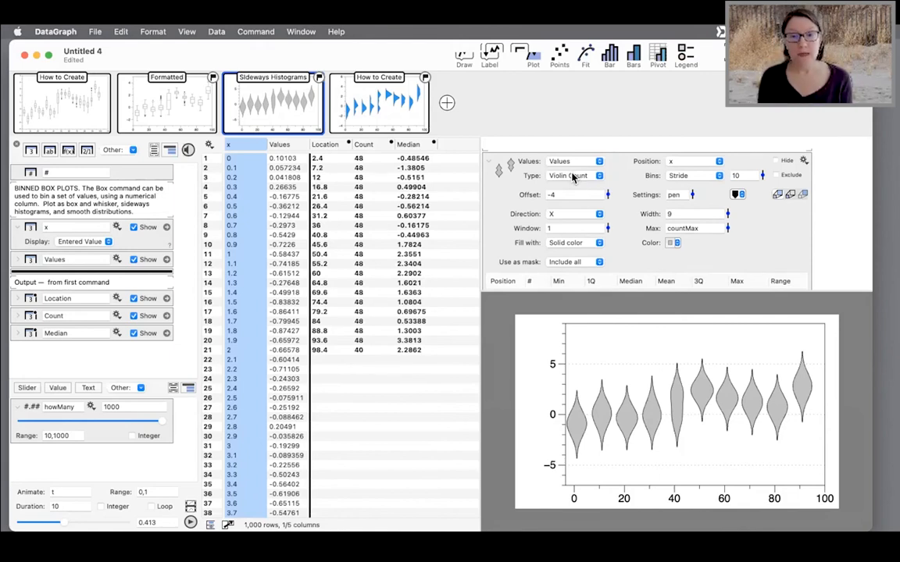
left_click(572, 176)
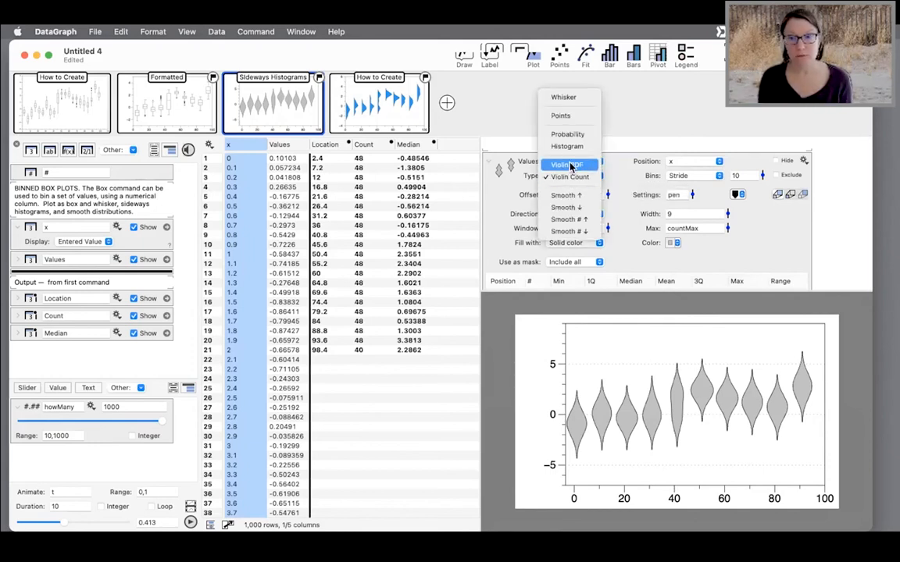
left_click(565, 179)
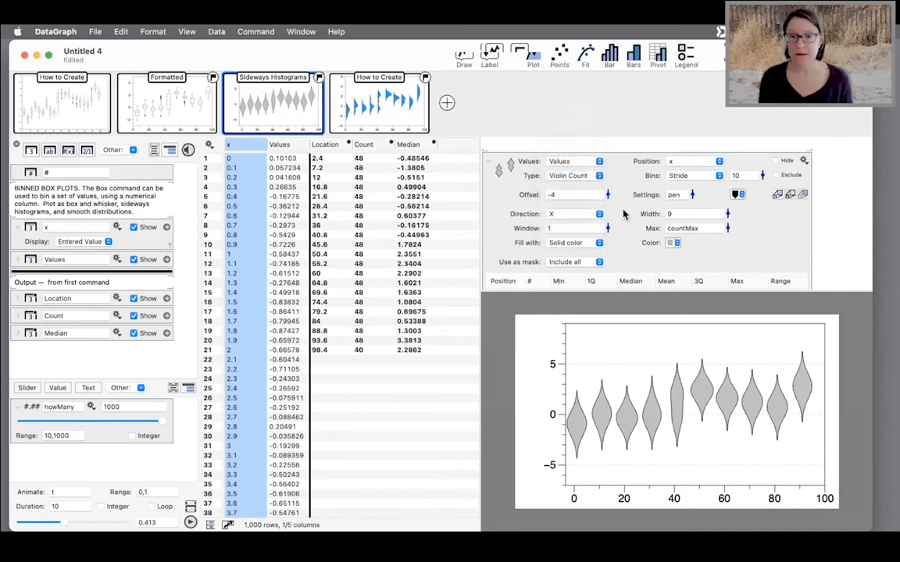
Set the Box command's type to Smooth ↑ and reduce the smoothing window to 0.16.
left_click(570, 176)
left_click(572, 196)
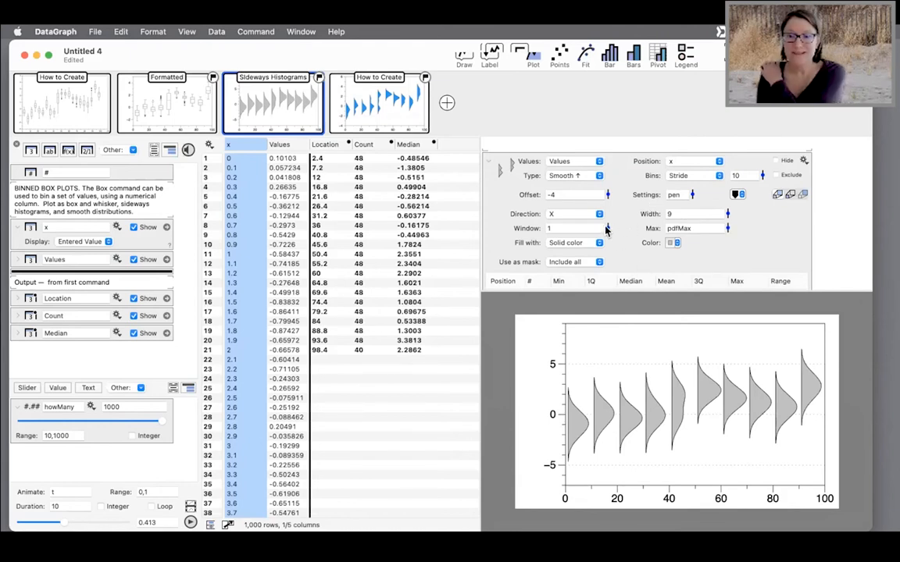
left_click_drag(608, 228, 605, 253)
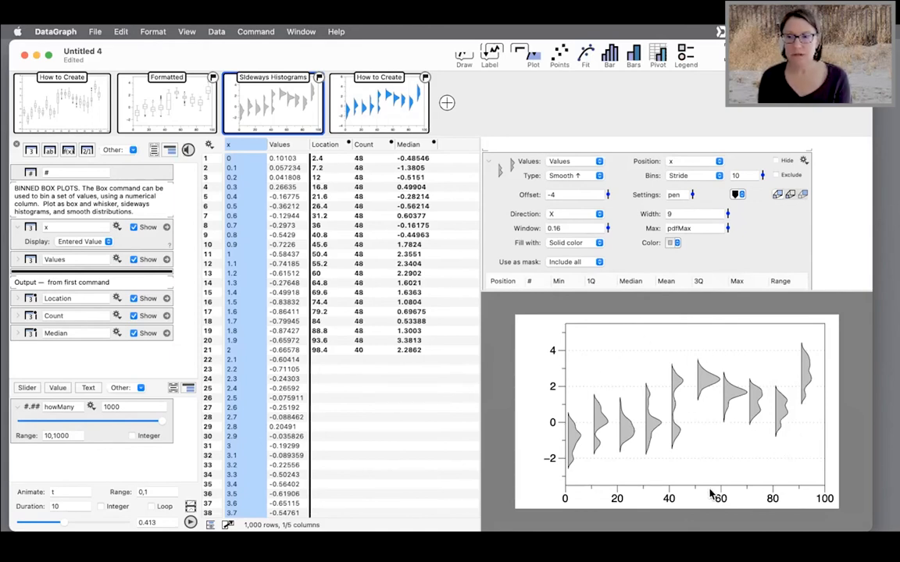
Compare the smooth distributions with the box plots in the Formatted graph, and return to the Sideways Histograms graph.
mouse_move(180, 117)
left_click(163, 84)
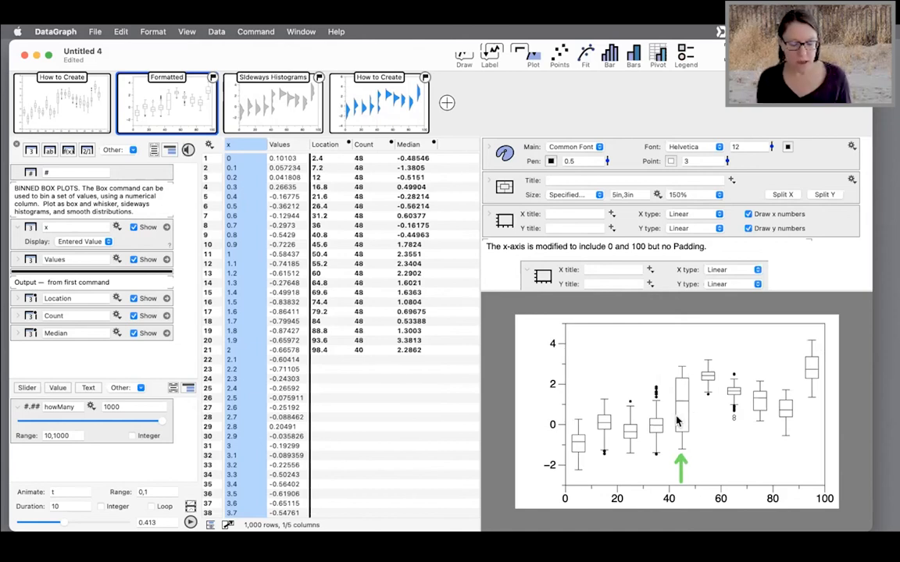
left_click(264, 107)
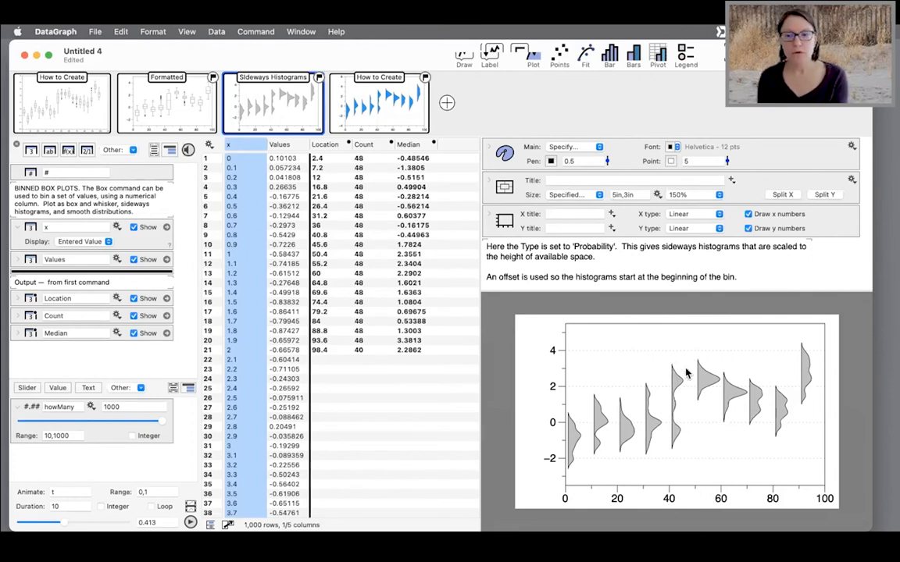
Set the smooth distributions' bin stride to 3.4 and max to 3.4, keeping the Smooth ↑ type.
scroll(700, 258, "down", 4)
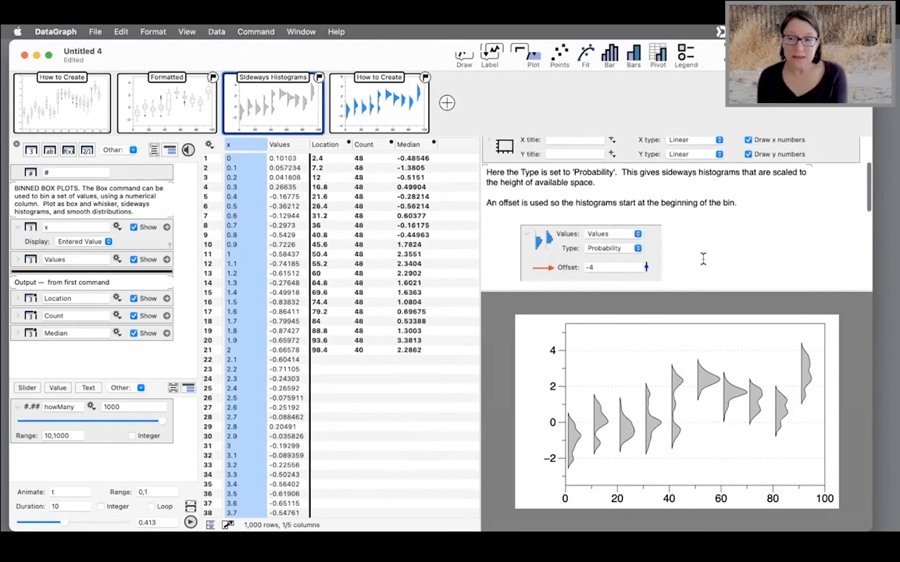
scroll(744, 237, "down", 5)
left_click_drag(763, 201, 764, 218)
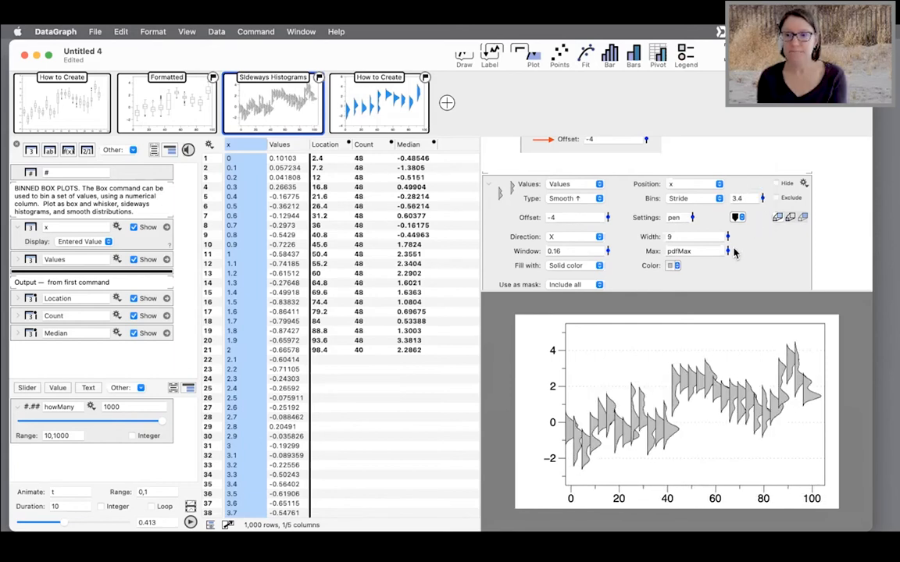
left_click_drag(727, 251, 727, 219)
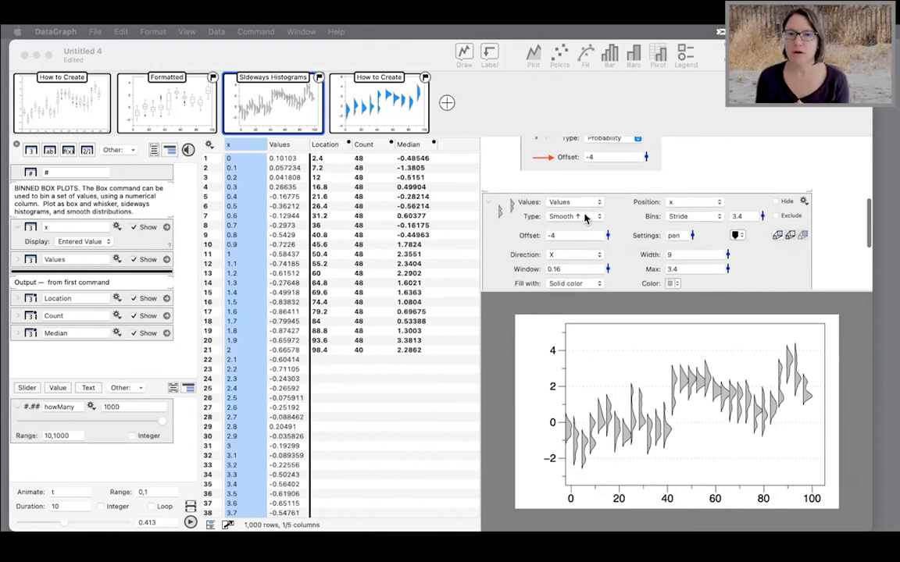
left_click(587, 216)
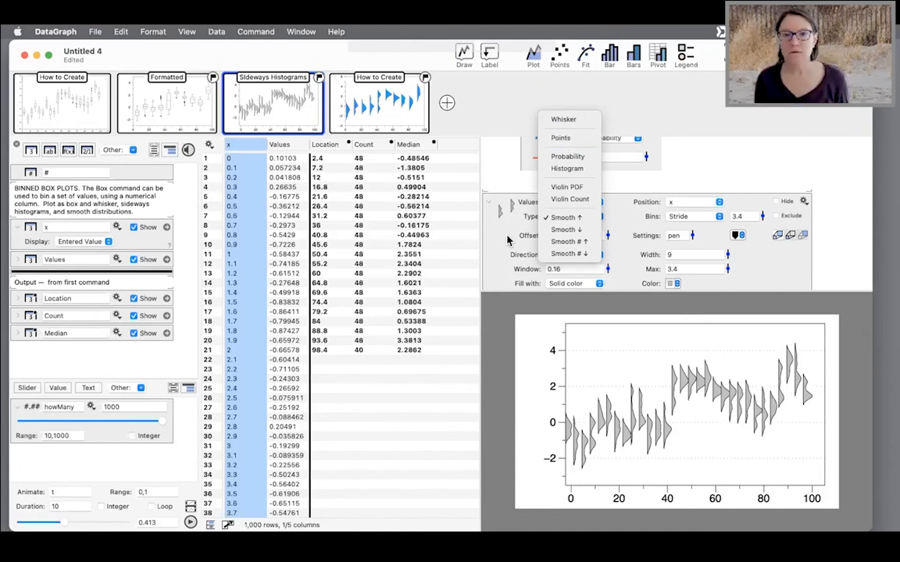
left_click(459, 217)
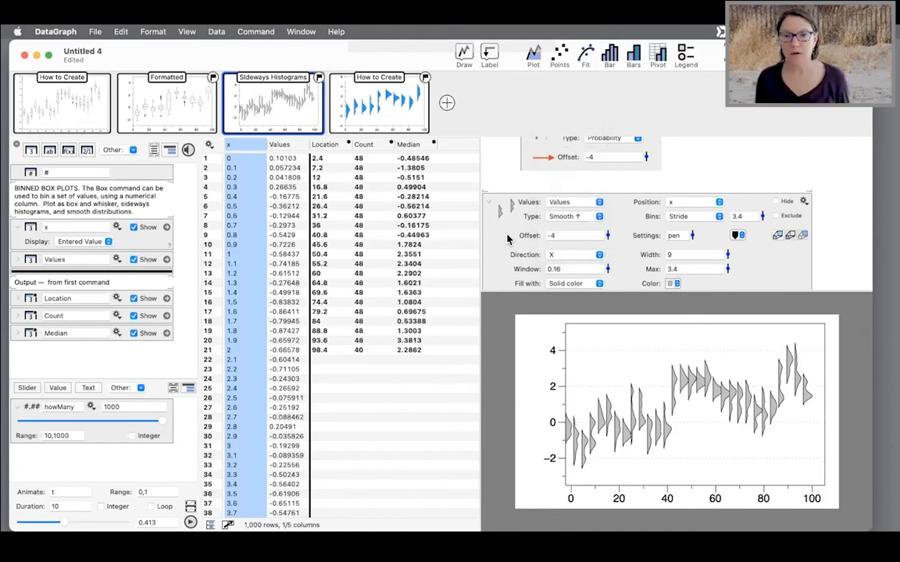
In the Formatted graph, expand the Box command's settings and set its computed percentile to 95%.
left_click(80, 95)
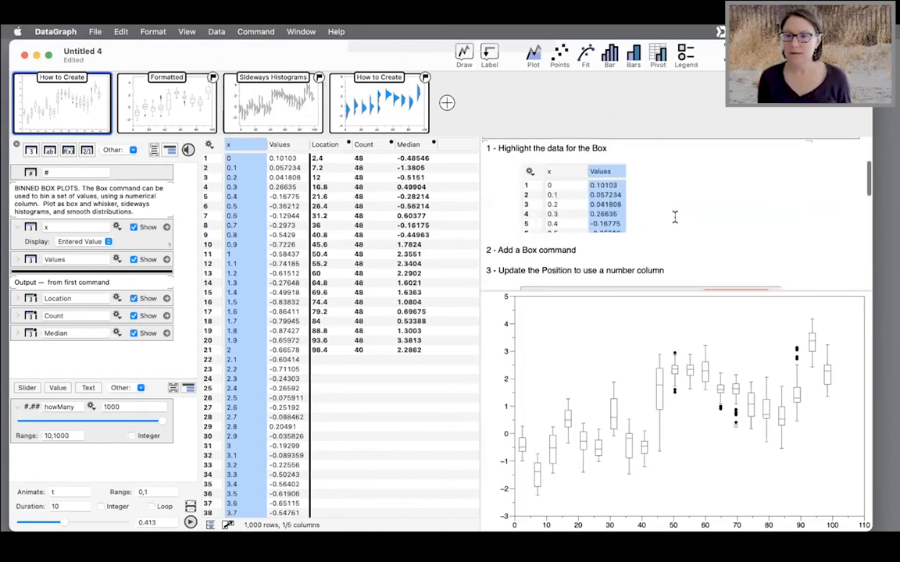
left_click(166, 103)
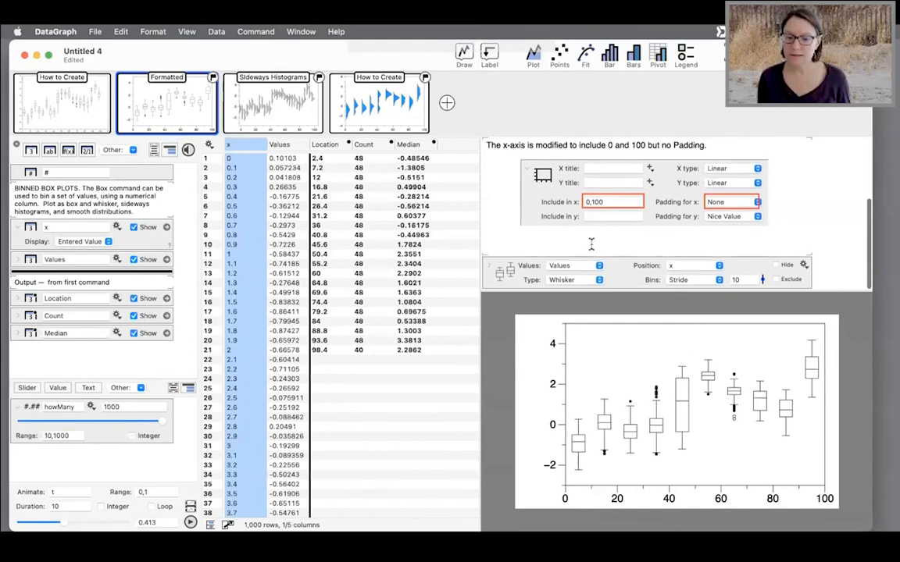
left_click(490, 266)
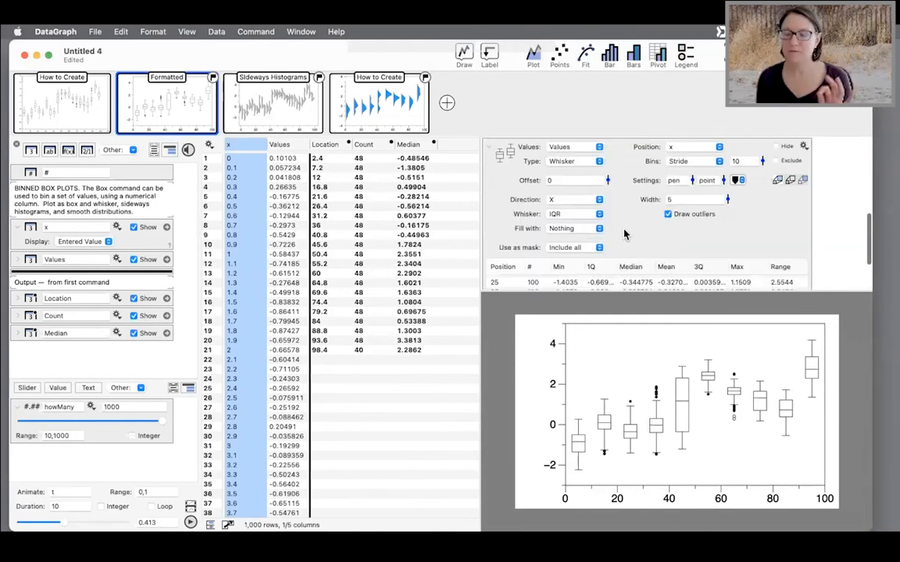
scroll(632, 230, "down", 3)
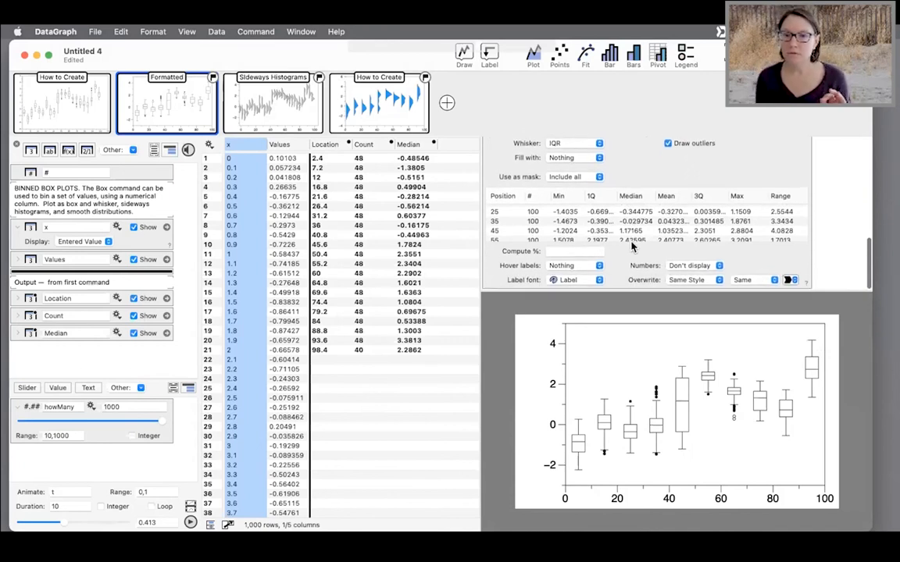
left_click(559, 250)
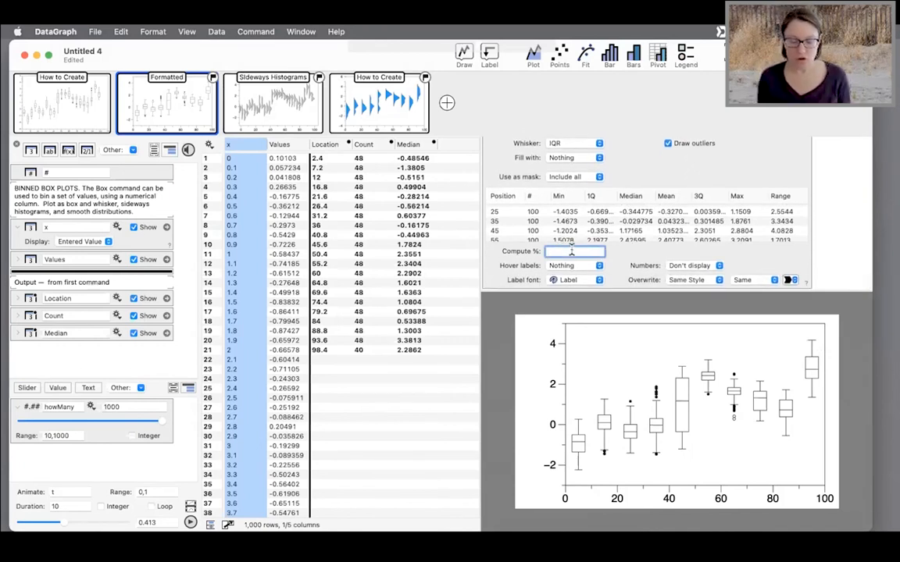
type("95%")
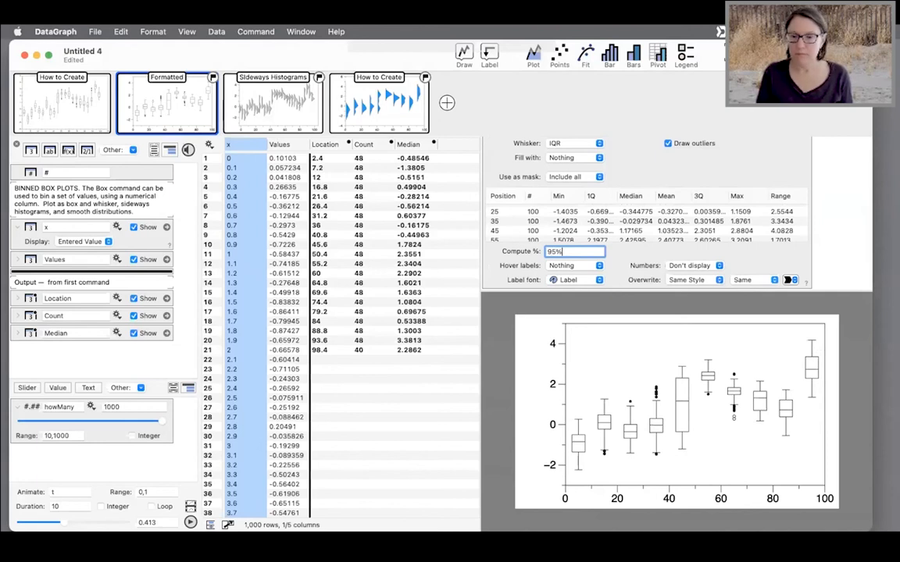
key("Return")
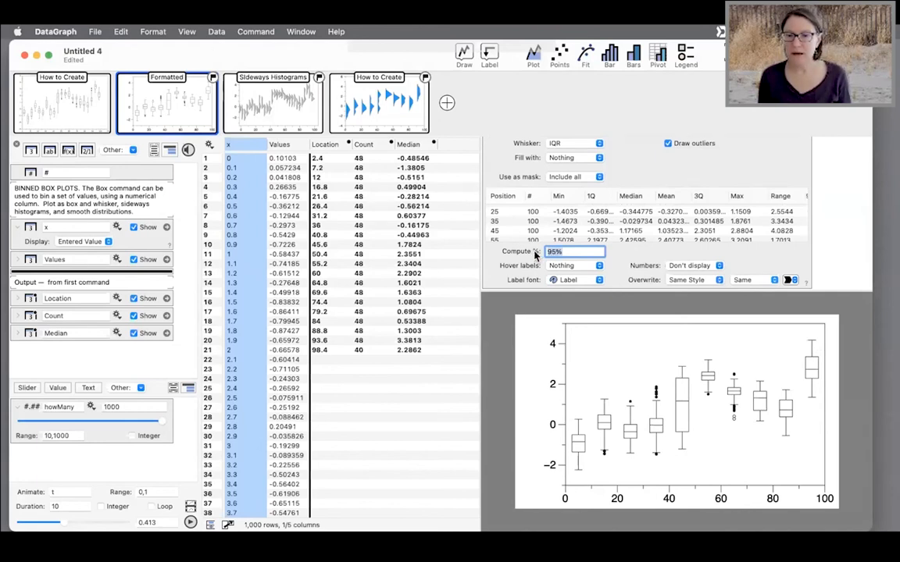
Set the Box command's number labels to 2 digits and turn off the median labels.
left_click(692, 268)
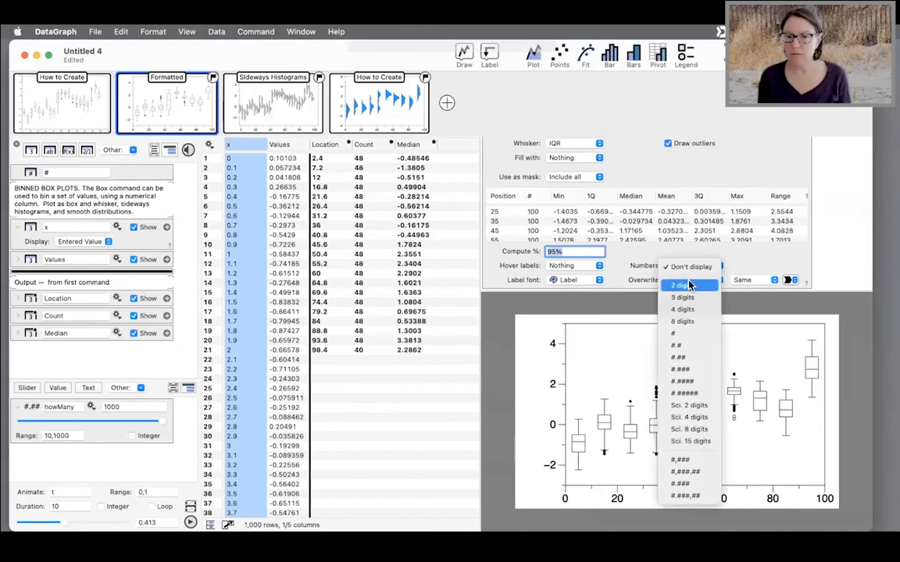
left_click(679, 287)
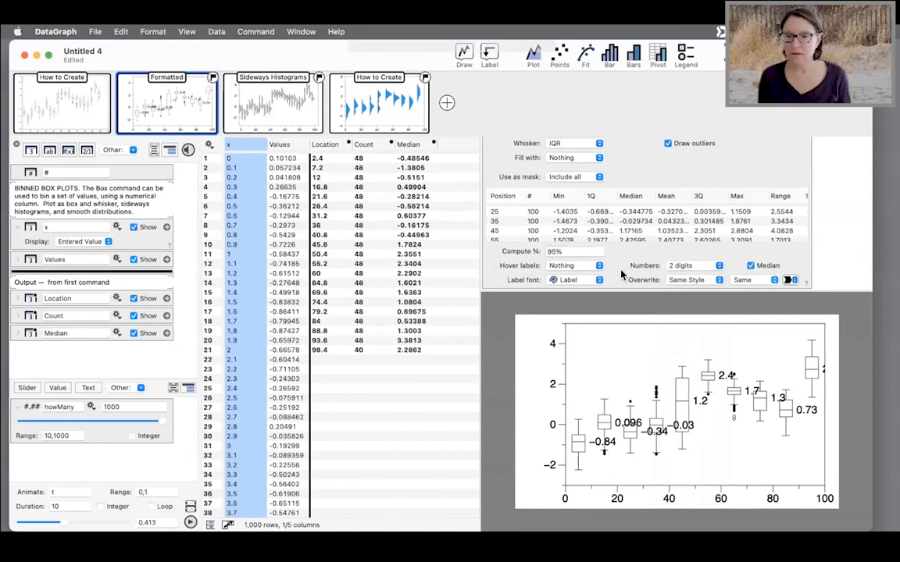
left_click(764, 266)
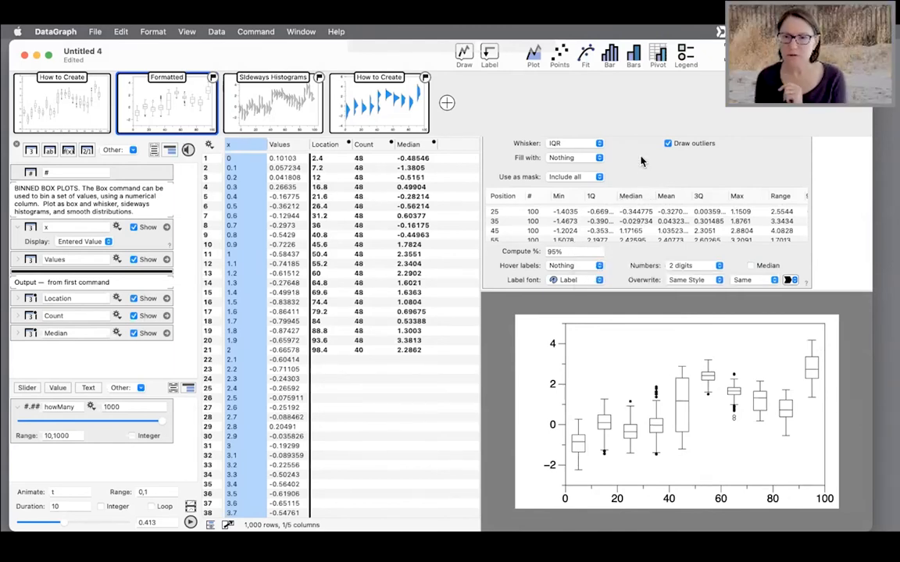
Set the Box command's whiskers to Percentages and inspect the list of percentages for the whisker lines.
scroll(641, 161, "up", 3)
left_click(574, 195)
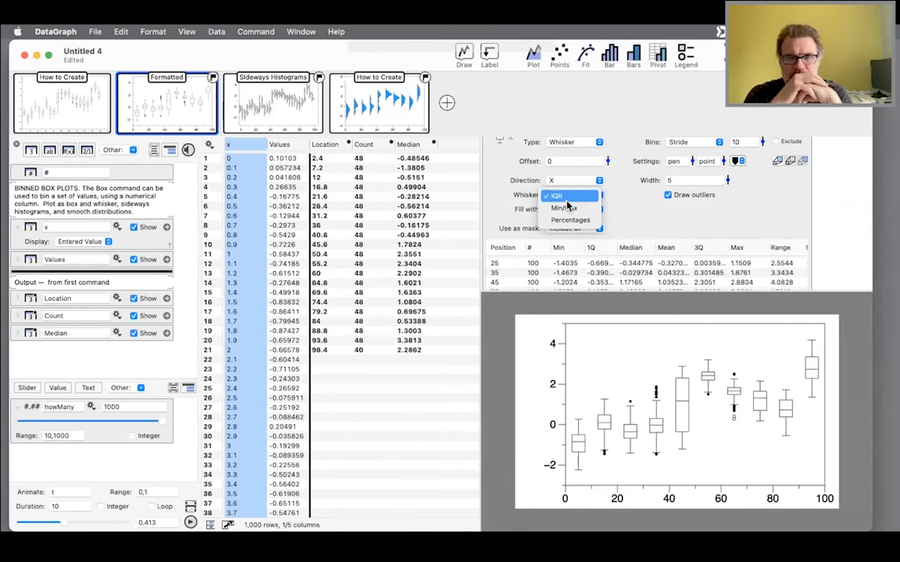
left_click(569, 219)
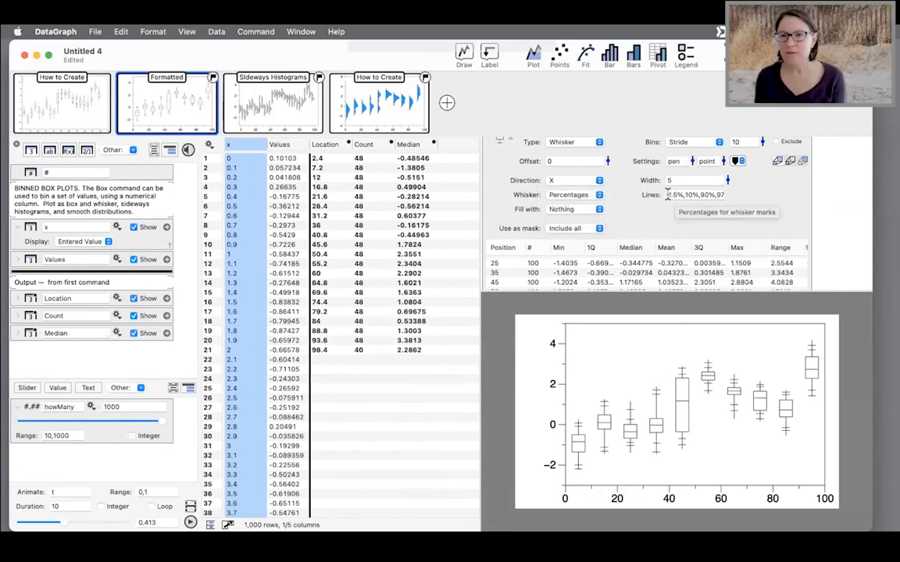
left_click(668, 194)
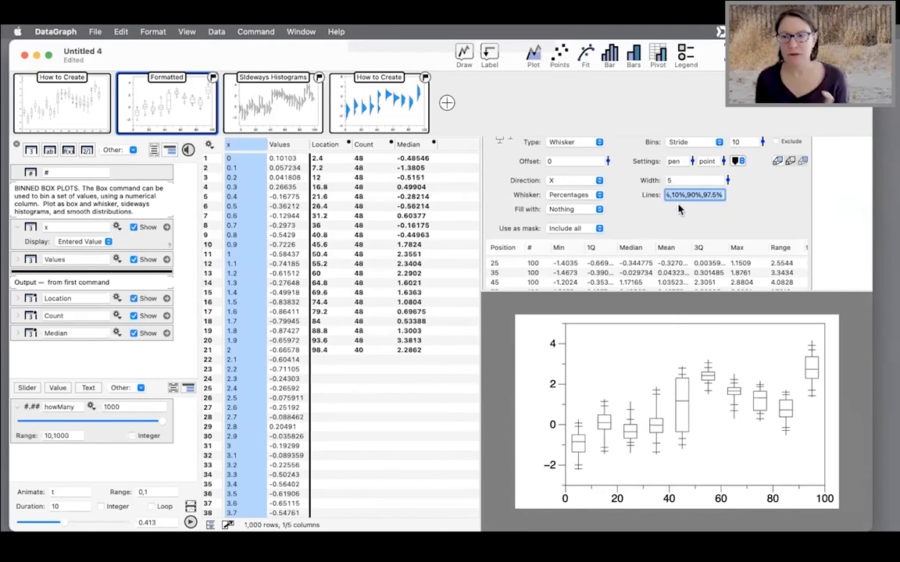
left_click(692, 195)
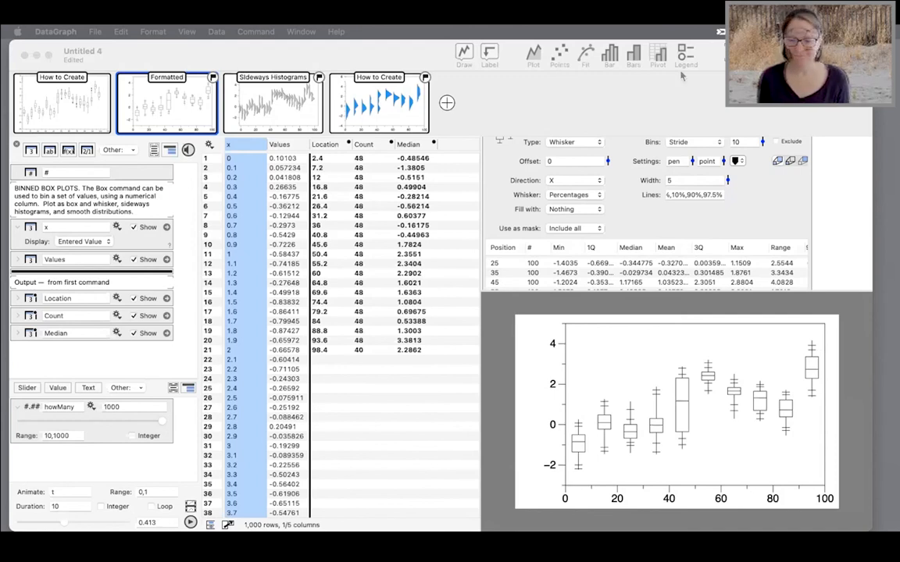
Open the online examples and look through the Analysis examples matching the Box search.
left_click(90, 32)
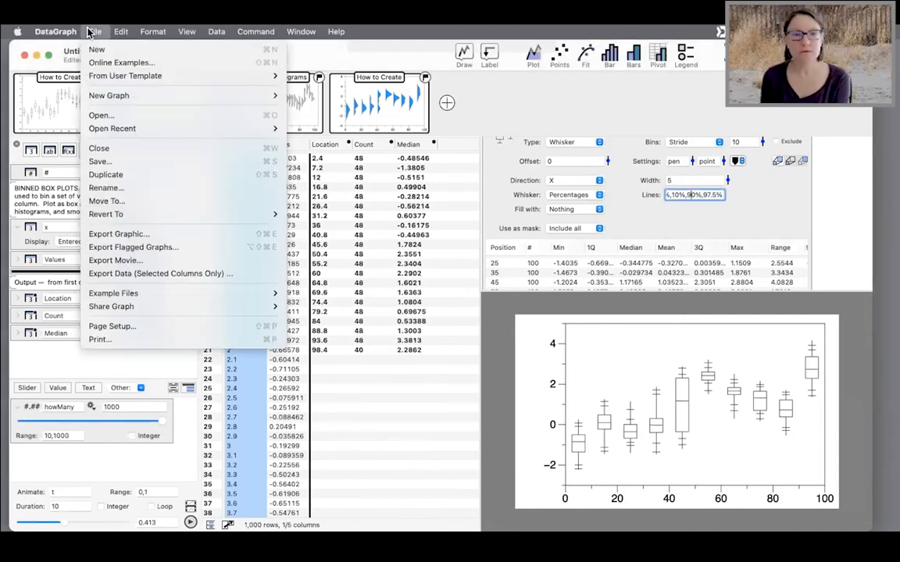
left_click(148, 63)
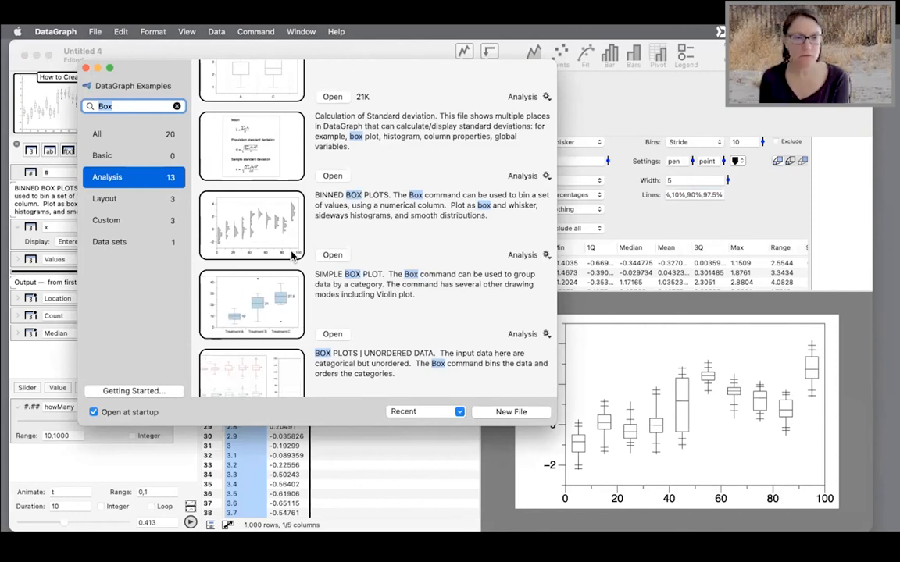
scroll(258, 265, "up", 3)
scroll(258, 266, "up", 7)
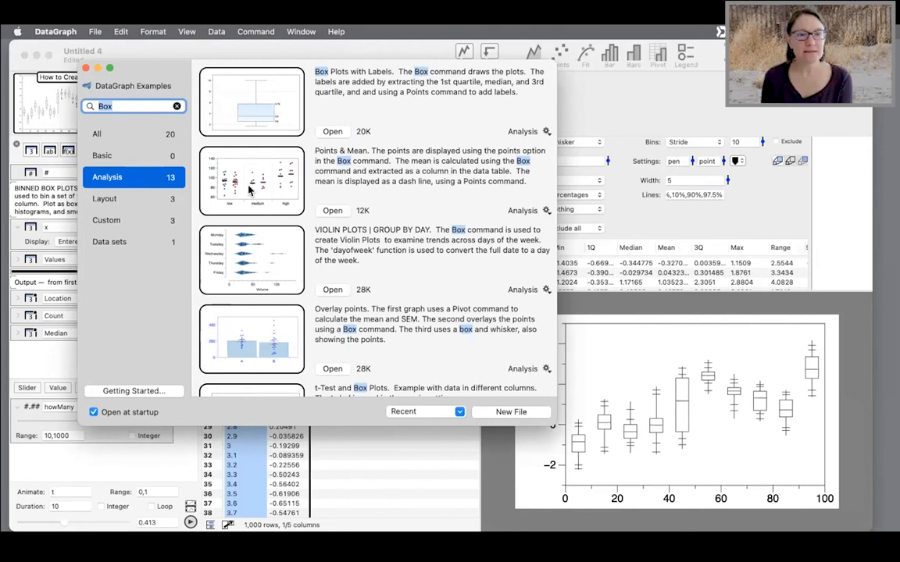
Clear the Box search and look through the full list of Analysis examples.
left_click(125, 104)
key("BackSpace")
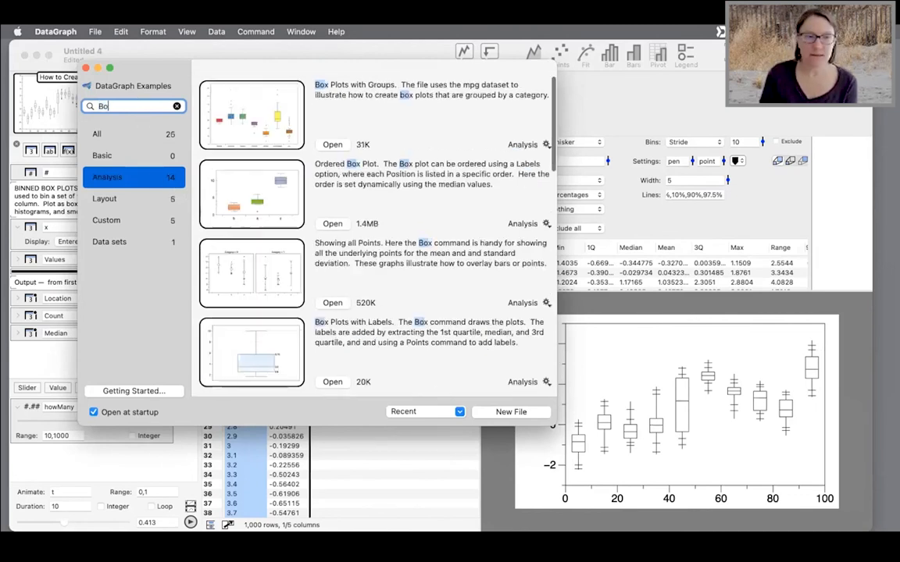
key("BackSpace")
key("BackSpace")
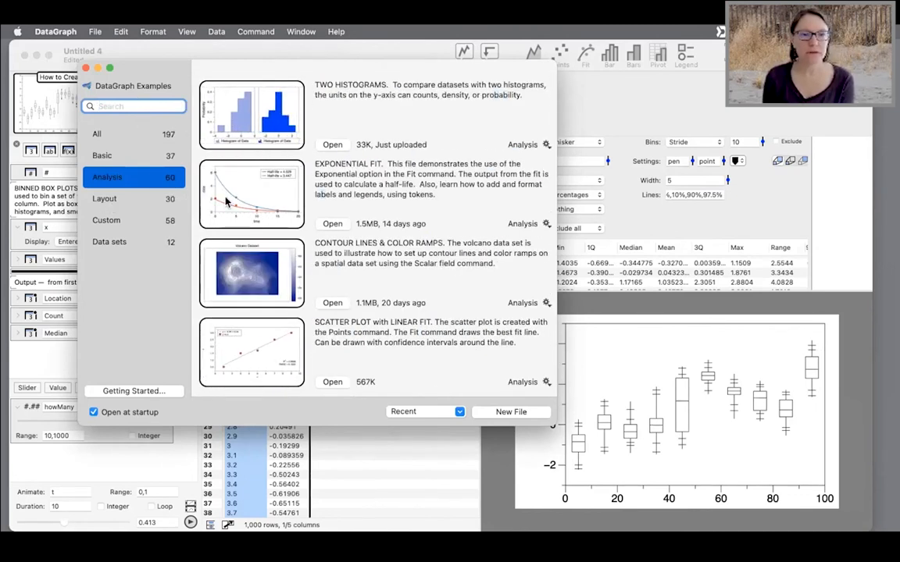
scroll(257, 328, "down", 5)
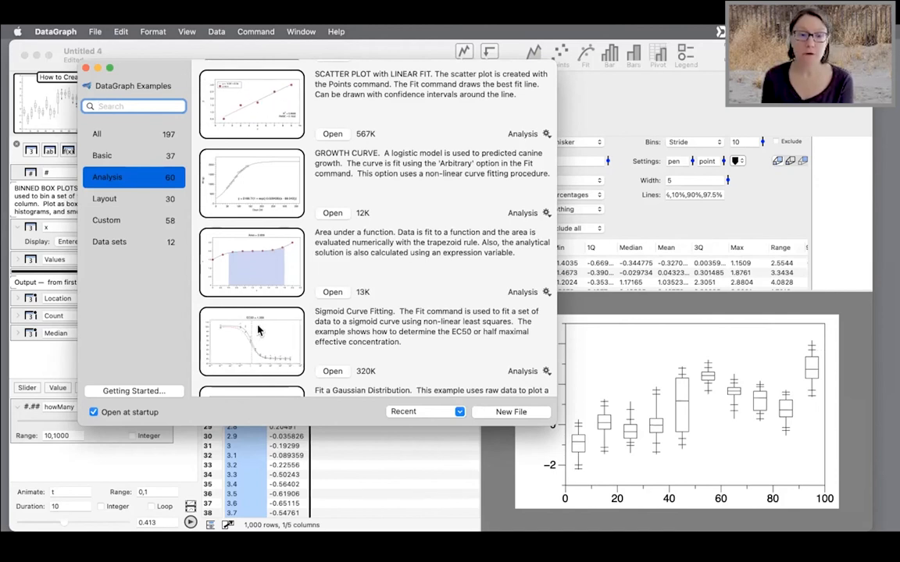
scroll(260, 320, "down", 3)
scroll(278, 250, "down", 3)
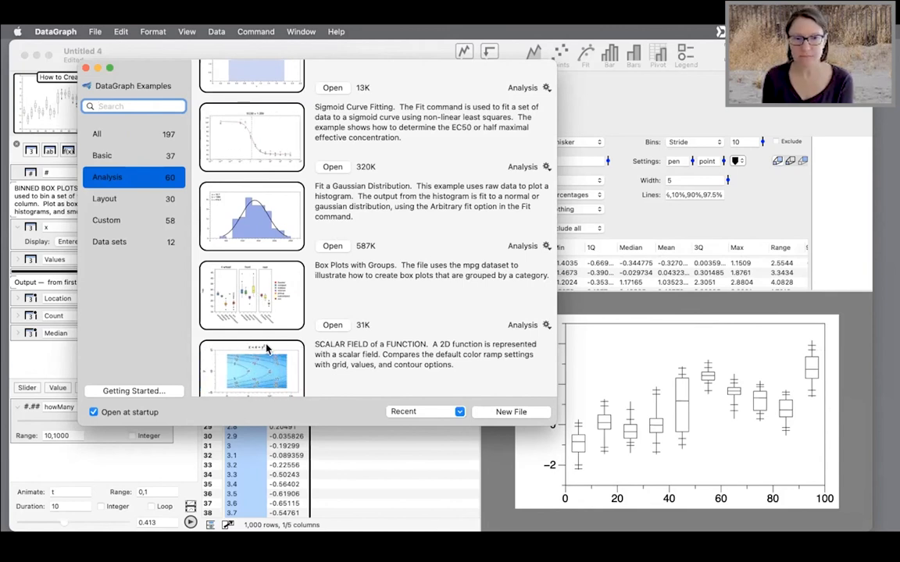
Search the Analysis examples for "Funct" and look through the matching files.
type("Fu")
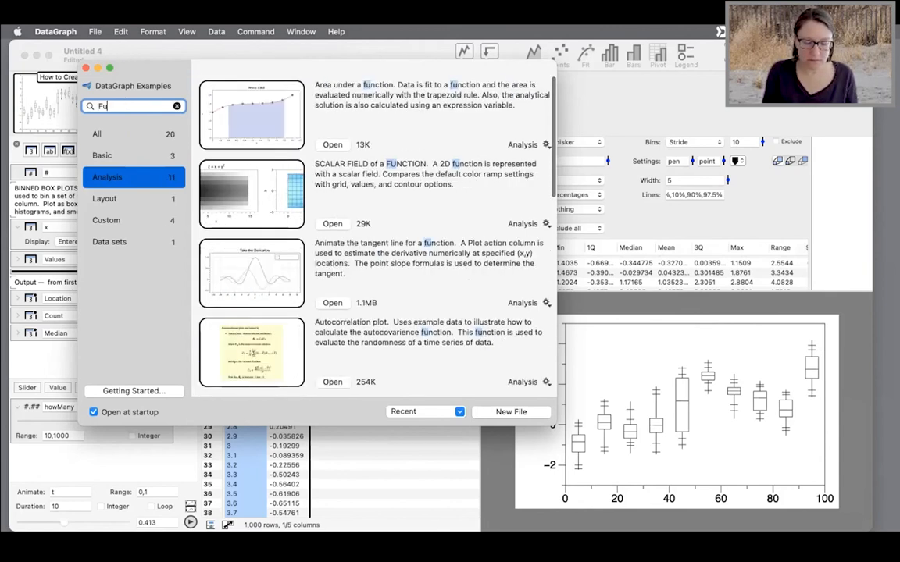
type("nct")
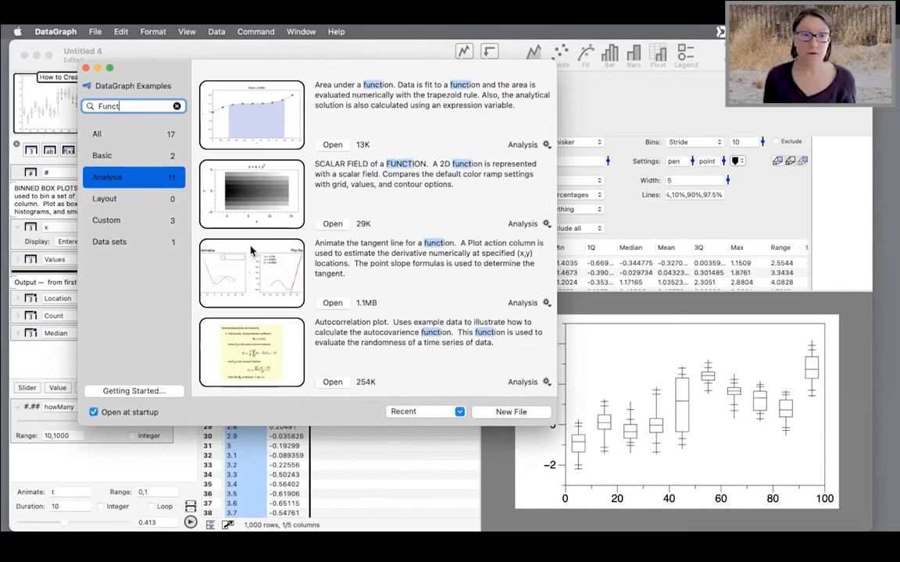
scroll(286, 267, "down", 2)
scroll(285, 267, "down", 10)
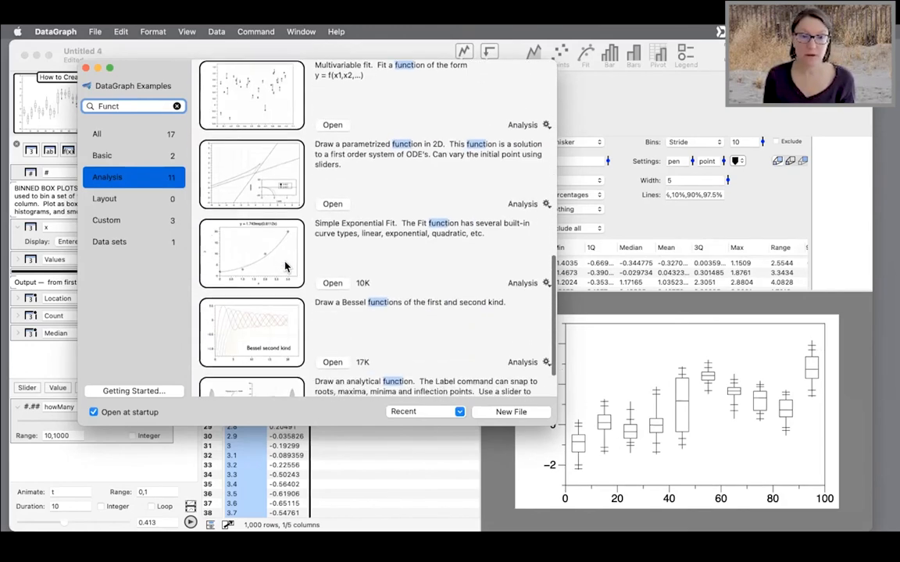
scroll(267, 341, "down", 2)
scroll(263, 133, "up", 15)
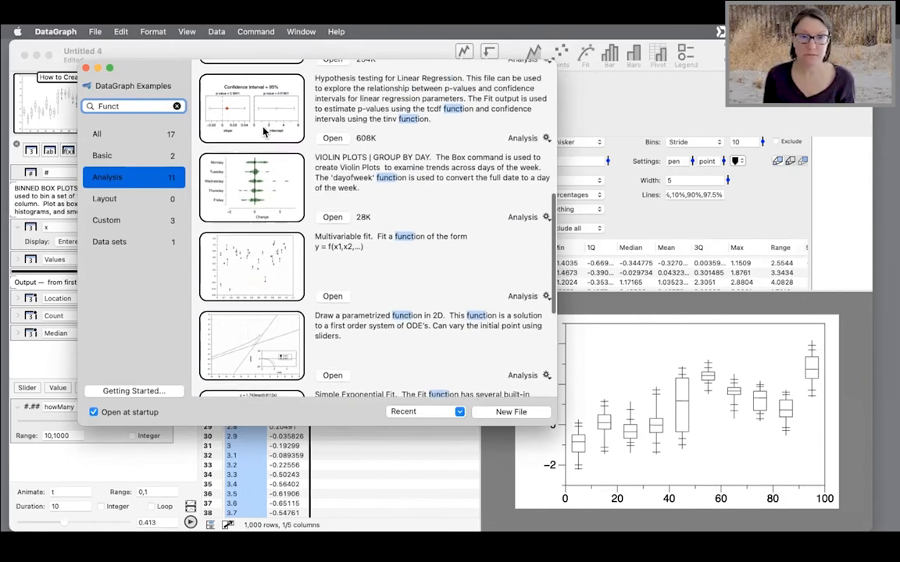
Clear the function search, search the Analysis examples for "pivot", and review the matching example descriptions.
left_click_drag(130, 108, 90, 110)
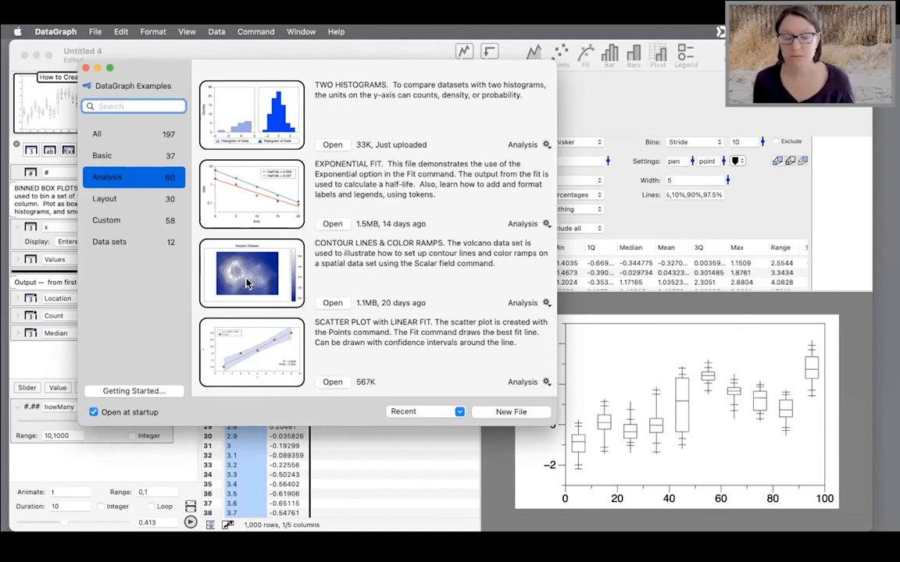
scroll(255, 278, "down", 2)
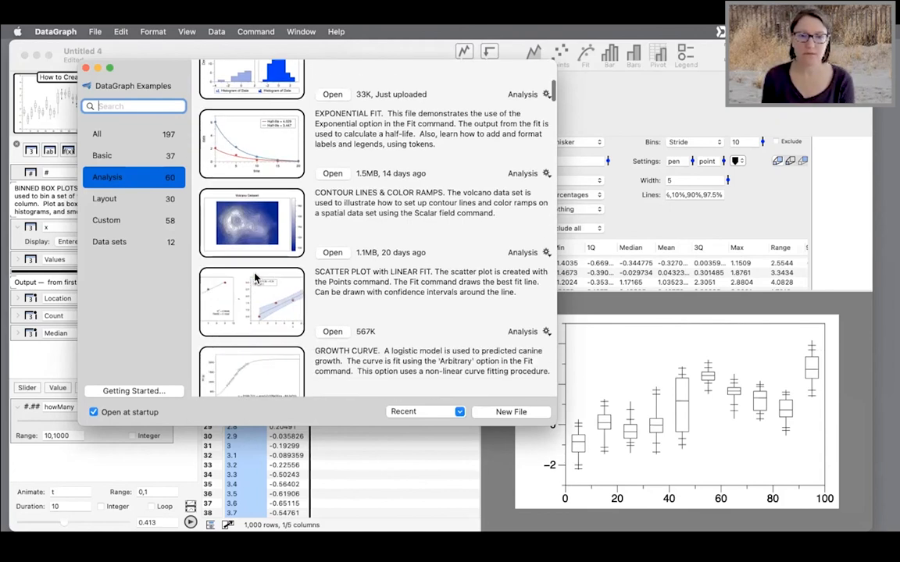
scroll(254, 277, "down", 4)
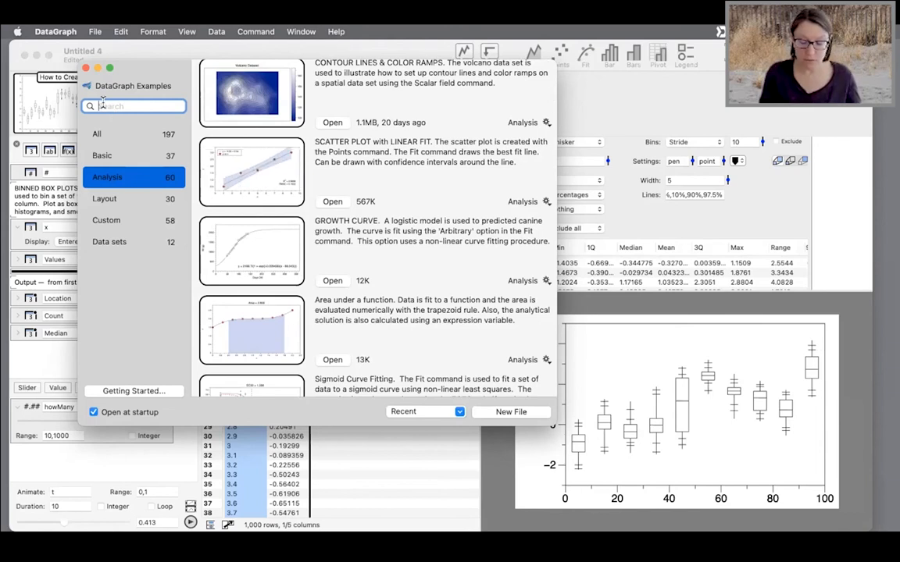
type("pivot")
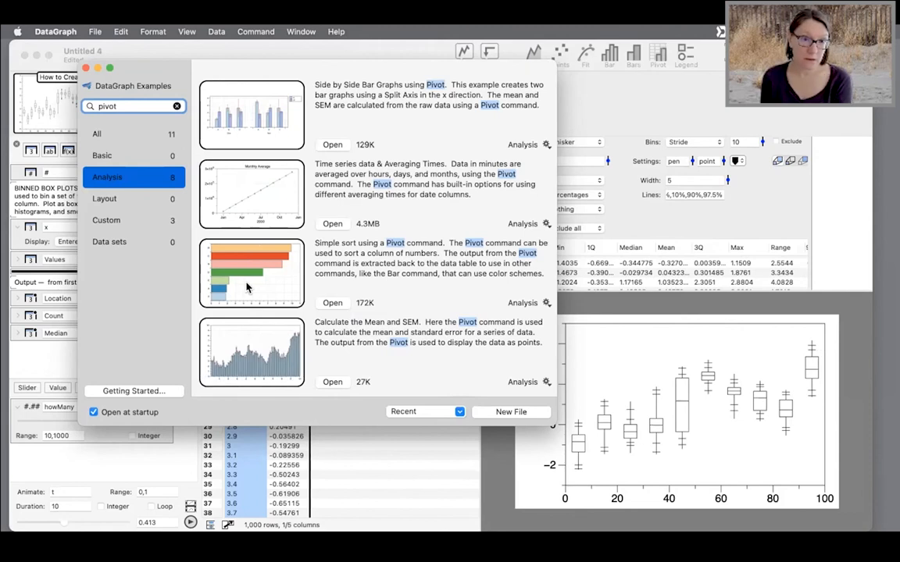
scroll(257, 290, "down", 4)
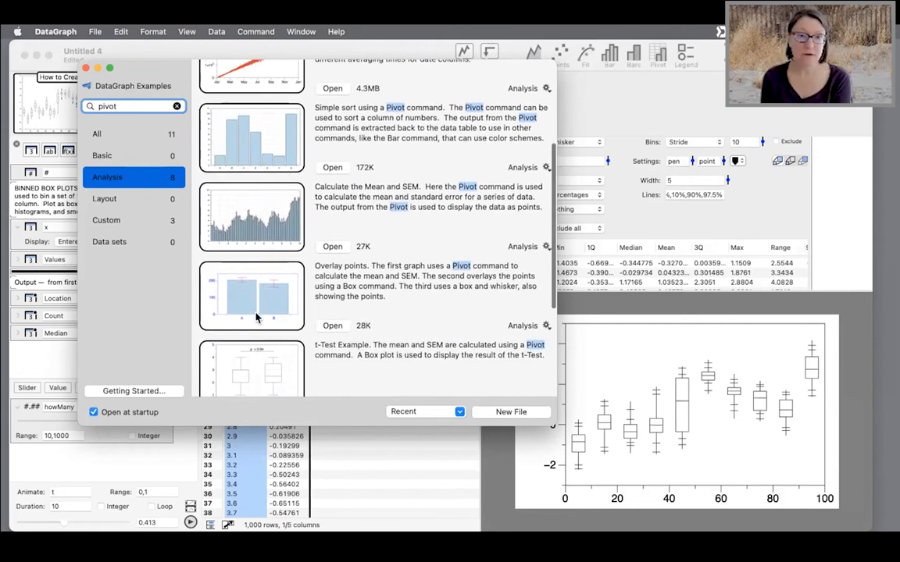
scroll(257, 317, "down", 5)
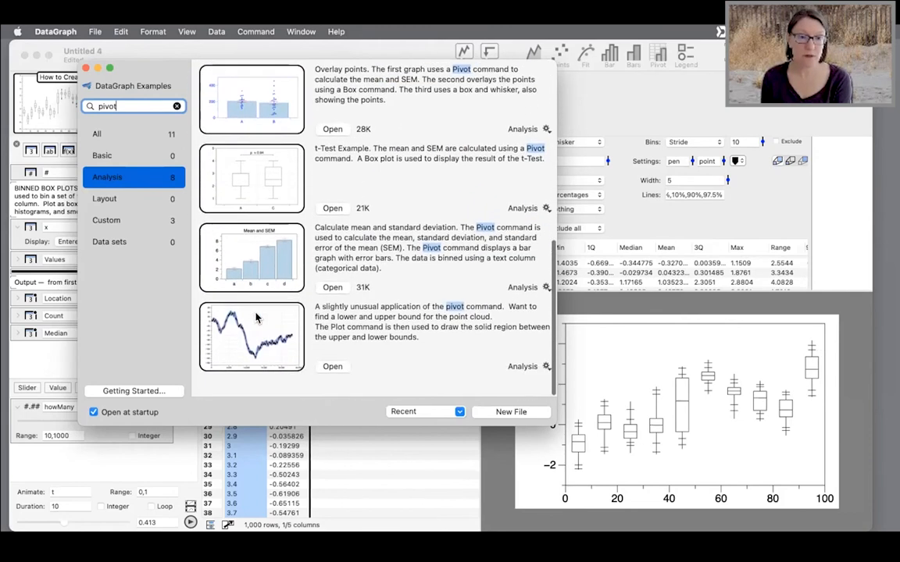
scroll(274, 211, "up", 6)
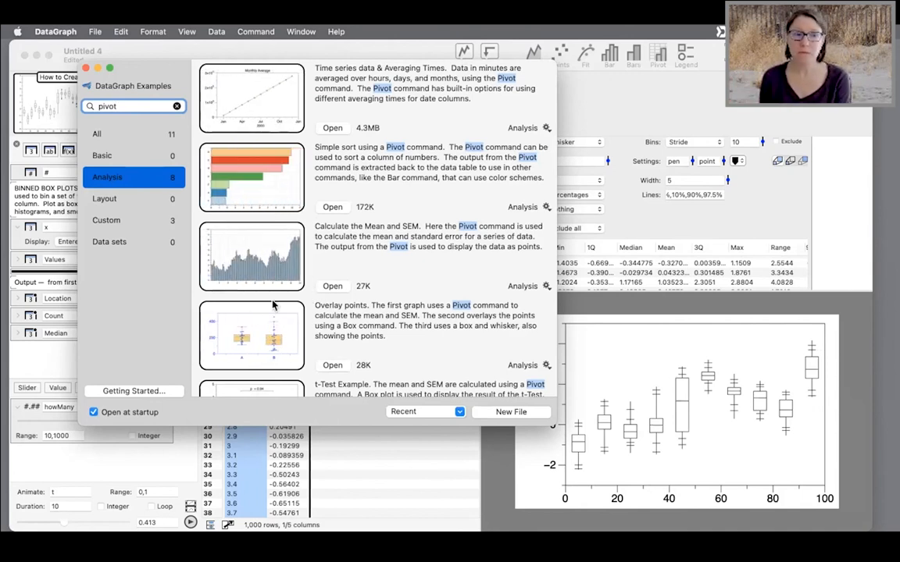
scroll(268, 329, "down", 5)
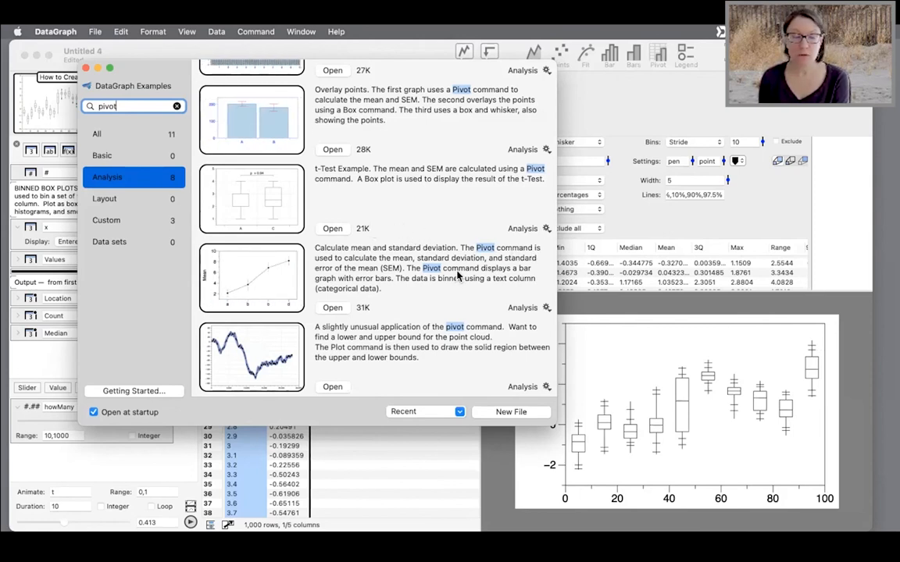
Switch to the Layout examples, clear the pivot search, and look through the example files in that category.
left_click(130, 199)
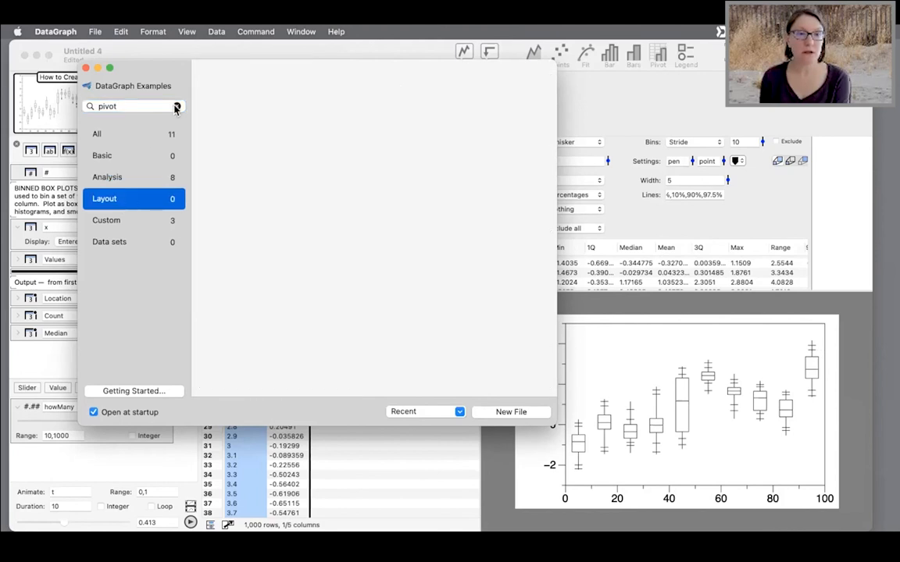
left_click(177, 106)
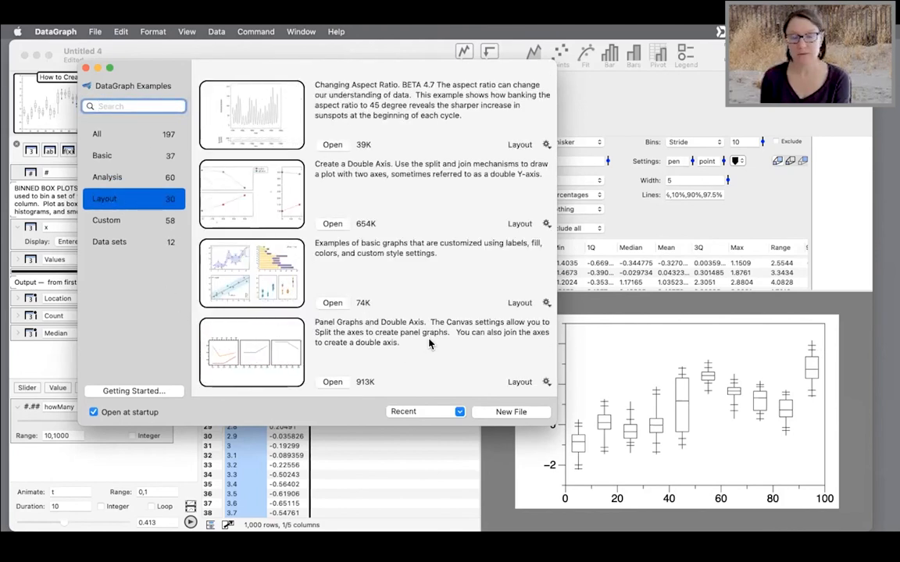
scroll(429, 344, "down", 1)
scroll(386, 311, "down", 3)
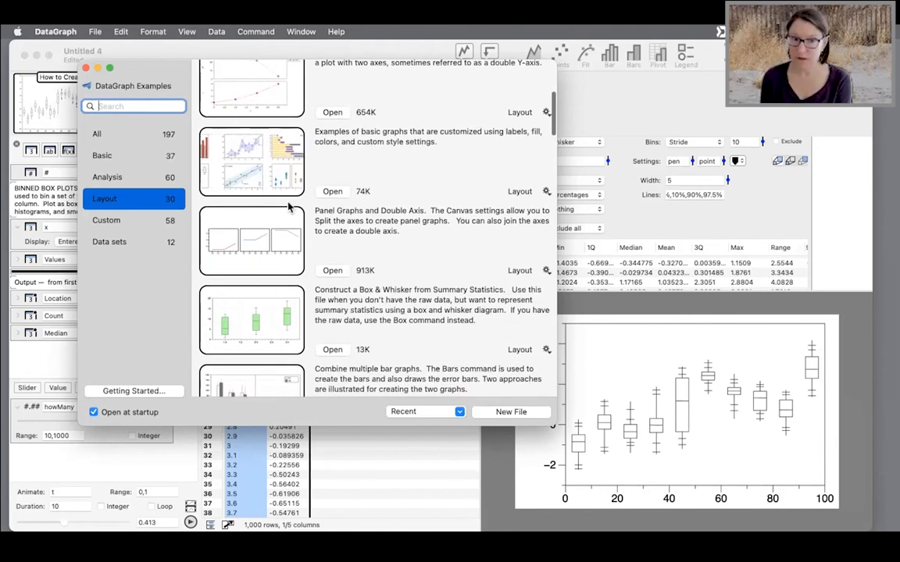
scroll(374, 307, "down", 4)
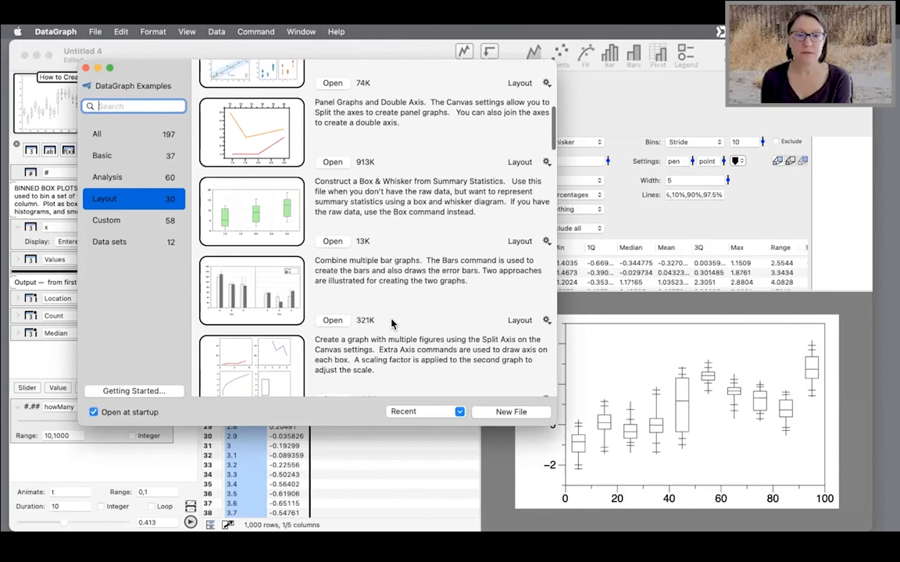
scroll(359, 343, "down", 2)
scroll(360, 344, "down", 3)
scroll(359, 344, "down", 3)
scroll(359, 344, "down", 3)
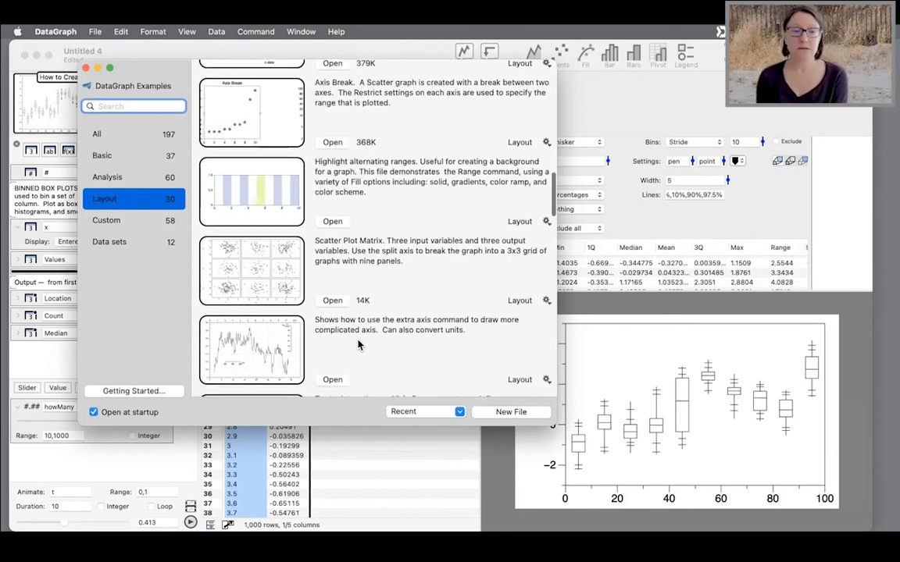
scroll(359, 344, "down", 3)
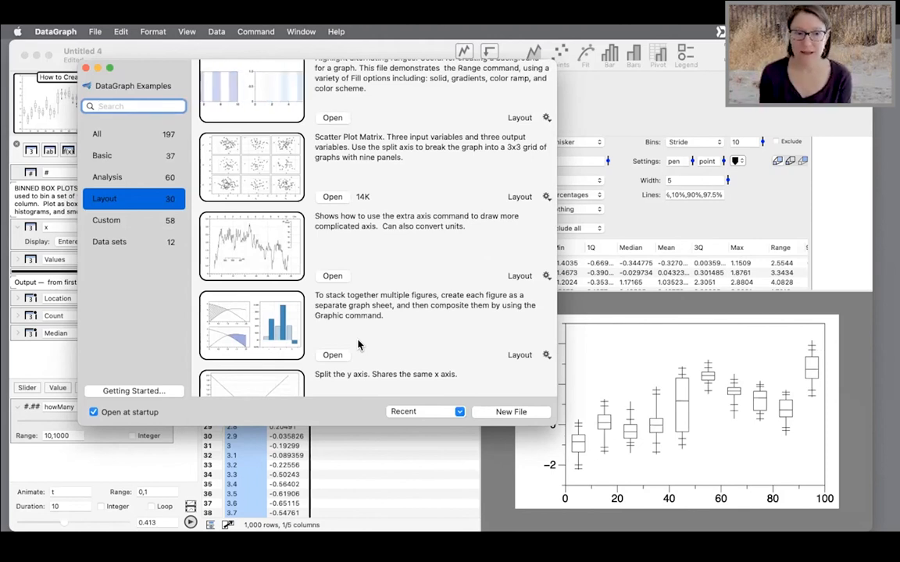
scroll(360, 344, "down", 3)
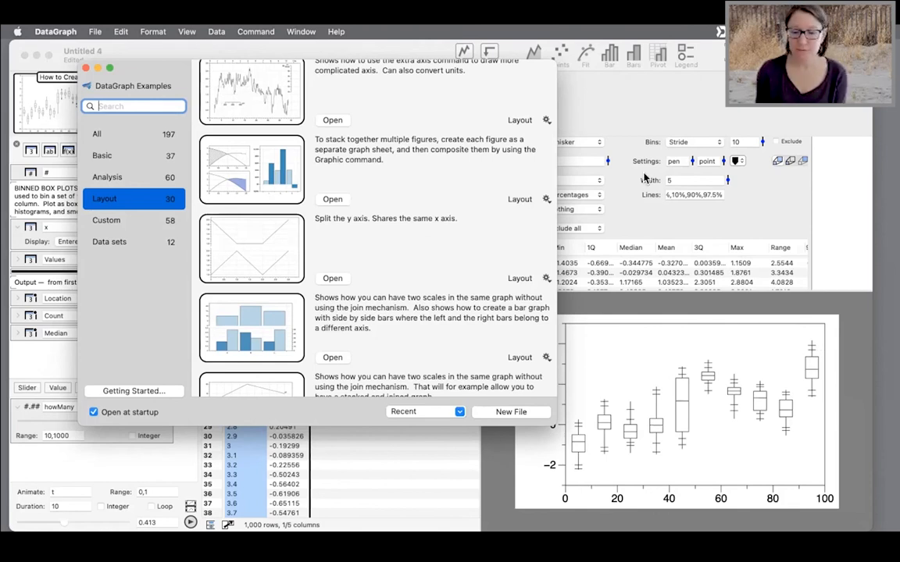
scroll(431, 266, "up", 3)
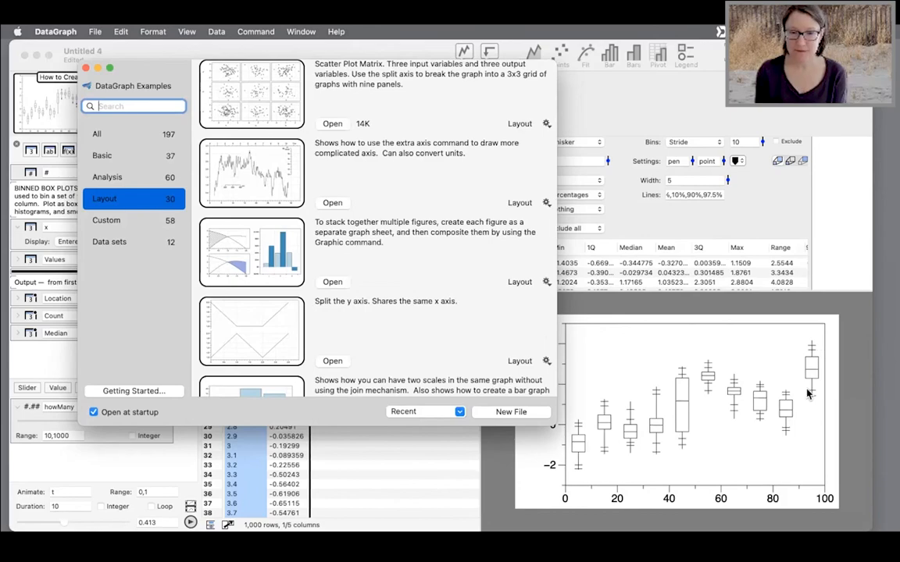